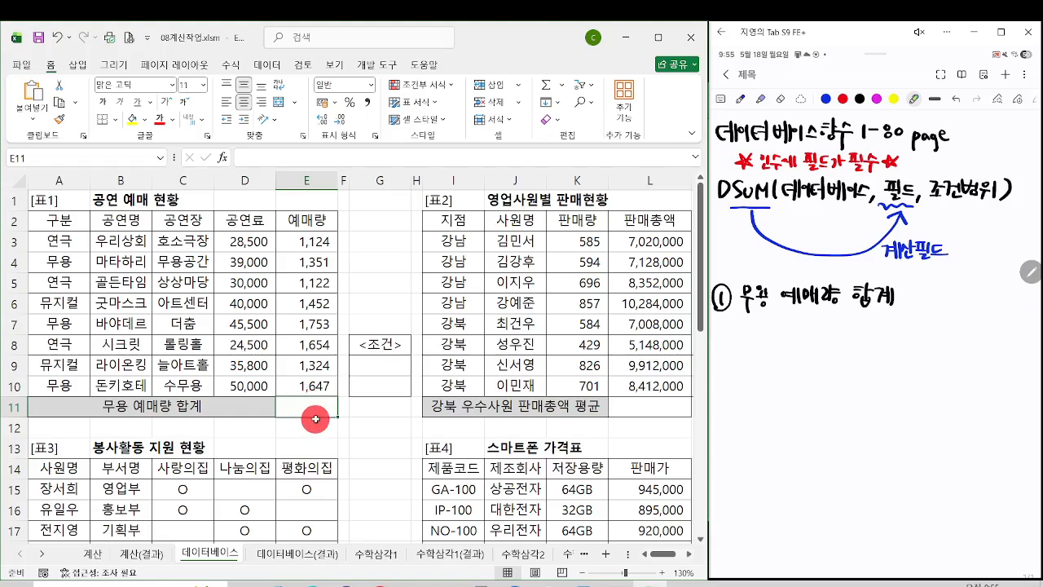
mouse_move(27, 210)
mouse_down()
mouse_move(228, 212)
mouse_move(358, 236)
mouse_move(344, 234)
mouse_up()
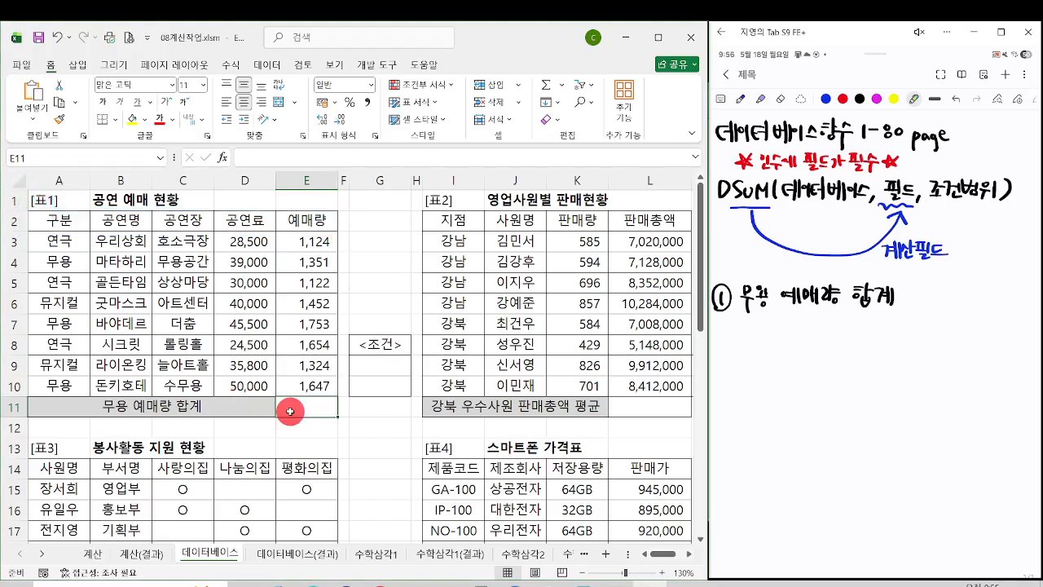
click(278, 397)
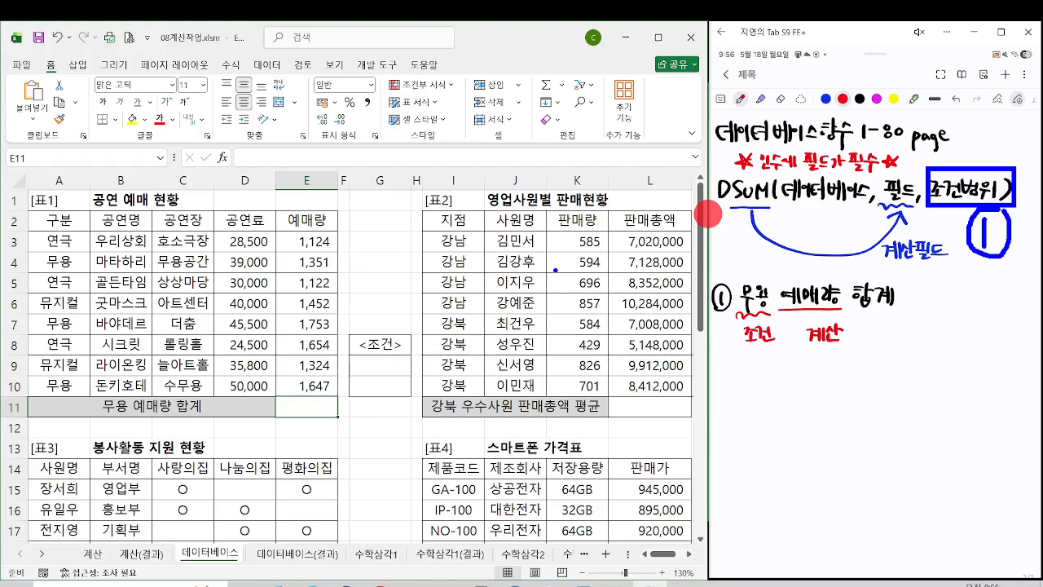
Step: Copy the 구분 header and a 무용 entry from 표1 into G9:G10 under <조건>, and fill both cells yellow
click(63, 218)
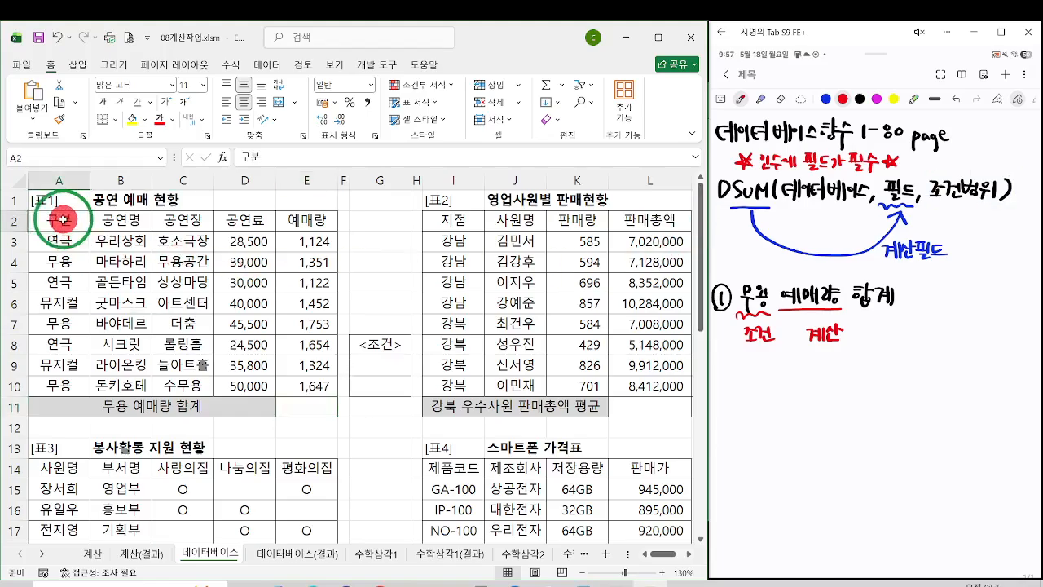
ctrl+click(79, 259)
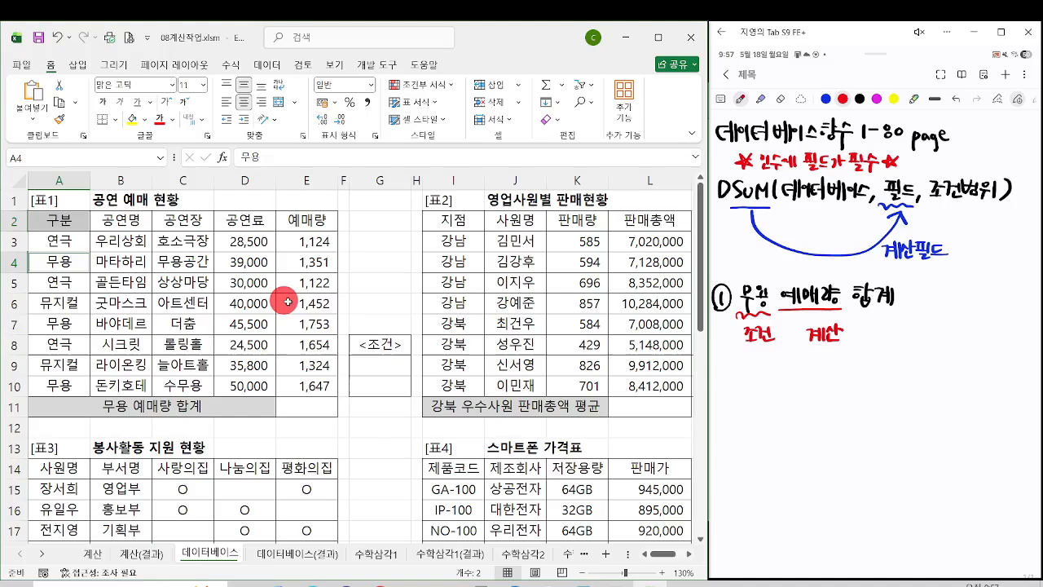
key(ctrl+c)
click(395, 363)
key(ctrl+v)
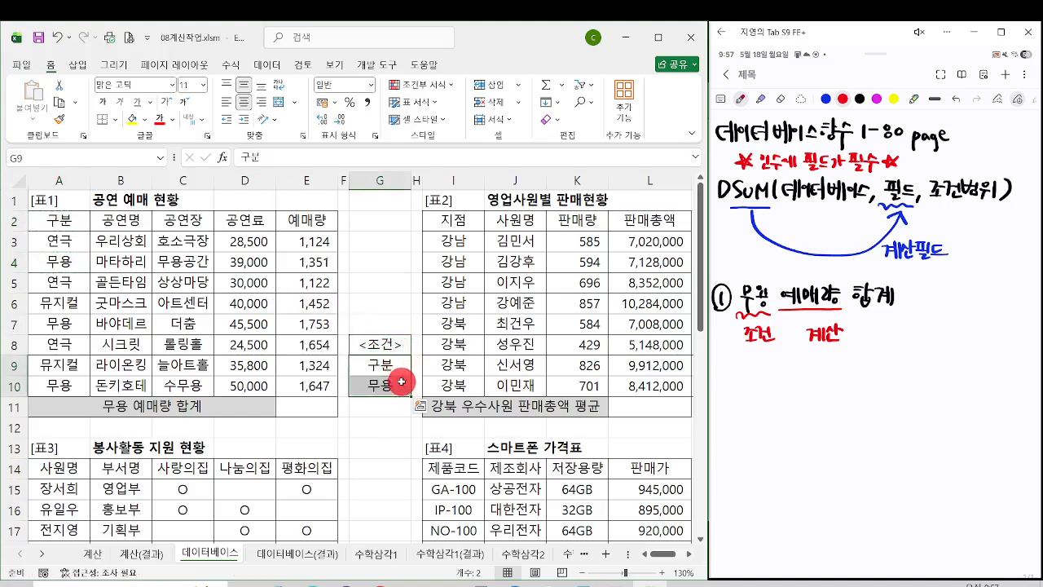
drag(400, 386, 398, 369)
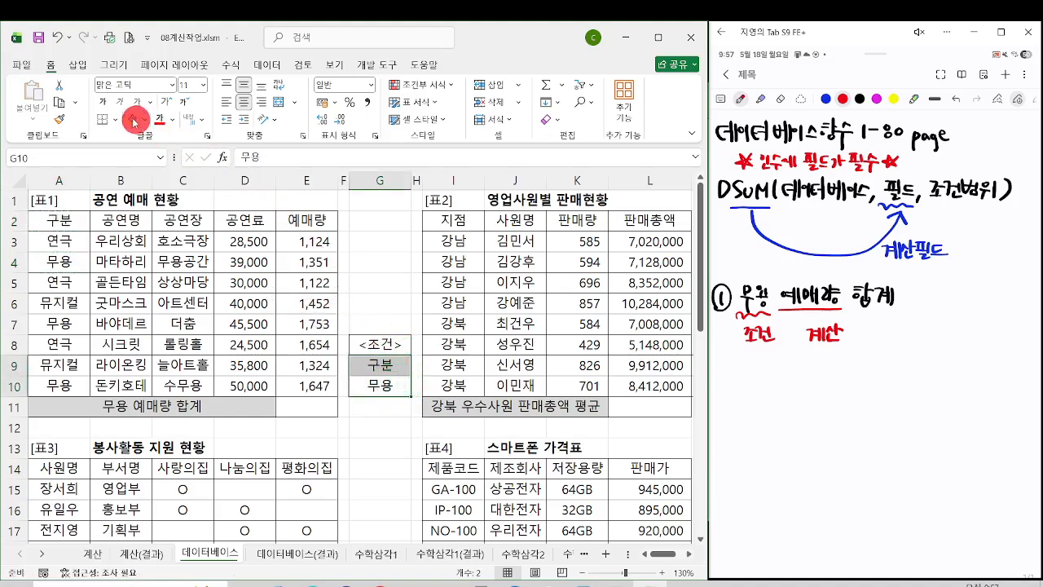
click(134, 120)
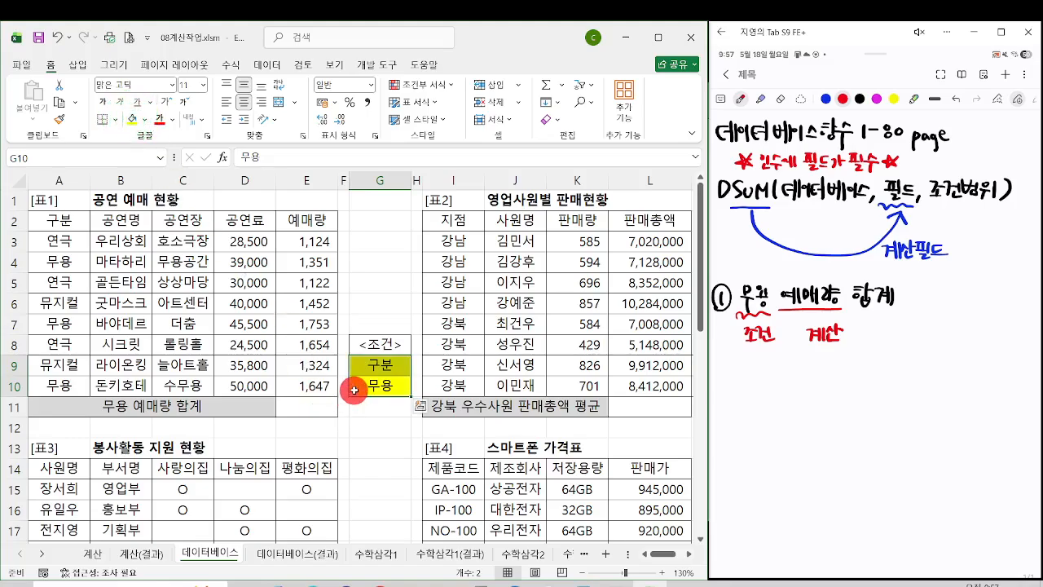
Step: Start a DSUM function in E11 with its function arguments dialog and set the Database argument to A2:E10
click(310, 405)
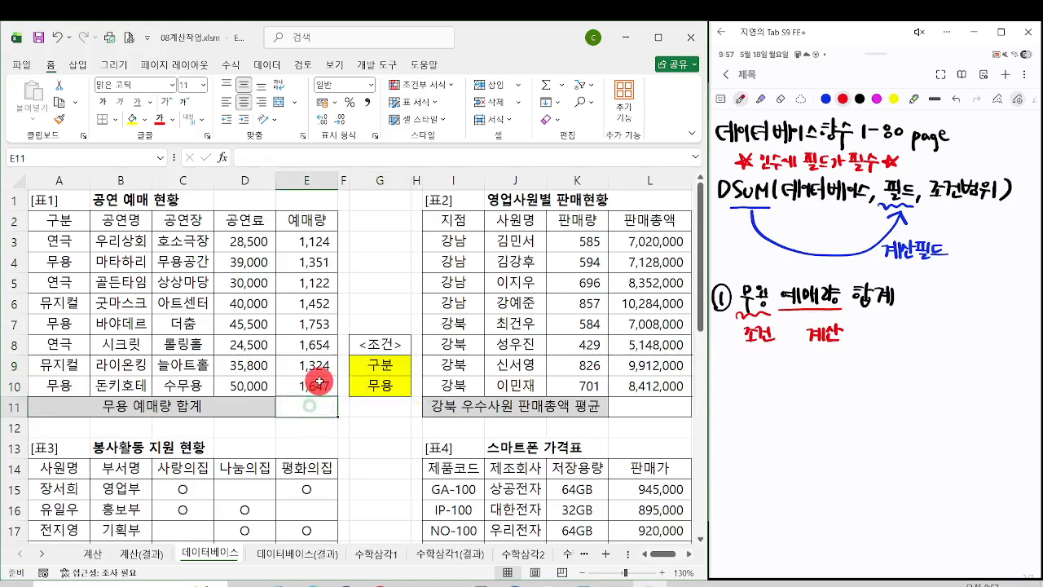
text(=dsum)
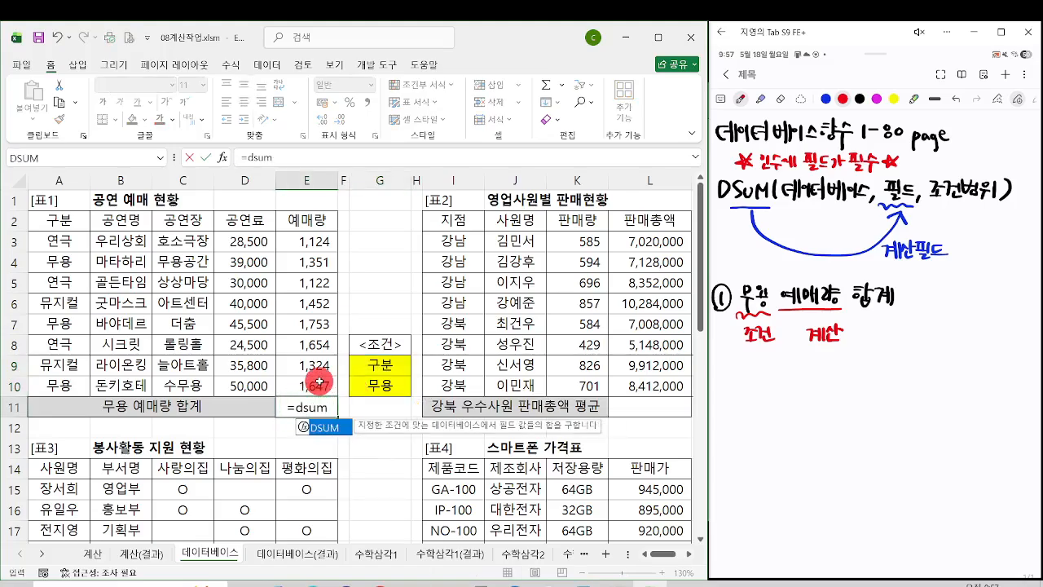
key(Tab)
key(ctrl+a)
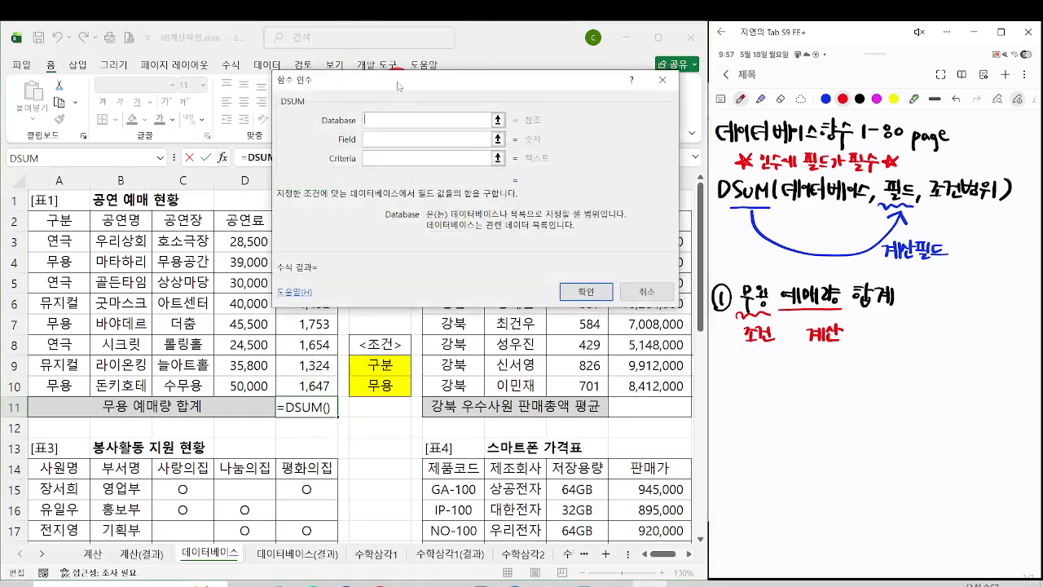
drag(394, 85, 568, 375)
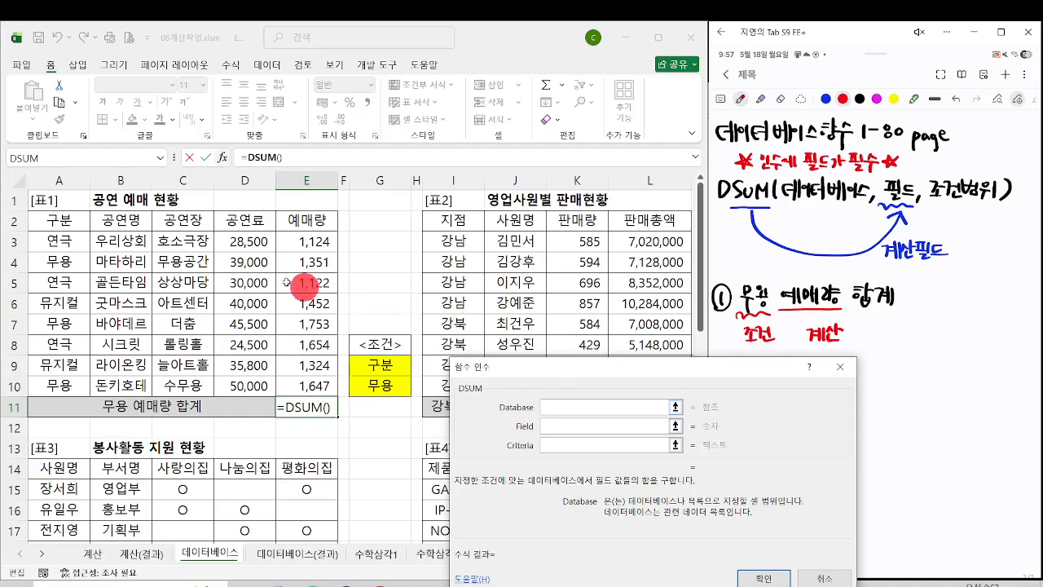
drag(60, 216, 274, 391)
drag(27, 210, 336, 398)
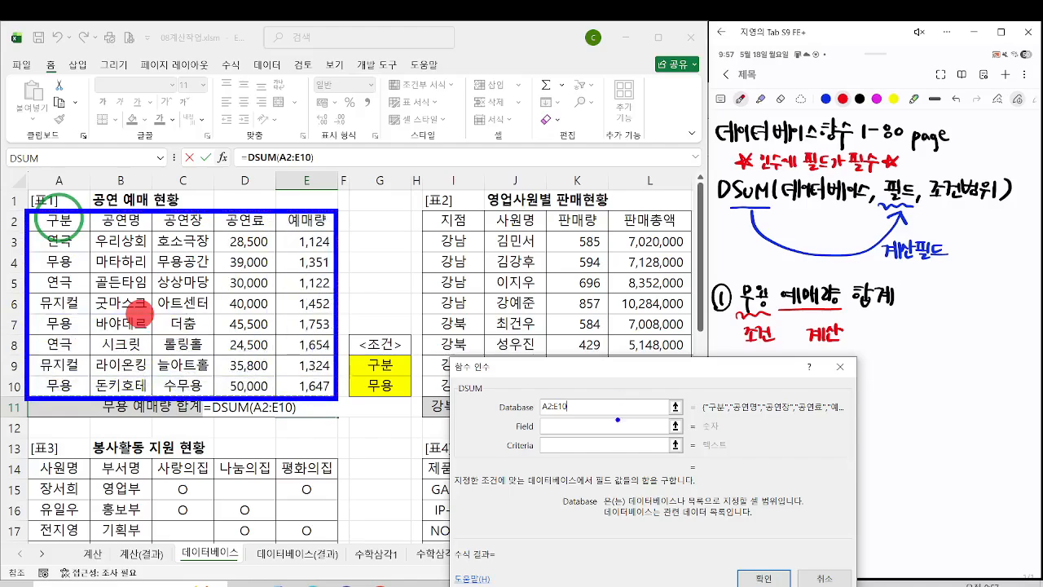
key(Escape)
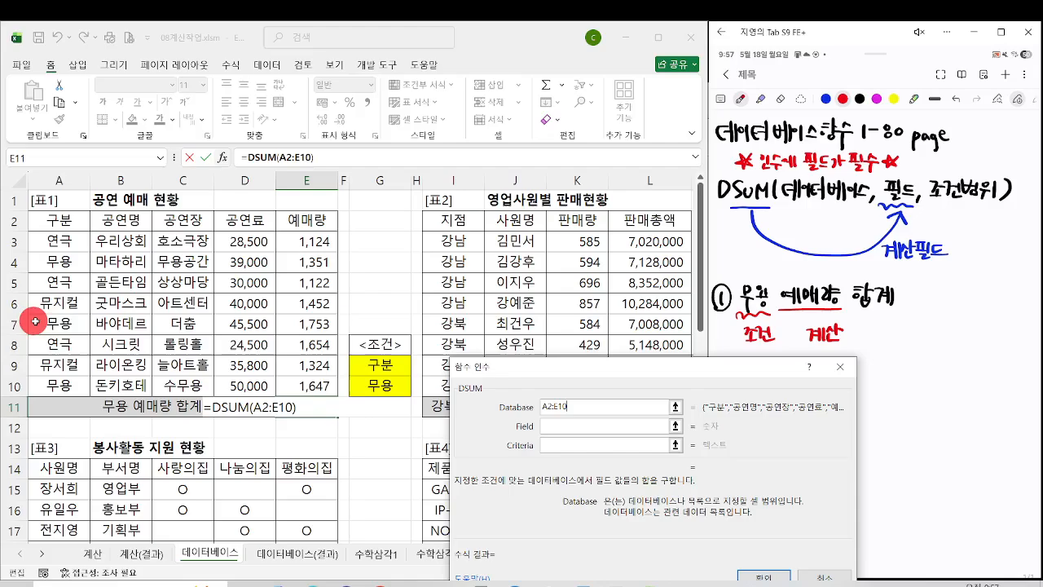
Step: Set the DSUM Field argument to the 예매량 header in E2
click(554, 425)
click(554, 421)
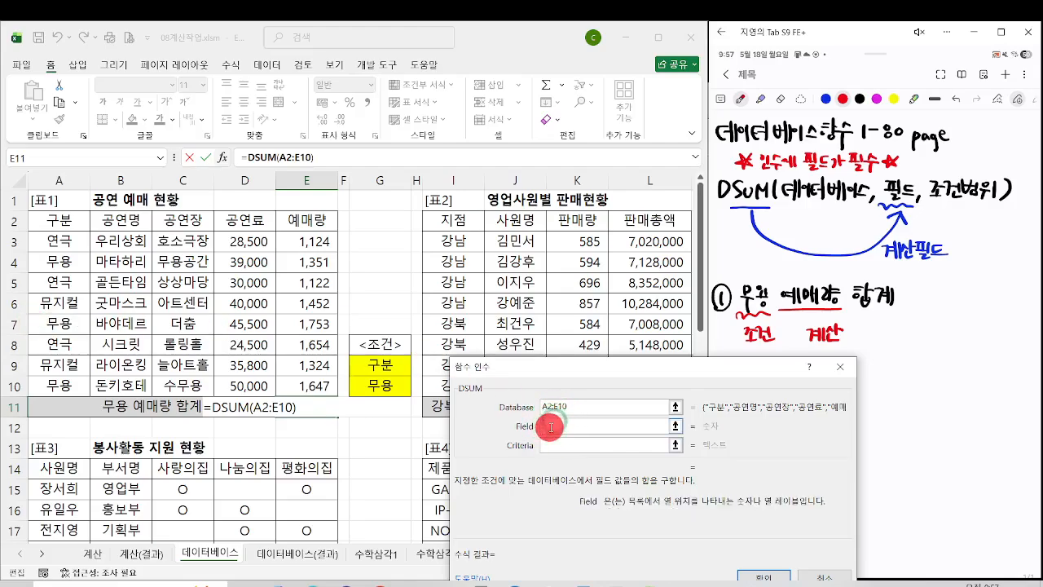
key(ctrl+2)
drag(869, 173, 924, 207)
drag(885, 268, 945, 267)
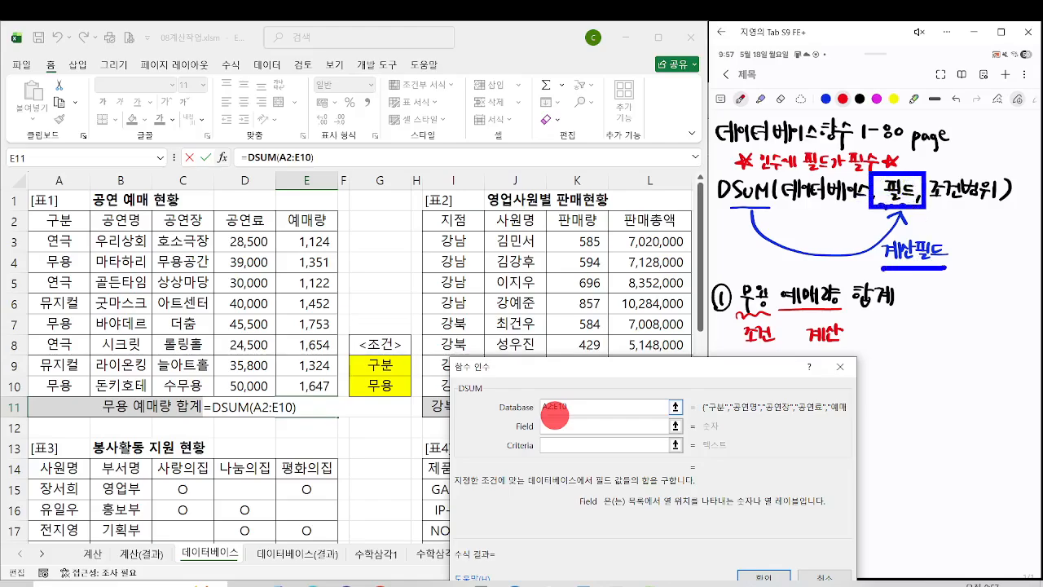
drag(844, 310, 778, 310)
click(550, 425)
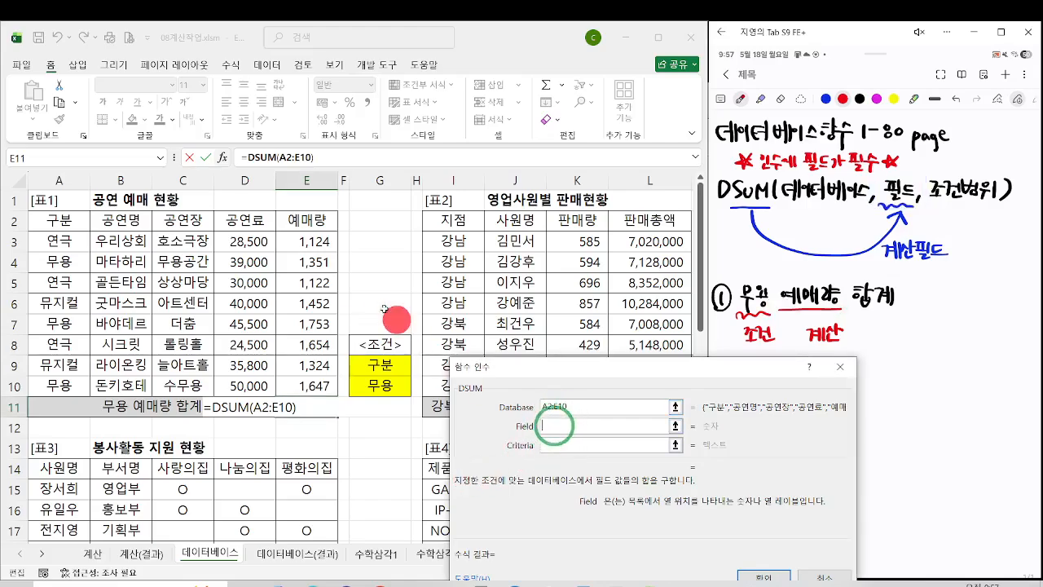
click(300, 222)
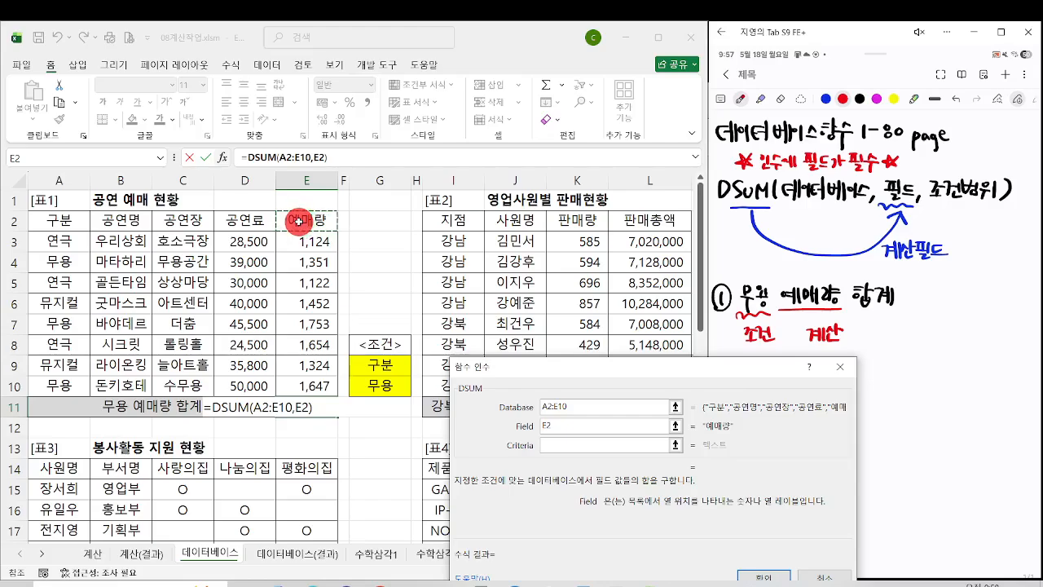
Step: Set the DSUM Criteria argument to G9:G10 and confirm the function
click(571, 444)
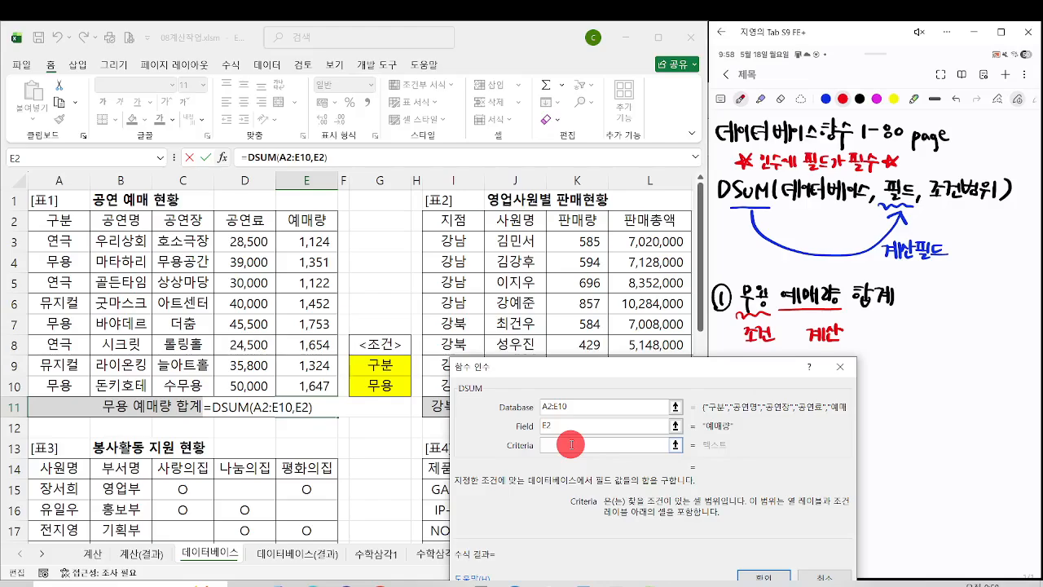
click(393, 367)
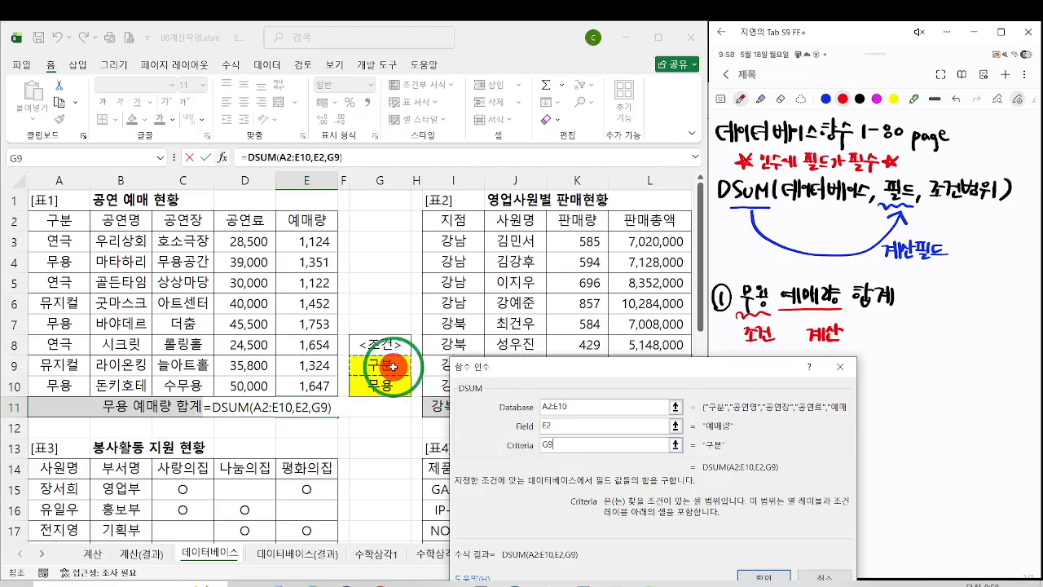
drag(393, 367, 396, 384)
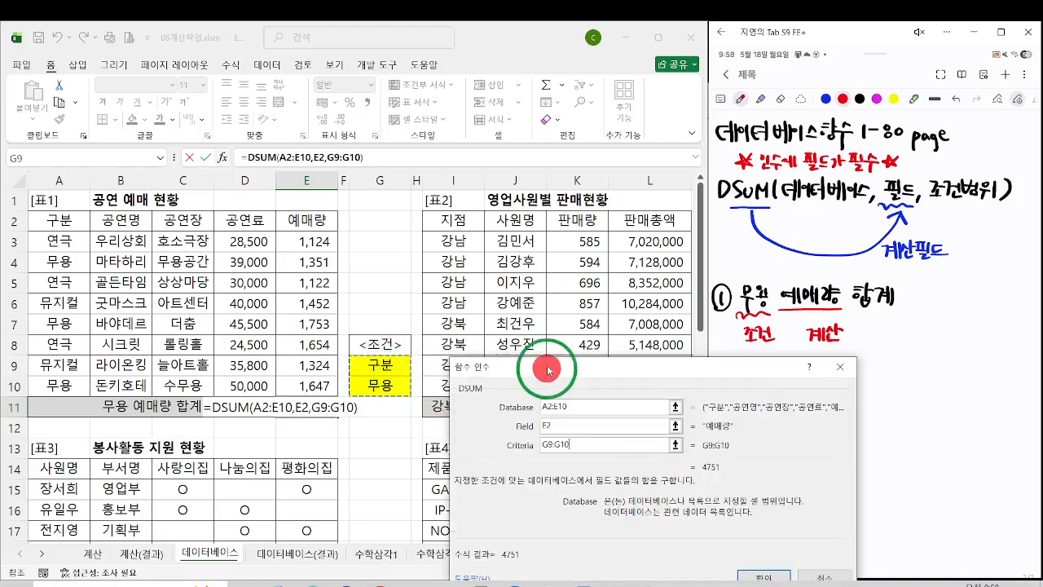
drag(547, 369, 547, 295)
click(748, 499)
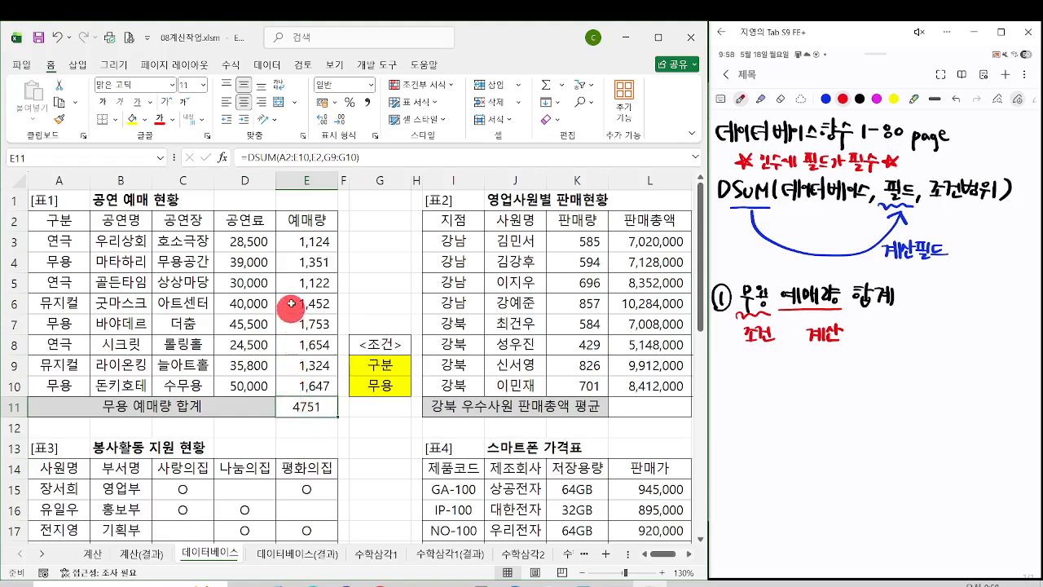
Step: Select the 예매량 cells of the 무용 rows, E4, E7 and E10, together to check their sum against E11
click(288, 265)
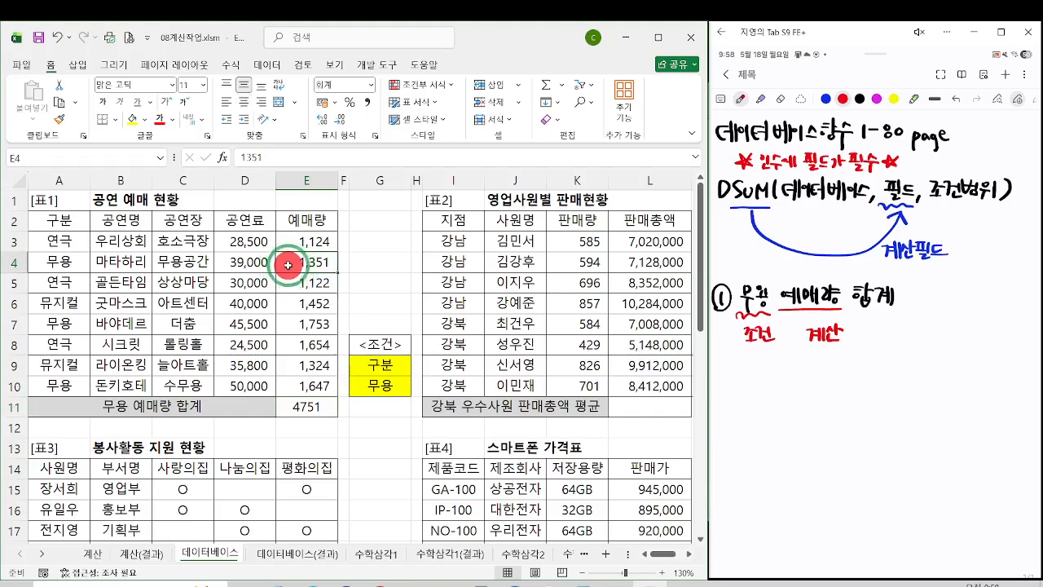
ctrl+click(298, 320)
click(75, 261)
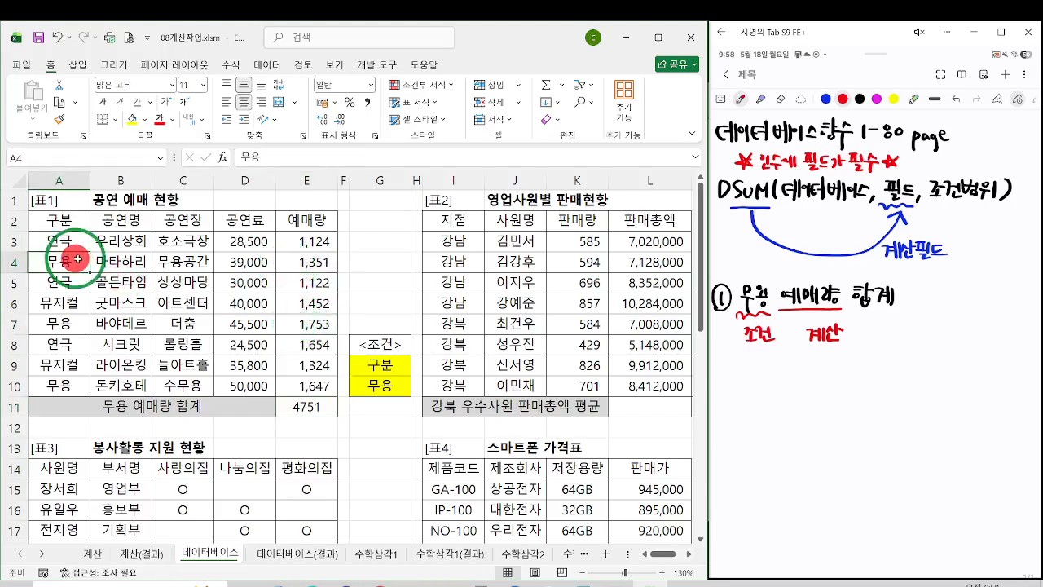
click(313, 259)
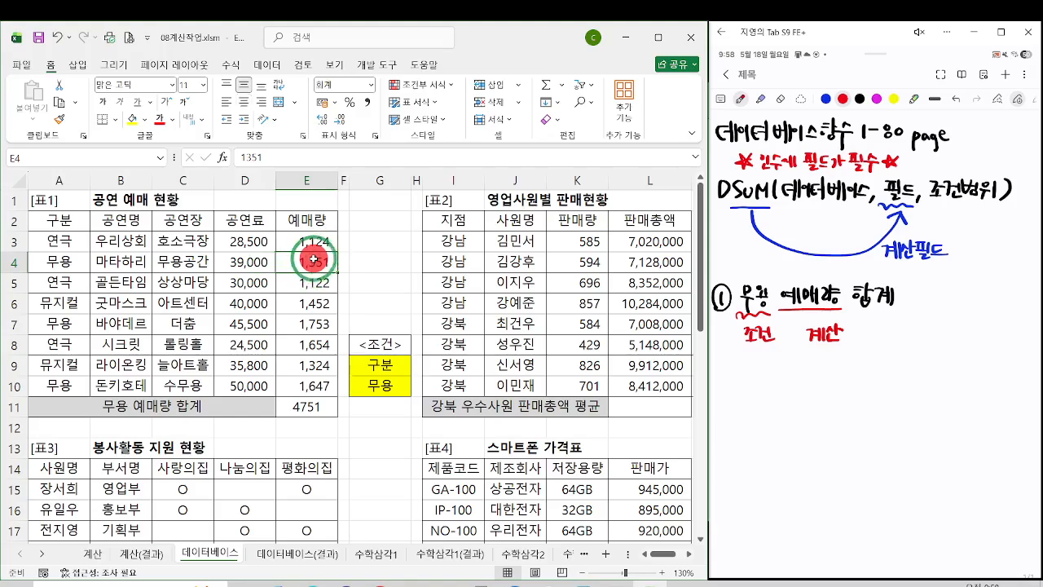
ctrl+click(318, 317)
ctrl+click(317, 384)
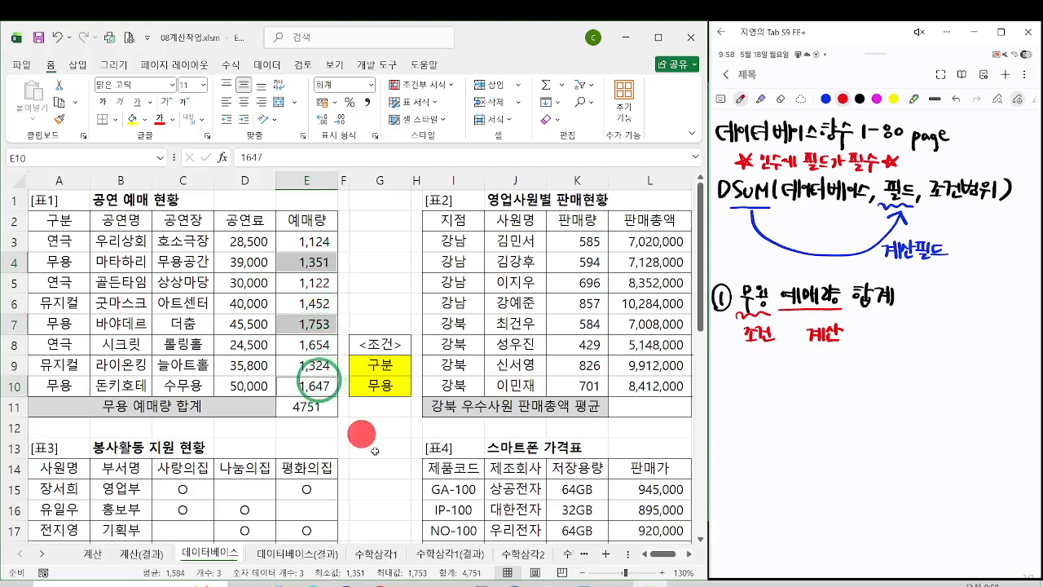
key(ctrl+2)
drag(287, 275, 328, 273)
drag(287, 332, 344, 333)
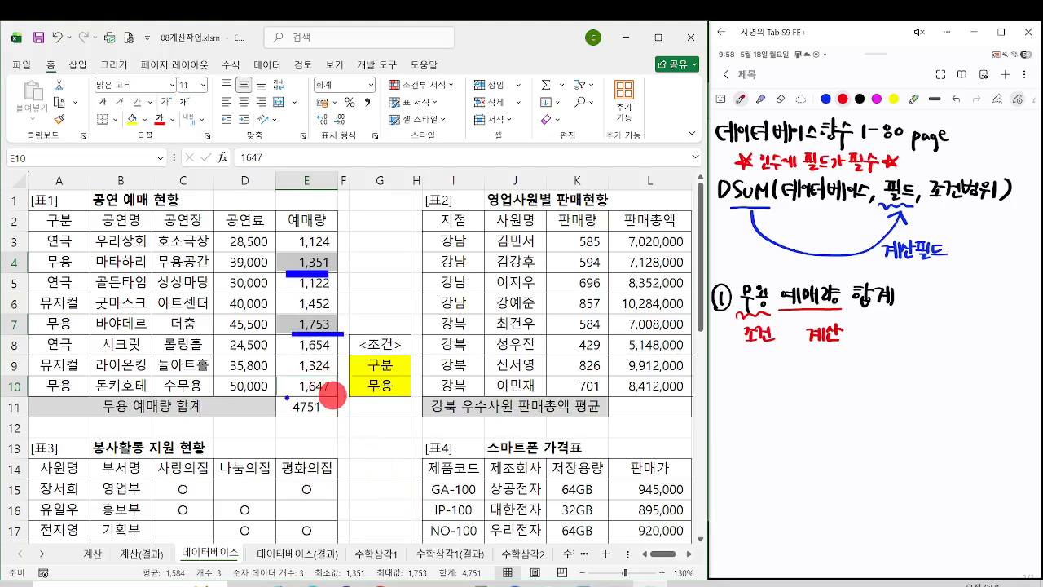
drag(287, 397, 345, 396)
drag(426, 554, 510, 585)
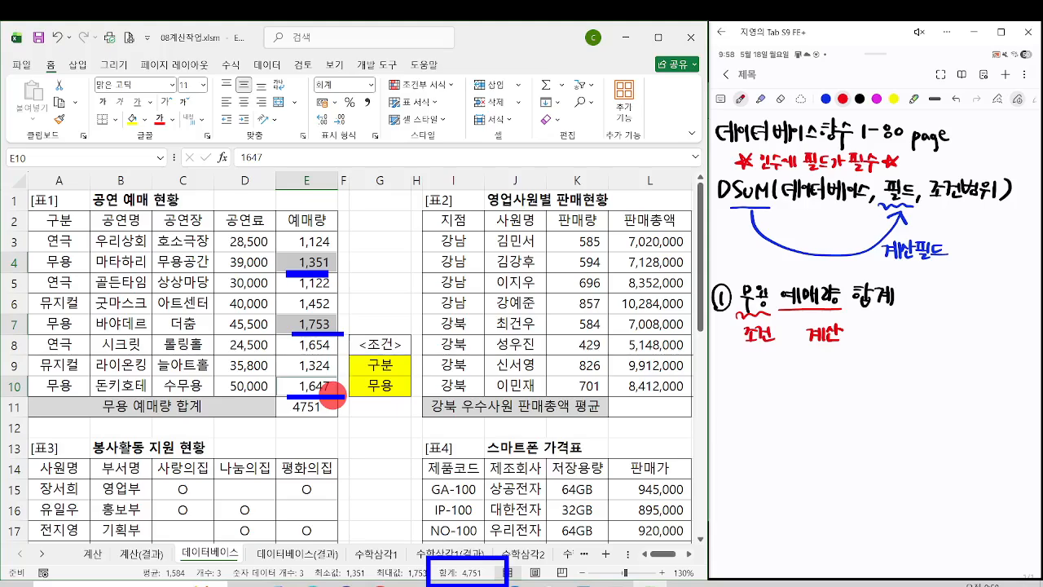
key(Escape)
Step: Append &"매" to the DSUM formula in E11 so that the total carries the unit 매
click(312, 404)
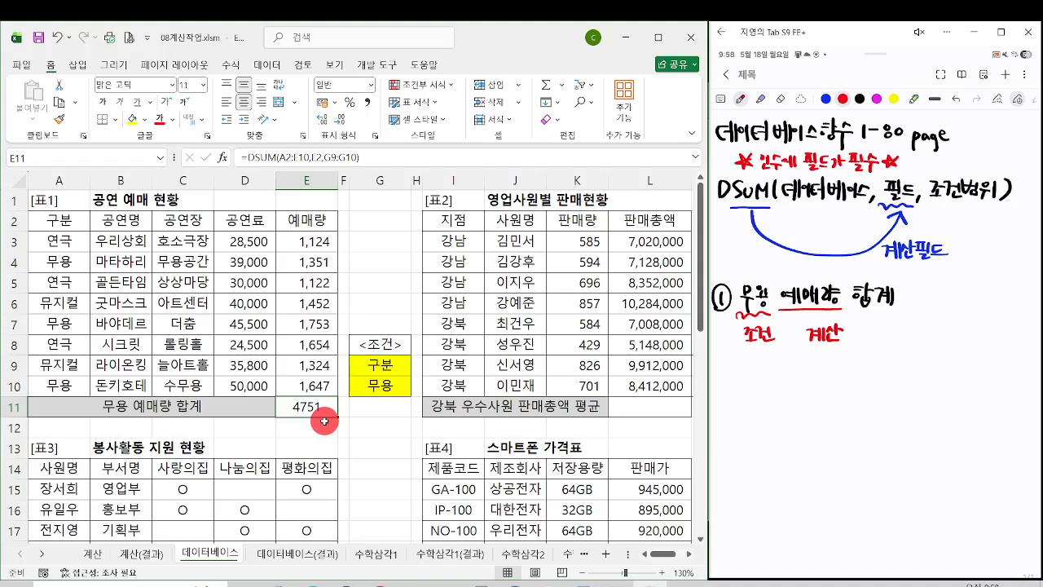
click(324, 414)
click(324, 413)
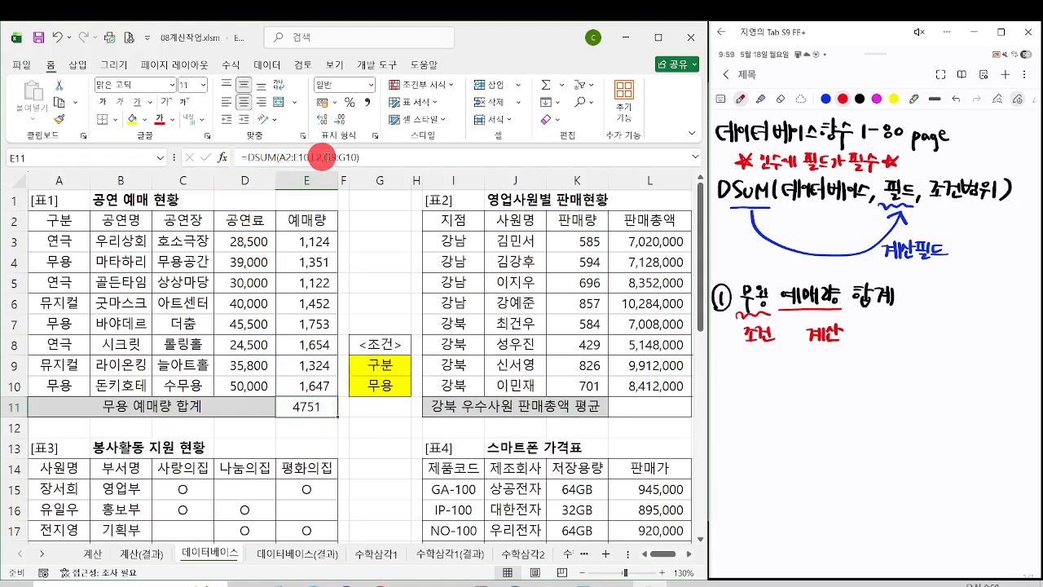
click(415, 163)
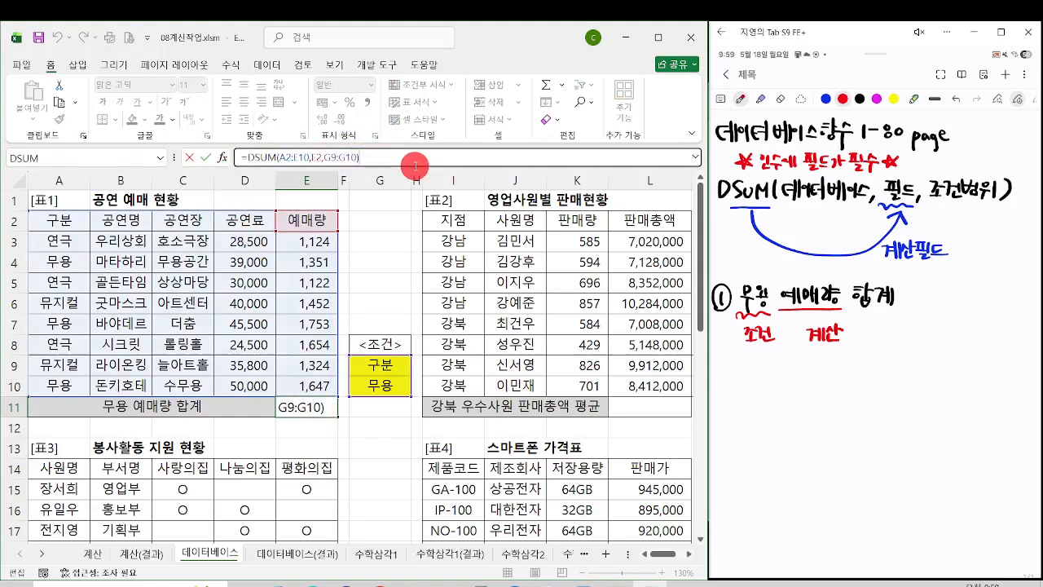
text(&)
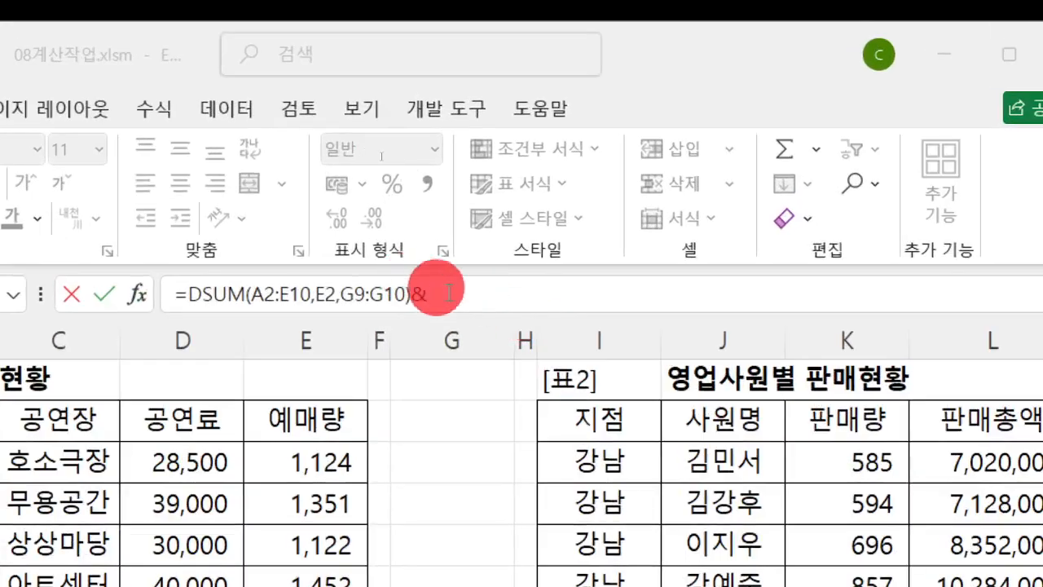
click(380, 156)
text(")
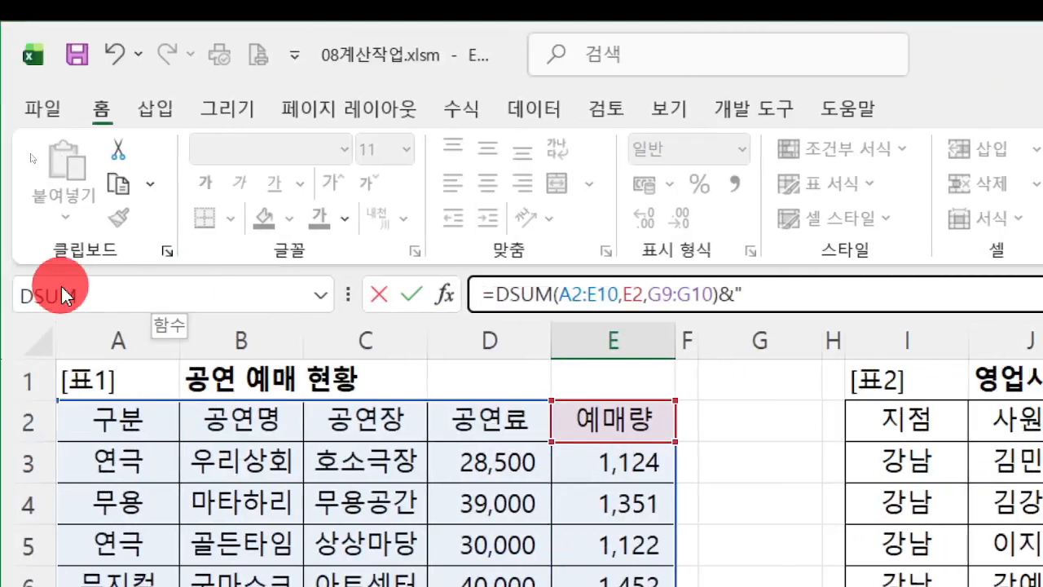
text(ao)
key(BackSpace)
key(BackSpace)
text(ㅁㅐ")
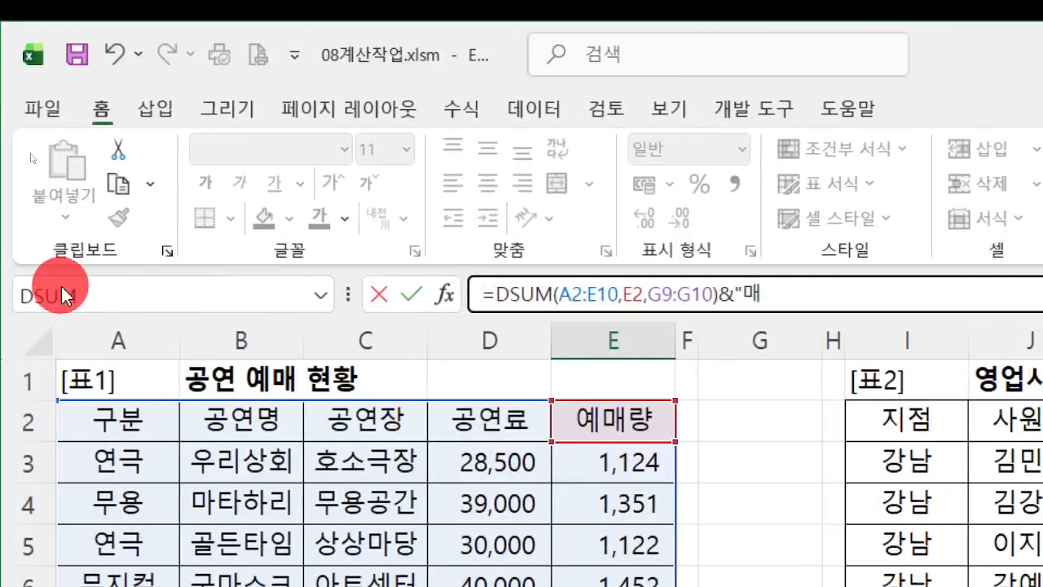
key(Return)
key(super+space)
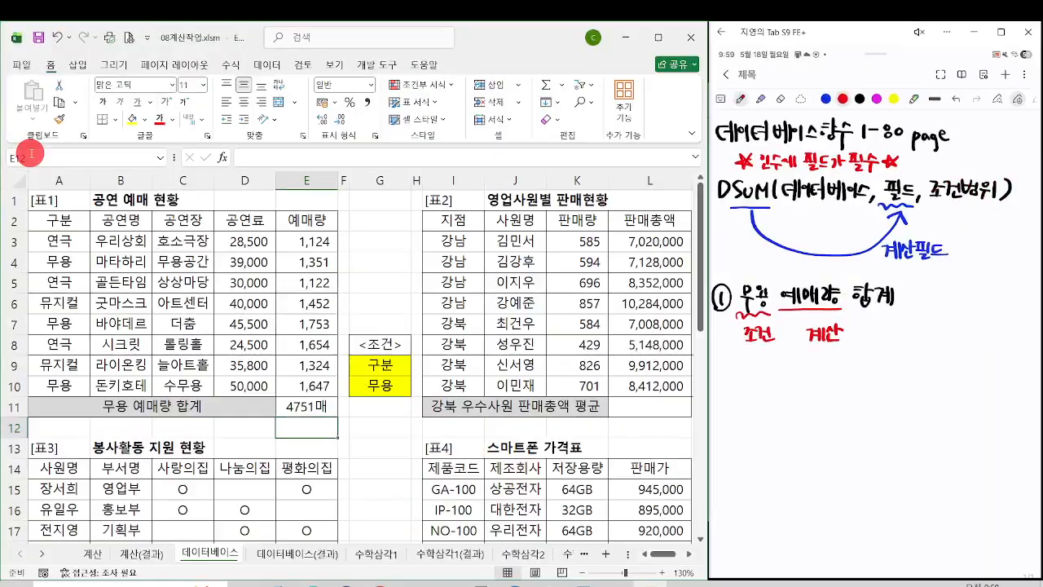
click(304, 408)
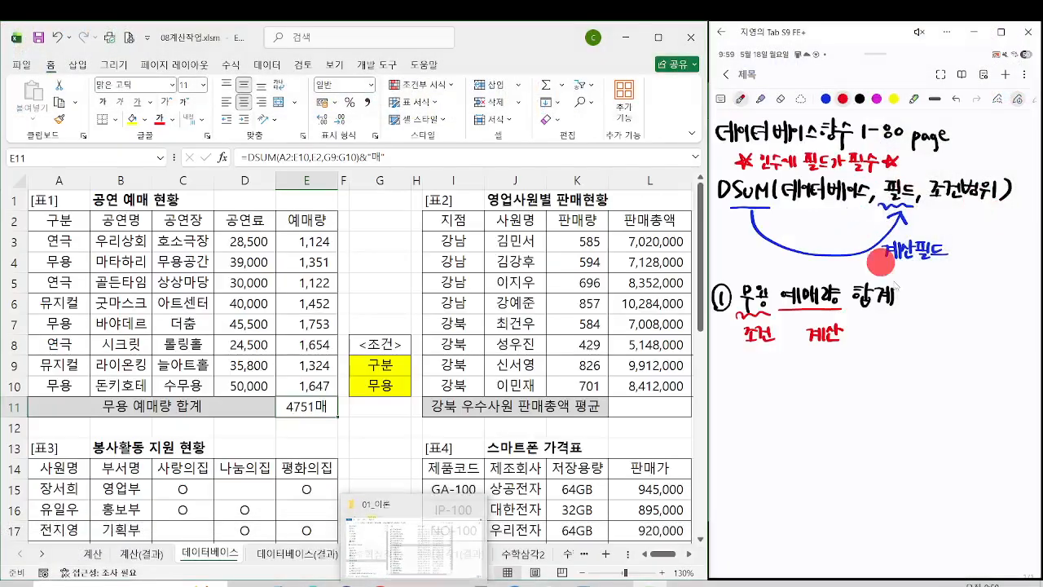
Step: Copy the 지점 header I2 and the 강북 entry I7 of 표2 together into M9:M10 as the first criterion
click(921, 296)
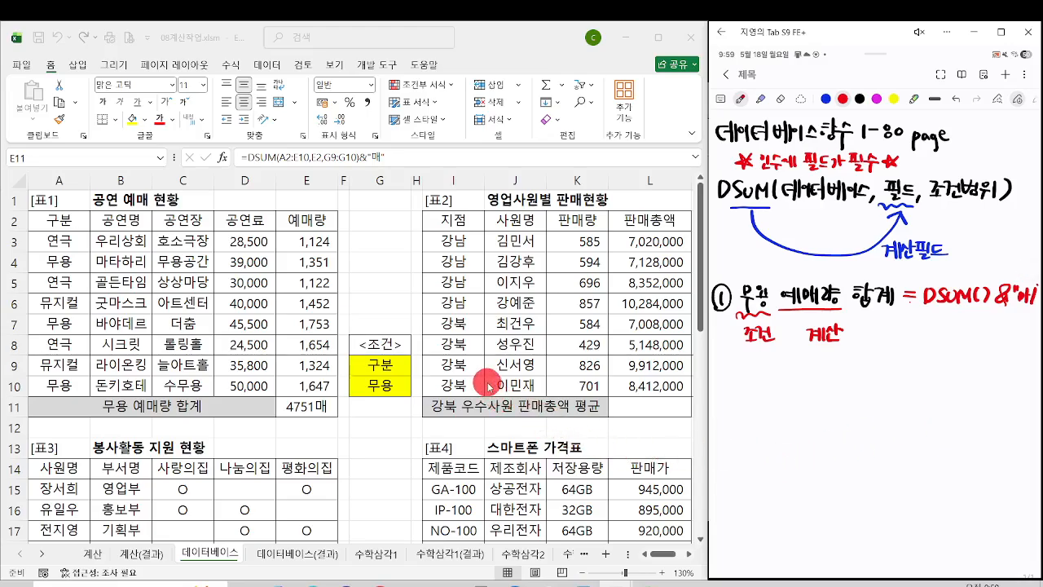
key(Right)
key(Right)
key(Right)
key(Right)
key(Right)
key(Right)
key(Right)
key(Right)
key(Right)
key(Right)
key(Left)
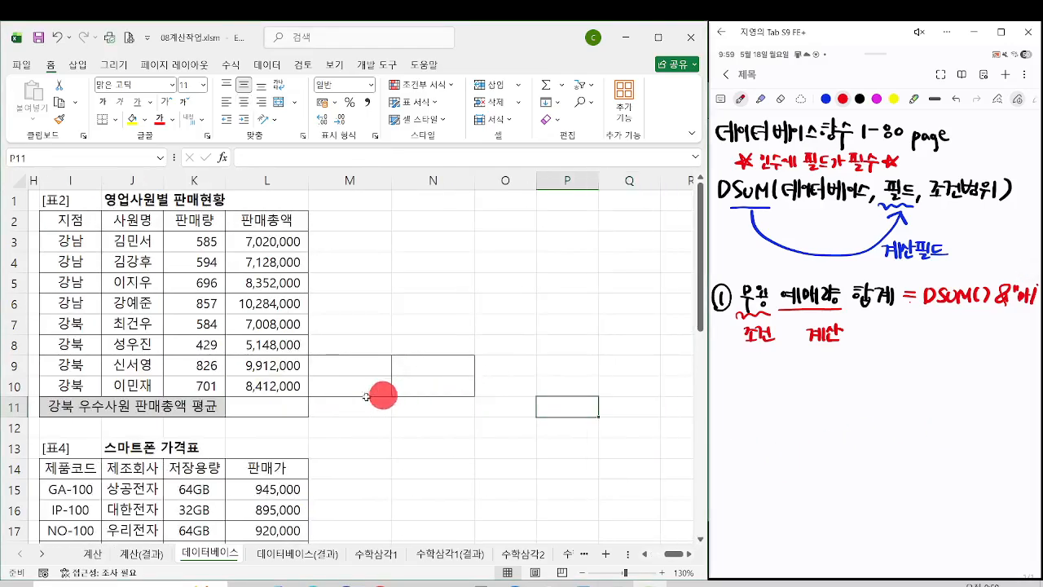
key(Left)
drag(672, 555, 667, 557)
click(326, 364)
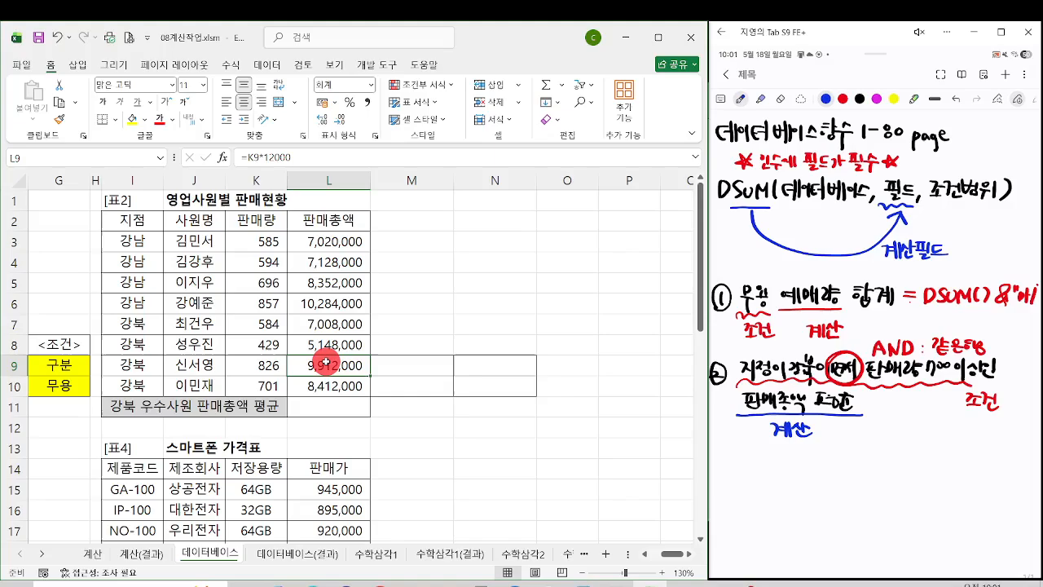
click(148, 219)
ctrl+click(137, 323)
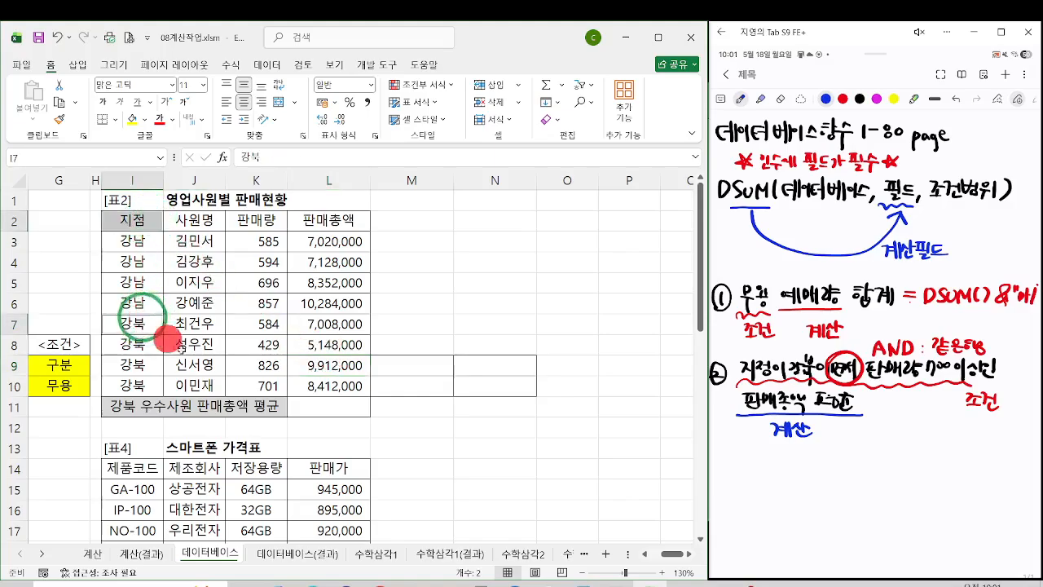
key(ctrl+c)
click(418, 367)
key(ctrl+v)
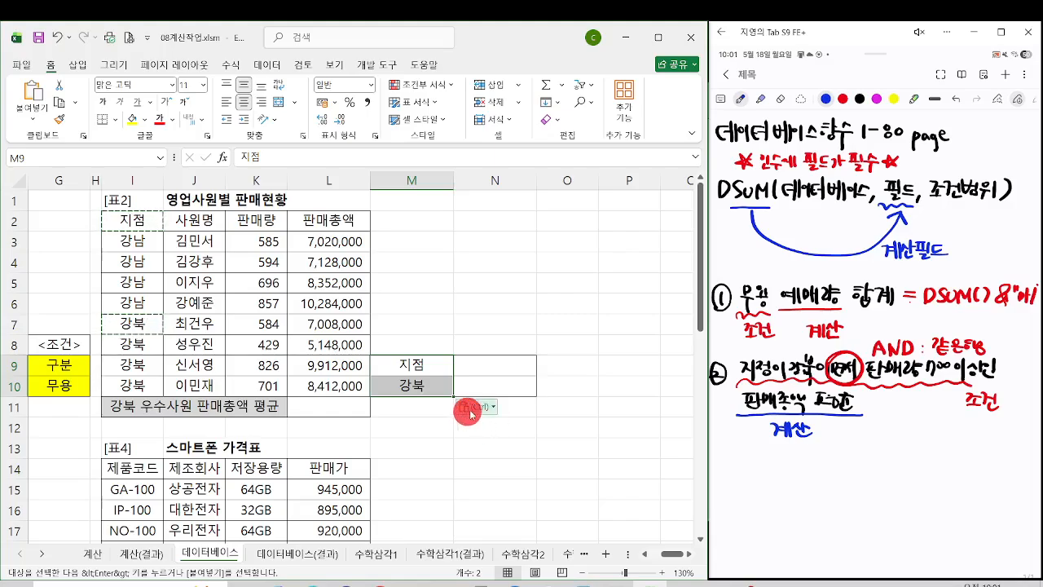
Step: Copy the 판매량 header from K2 into N9 beside the 지점 criterion
click(488, 364)
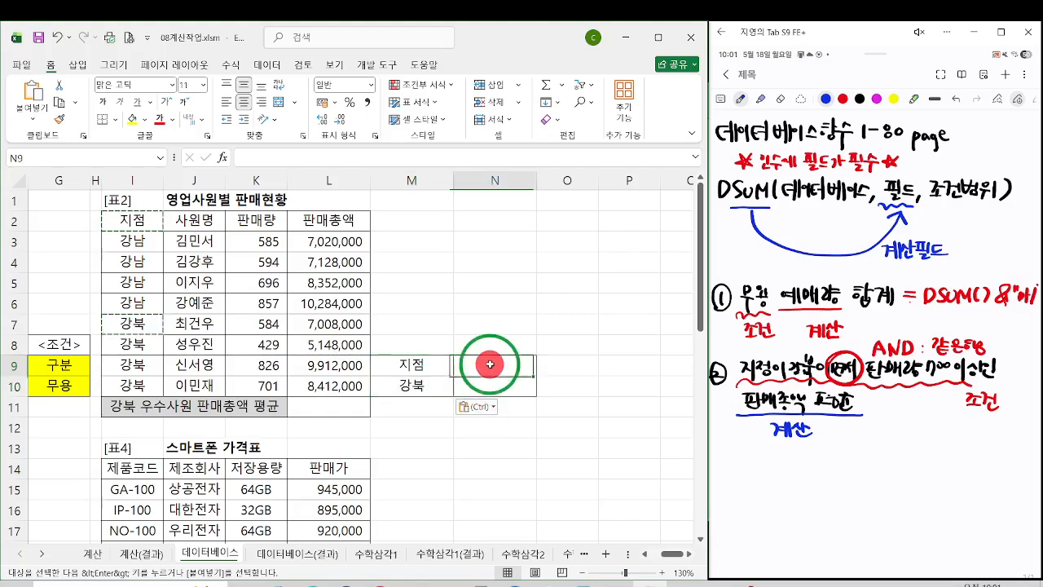
click(255, 220)
key(ctrl+c)
click(484, 369)
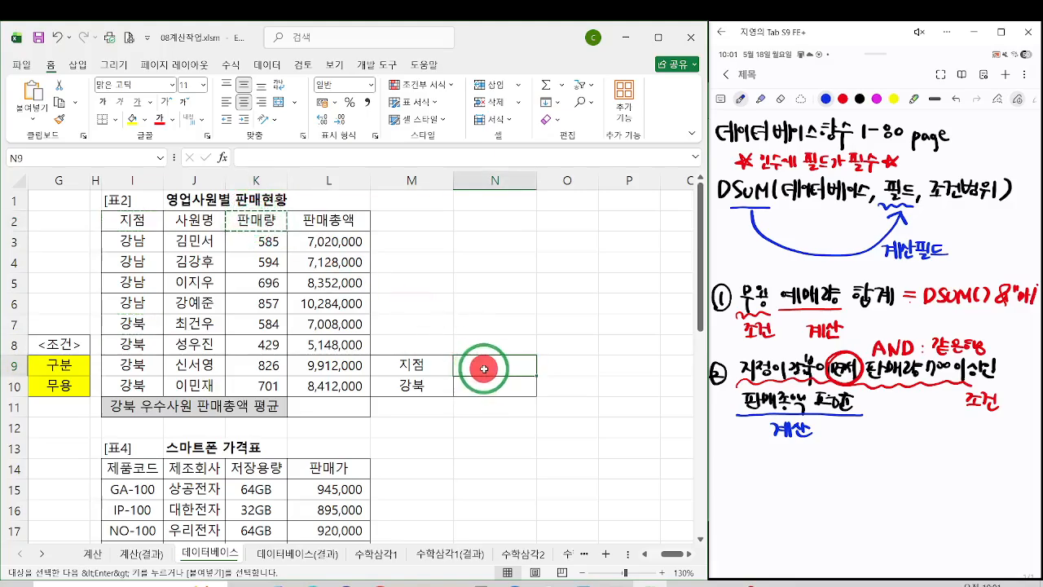
key(ctrl+v)
Step: Enter the criterion >=700 in N10 under the 판매량 header
click(493, 379)
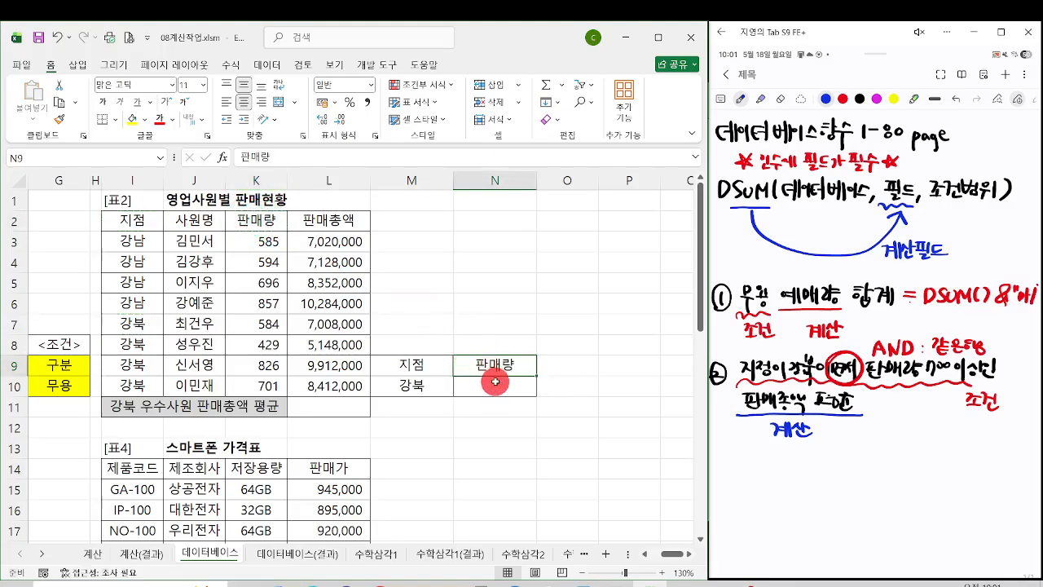
click(494, 380)
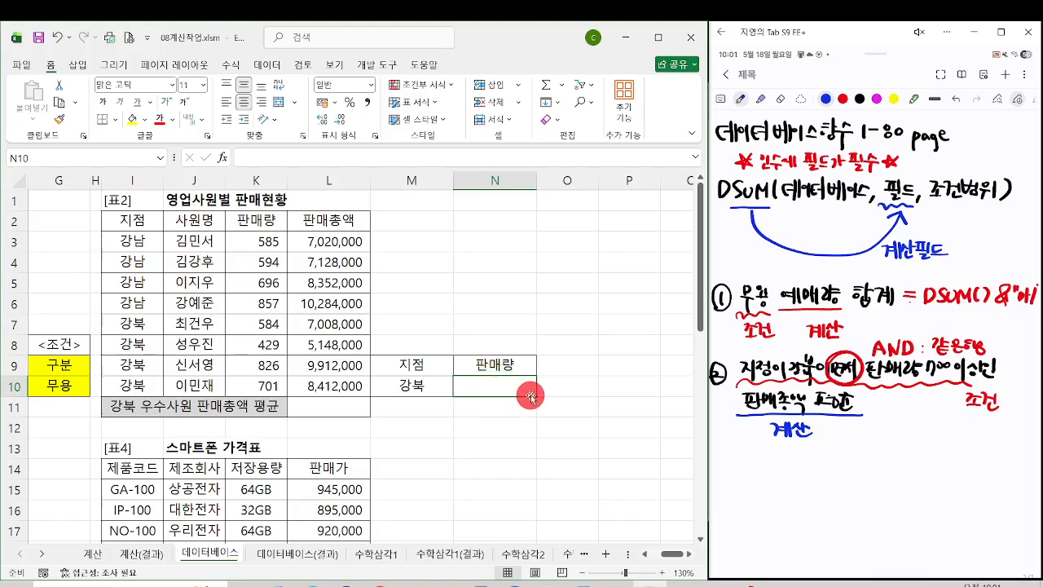
text(>+)
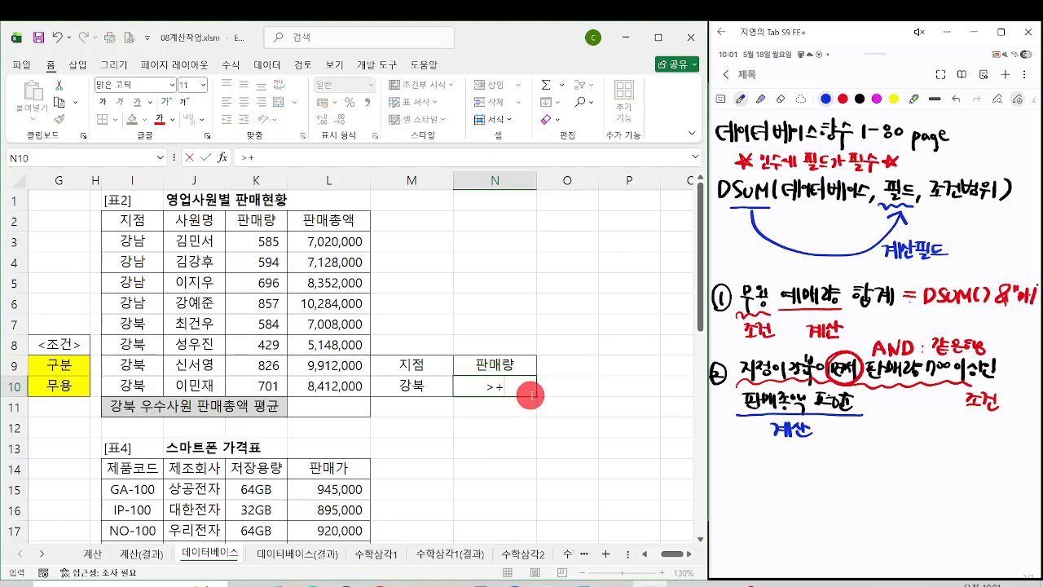
scroll(531, 395, down, 6)
click(531, 326)
scroll(530, 326, up, 4)
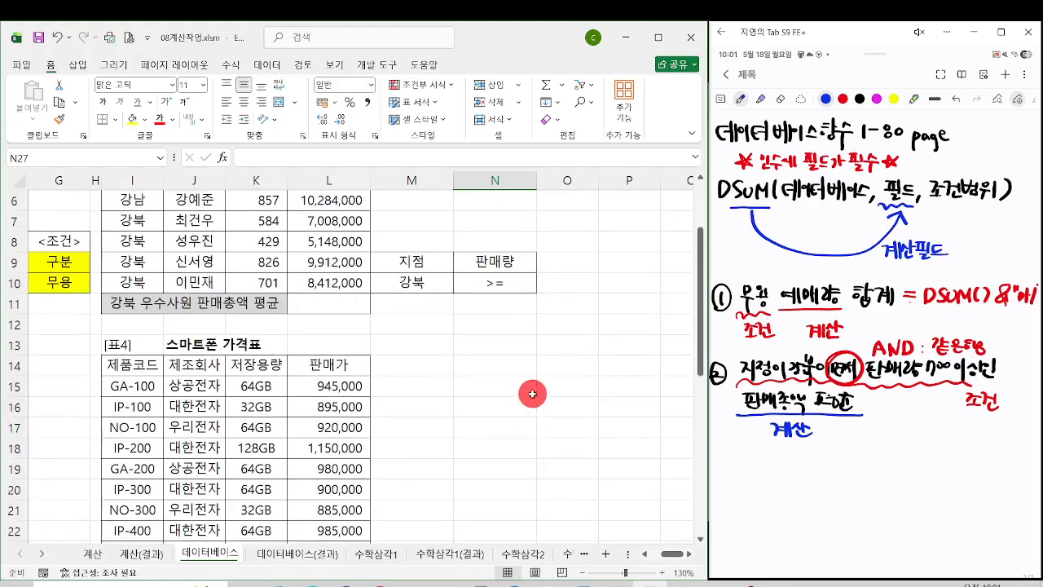
double_click(514, 281)
text(700)
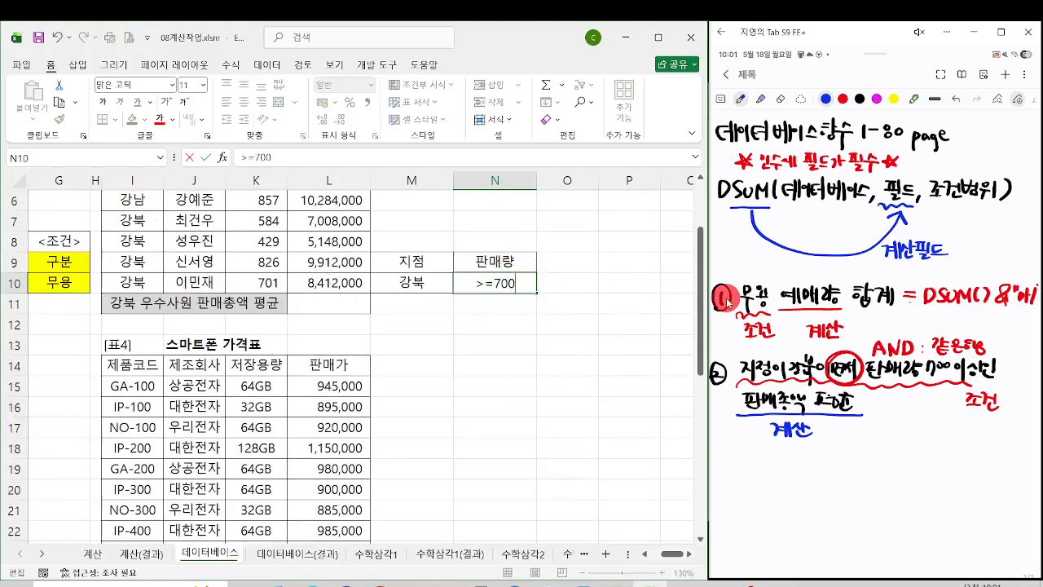
key(Return)
click(724, 298)
key(ctrl+2)
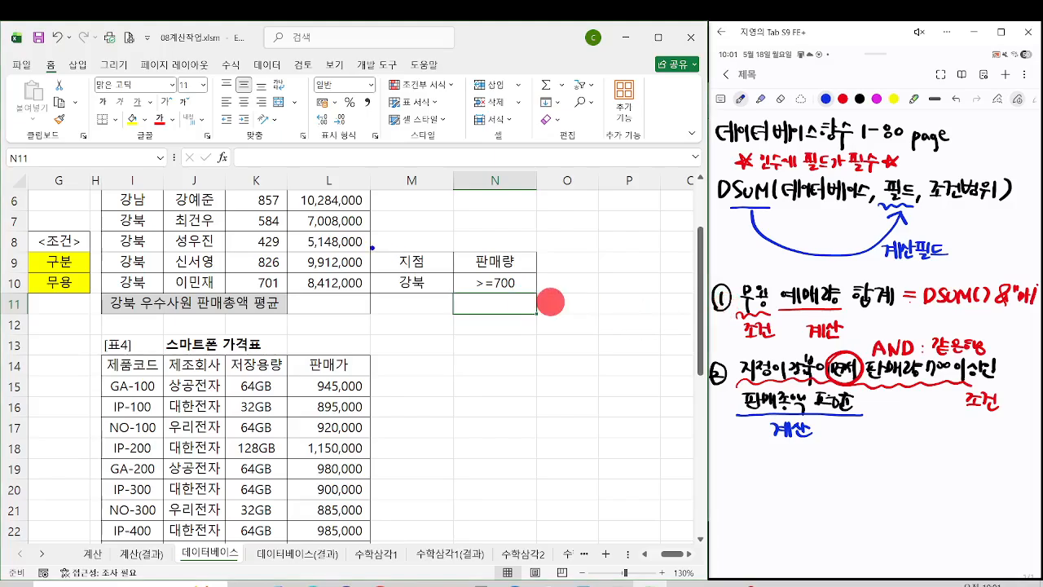
drag(365, 251, 538, 295)
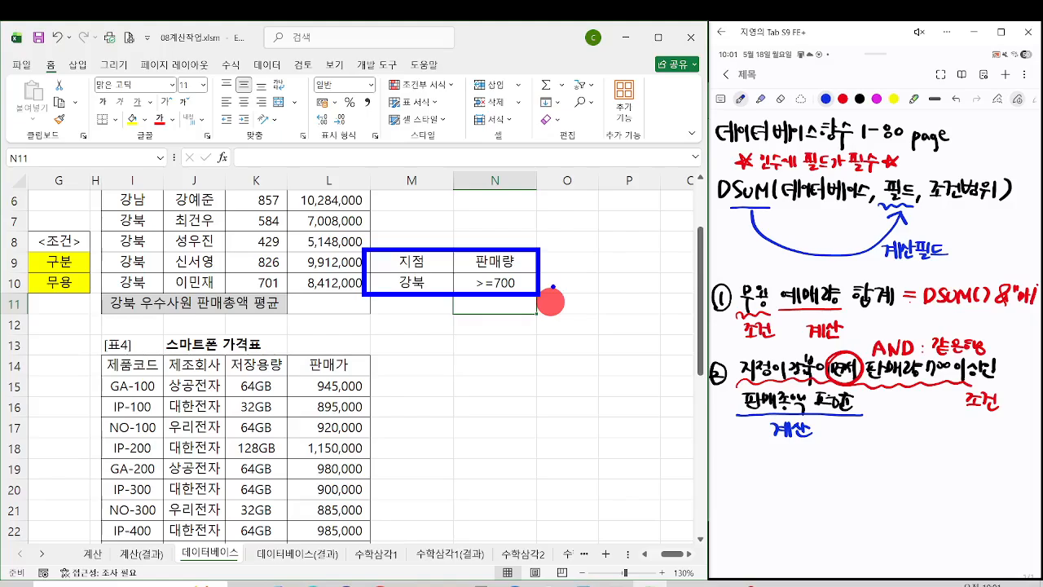
Step: Start a DAVERAGE function in L11 with its arguments dialog open, and set Database to I2:L10
click(326, 302)
scroll(326, 303, up, 2)
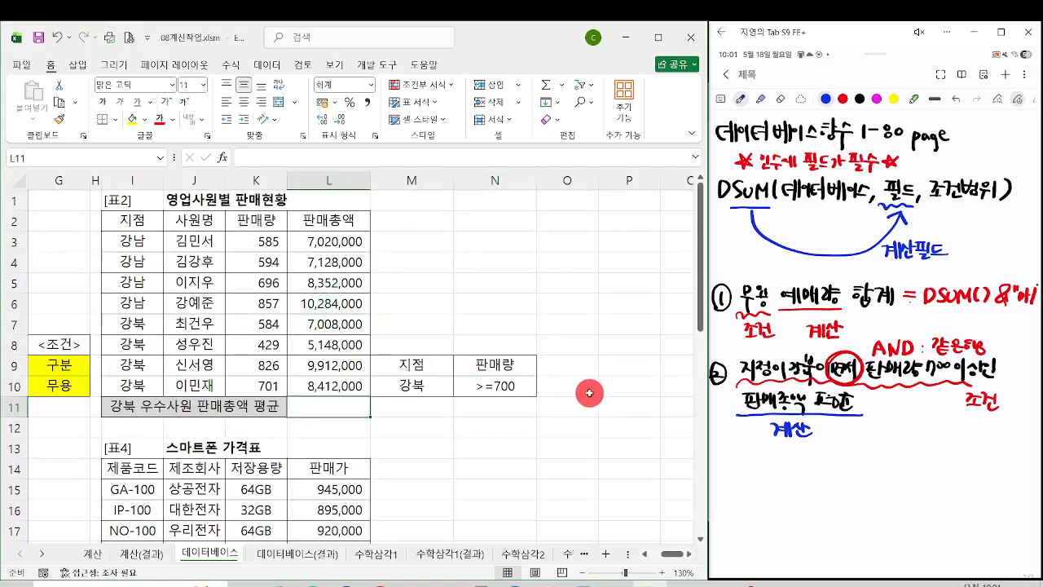
text(=)
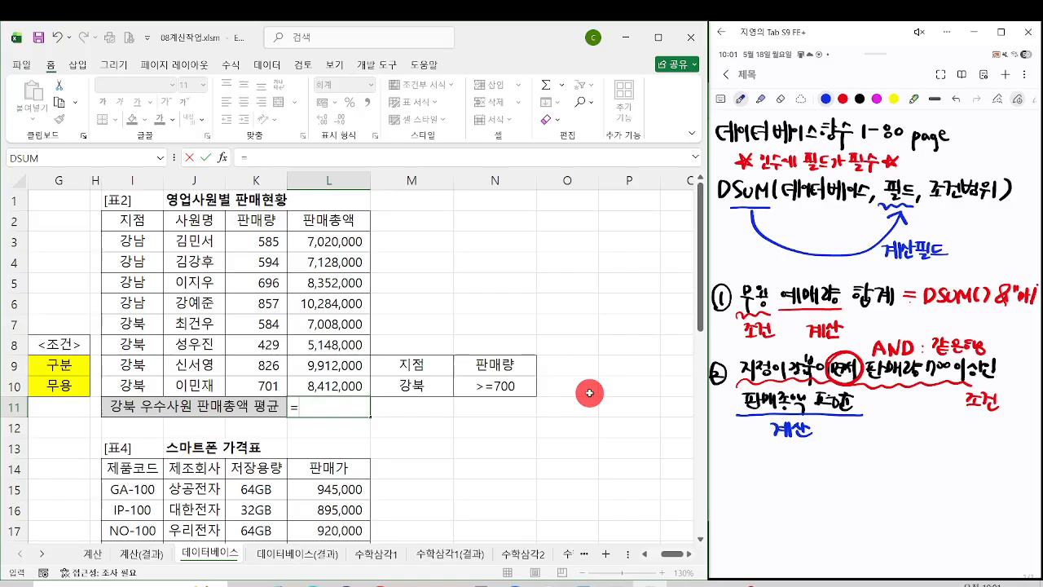
text(daver)
key(Tab)
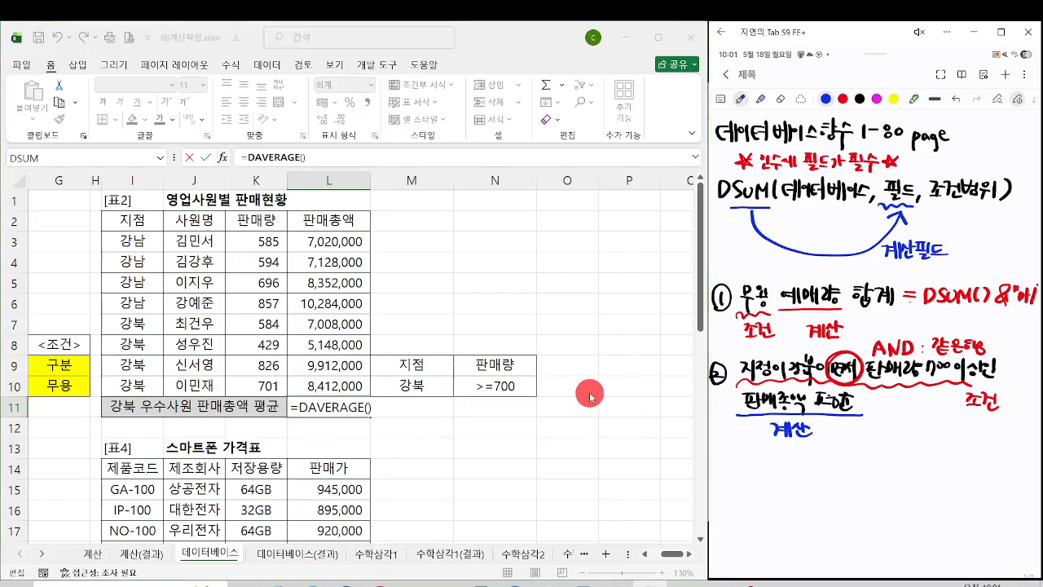
key(ctrl+a)
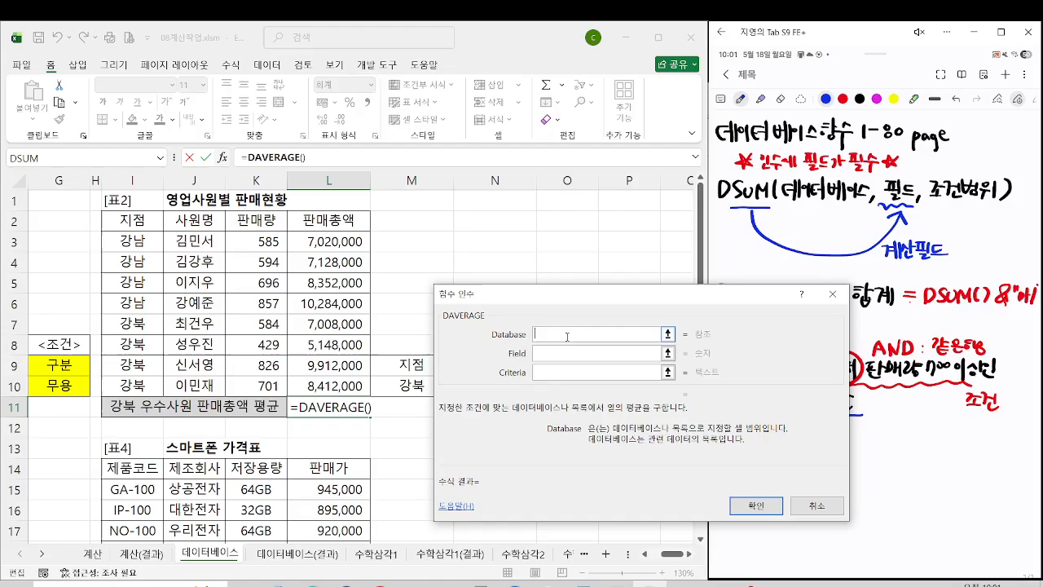
drag(150, 219, 330, 382)
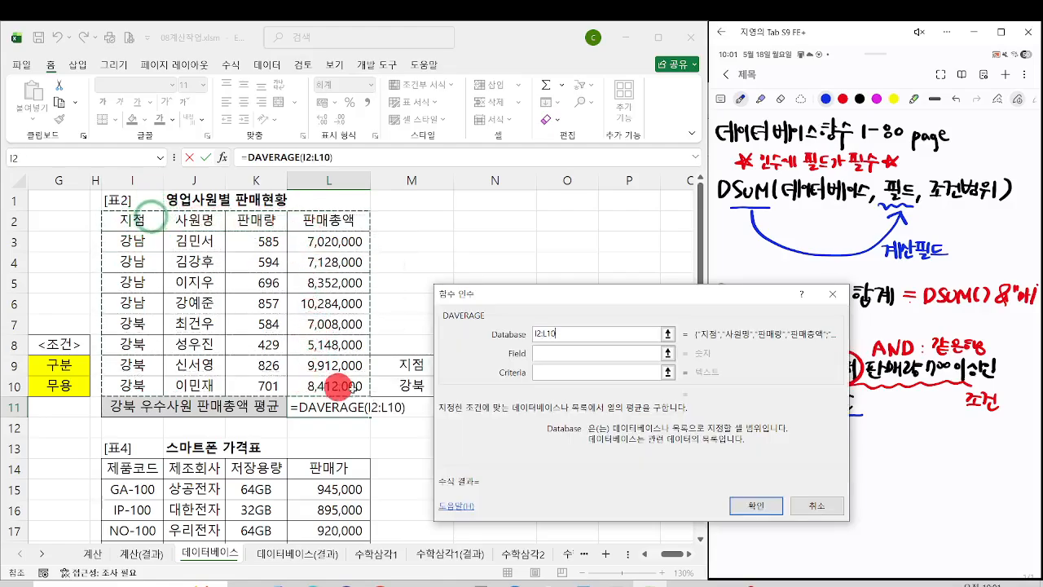
Step: Set the DAVERAGE Field argument to the 판매총액 header in L2
click(559, 355)
drag(558, 295, 399, 319)
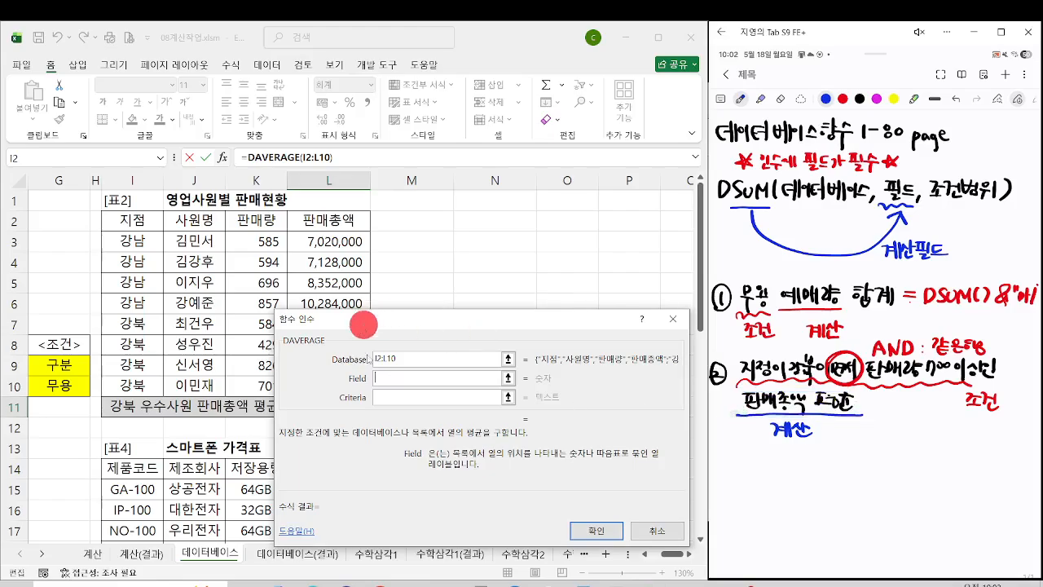
click(384, 377)
click(349, 228)
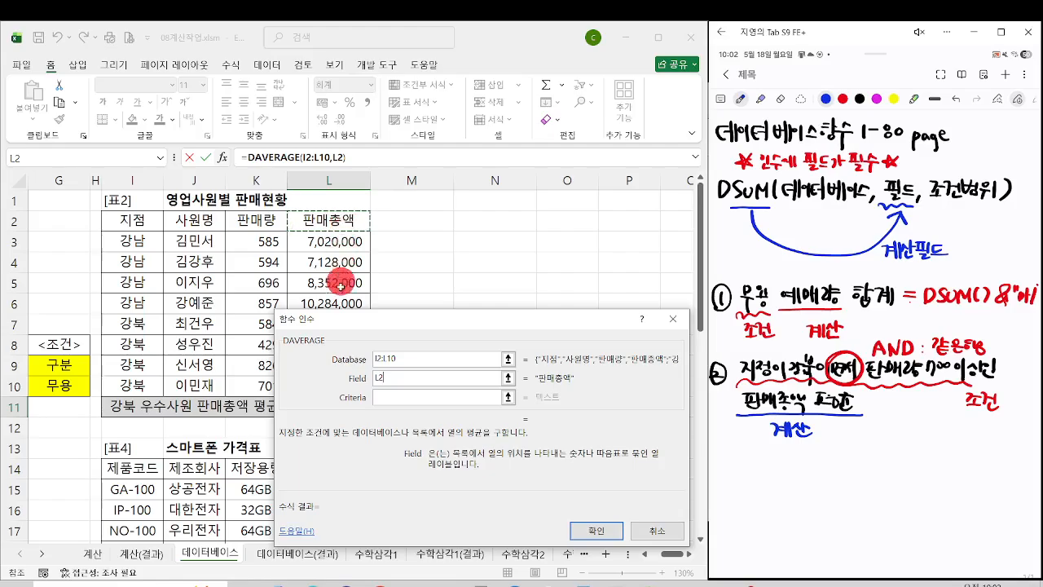
Step: Set the DAVERAGE Criteria argument to M9:N10 and confirm the function
click(378, 398)
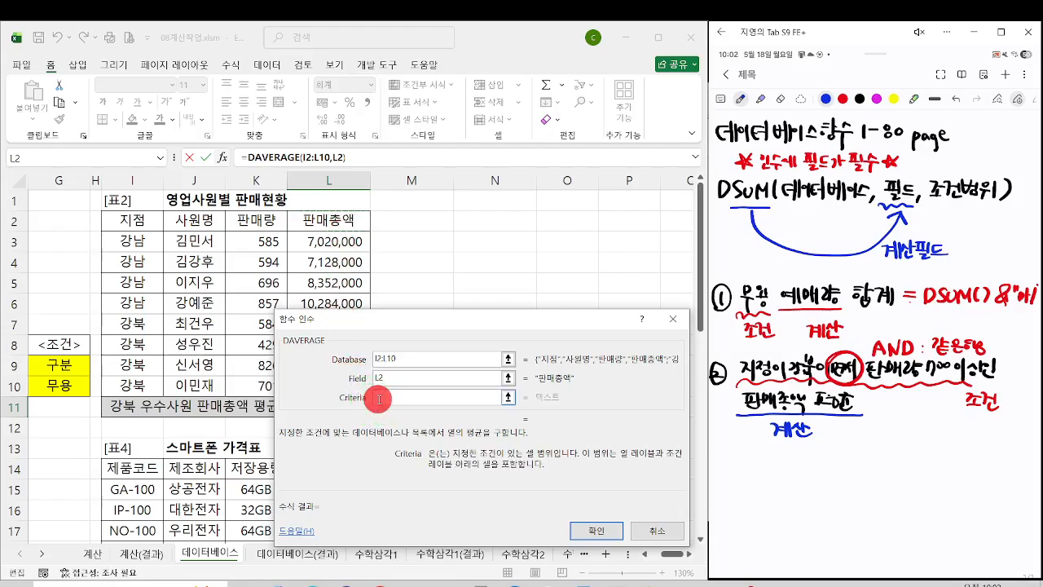
drag(429, 346, 666, 411)
mouse_move(436, 367)
mouse_down()
mouse_move(499, 367)
mouse_move(506, 385)
mouse_up()
key(ctrl+2)
drag(374, 357, 537, 398)
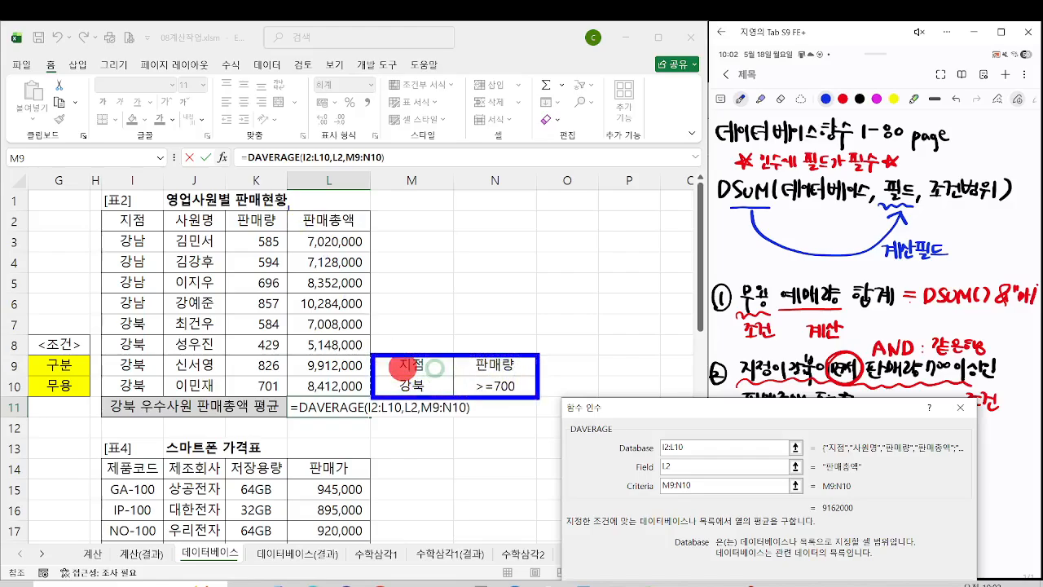
drag(288, 208, 372, 234)
key(Escape)
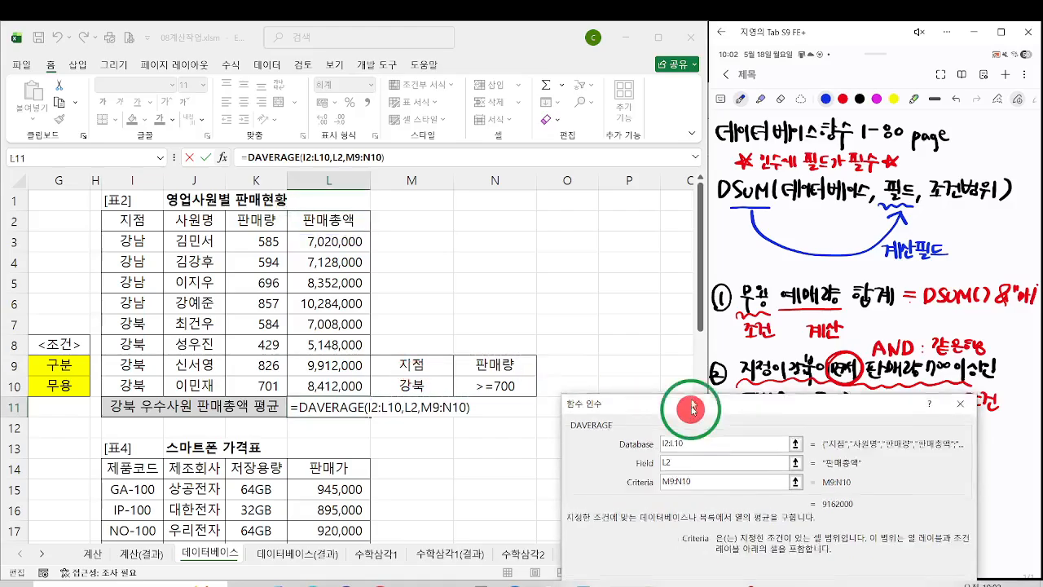
click(703, 408)
click(869, 485)
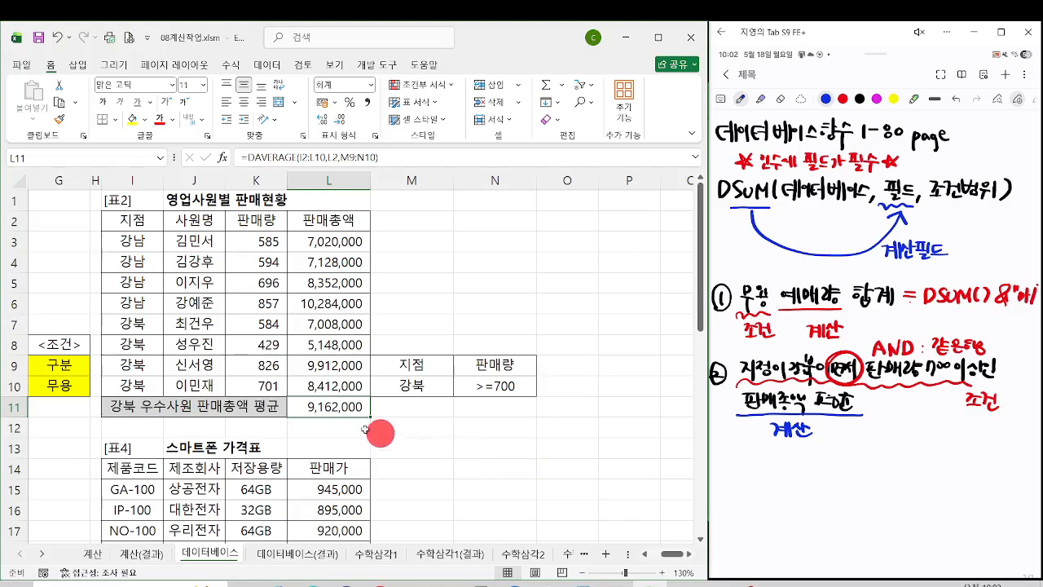
Step: Select the 강북 rows I7:L10, followed by the 판매총액 cells L7, L9 and L10 together, to check the average in L11
click(324, 409)
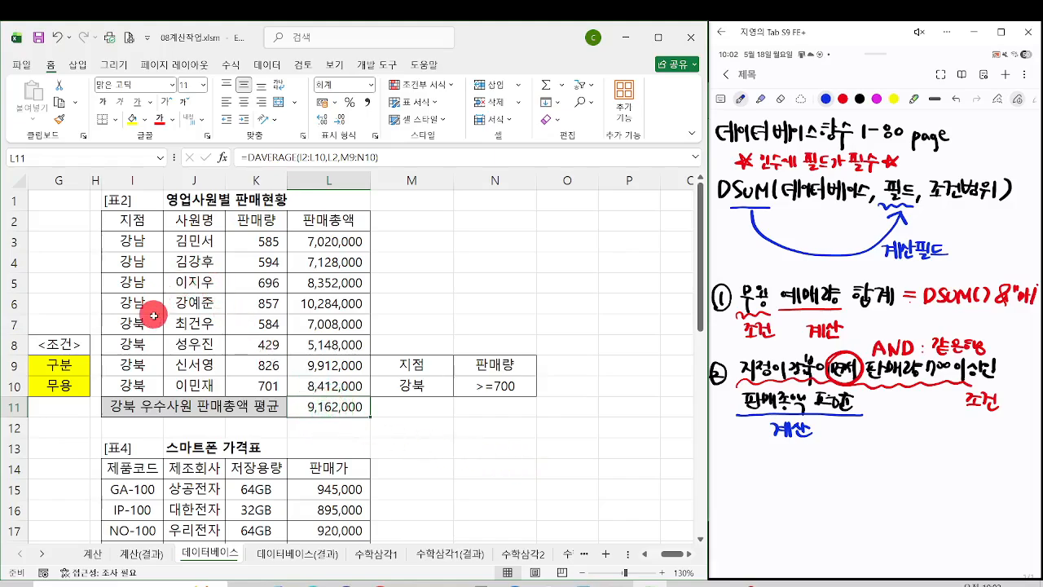
drag(153, 324, 331, 377)
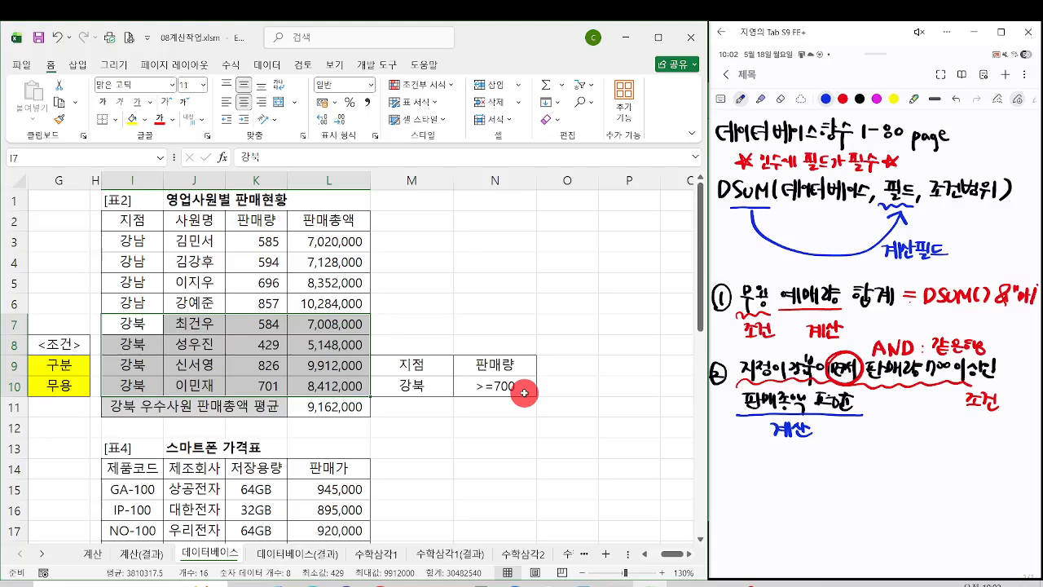
click(334, 324)
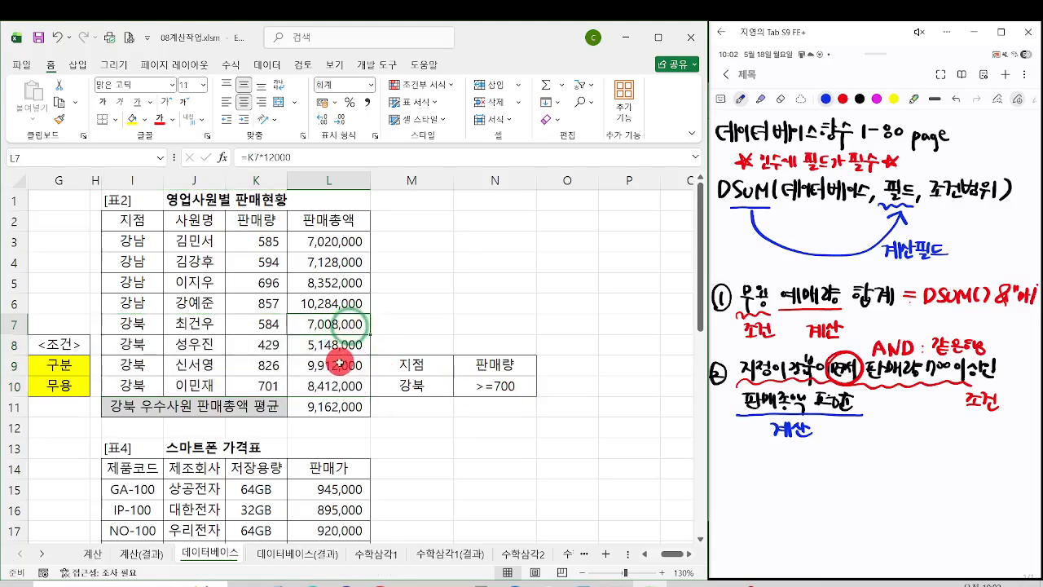
ctrl+click(336, 366)
ctrl+click(338, 385)
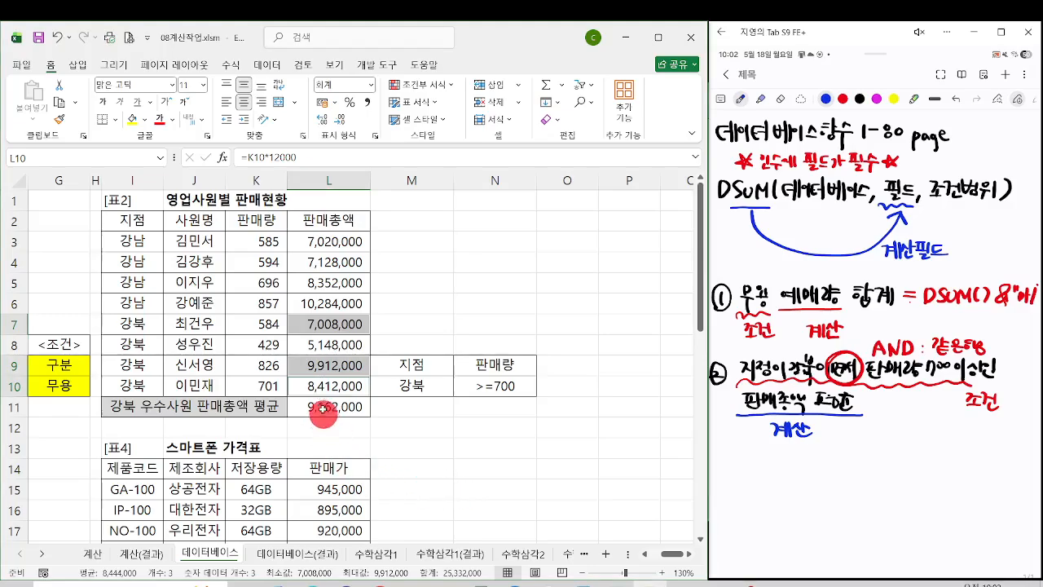
Step: Select the 판매량 cells K9:K10 and the 판매총액 cells L9:L10 to compare their average with L11
click(269, 324)
drag(267, 364, 268, 385)
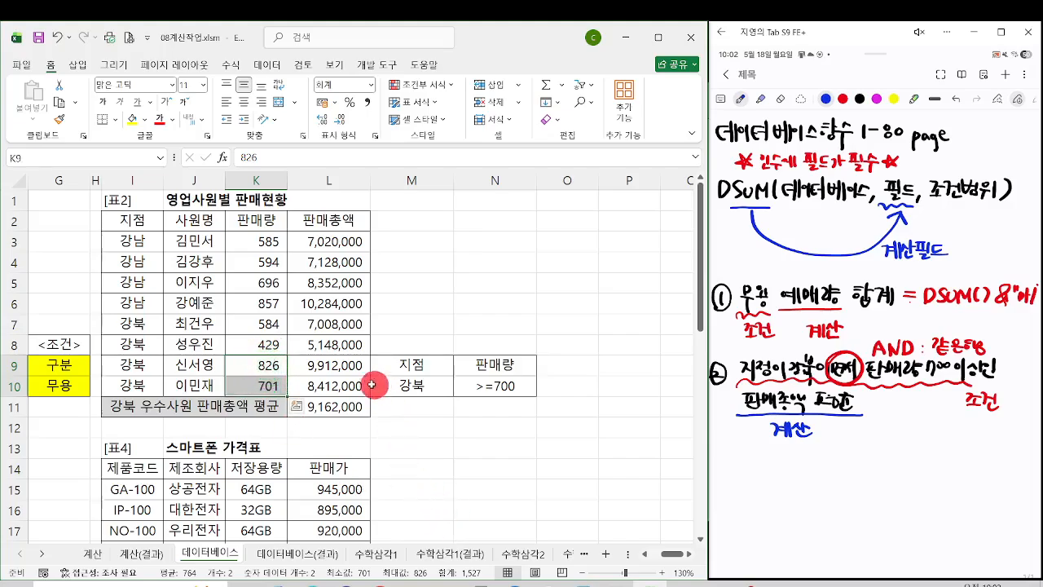
drag(345, 365, 345, 383)
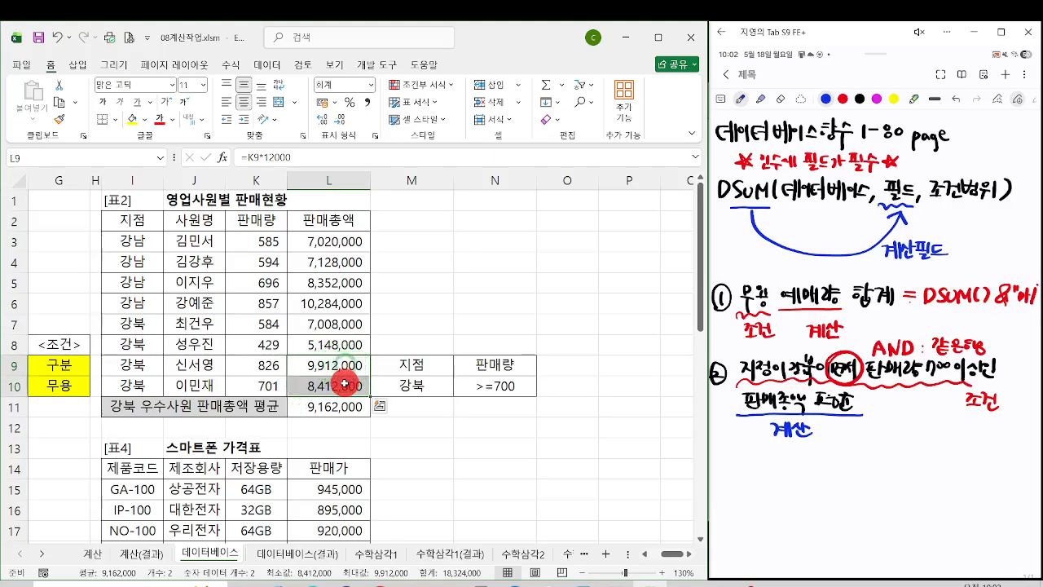
mouse_move(62, 549)
mouse_down()
mouse_move(152, 585)
mouse_move(174, 535)
mouse_move(325, 418)
mouse_up()
mouse_move(300, 426)
mouse_down()
mouse_move(326, 419)
mouse_move(336, 444)
mouse_up()
click(344, 407)
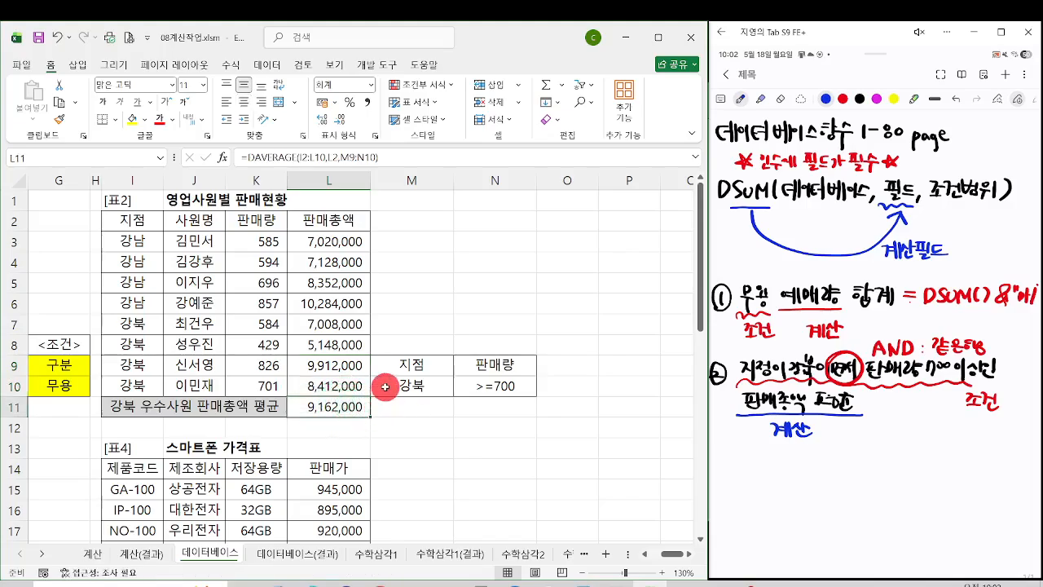
Step: Review the criteria range M9:N10 and the DAVERAGE formula in L11
drag(386, 386, 482, 358)
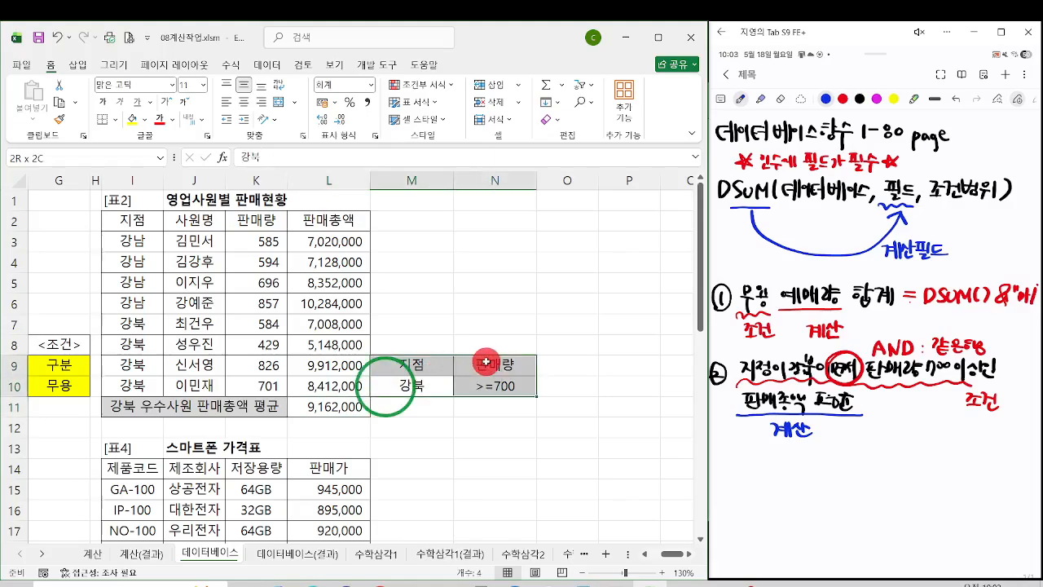
click(365, 411)
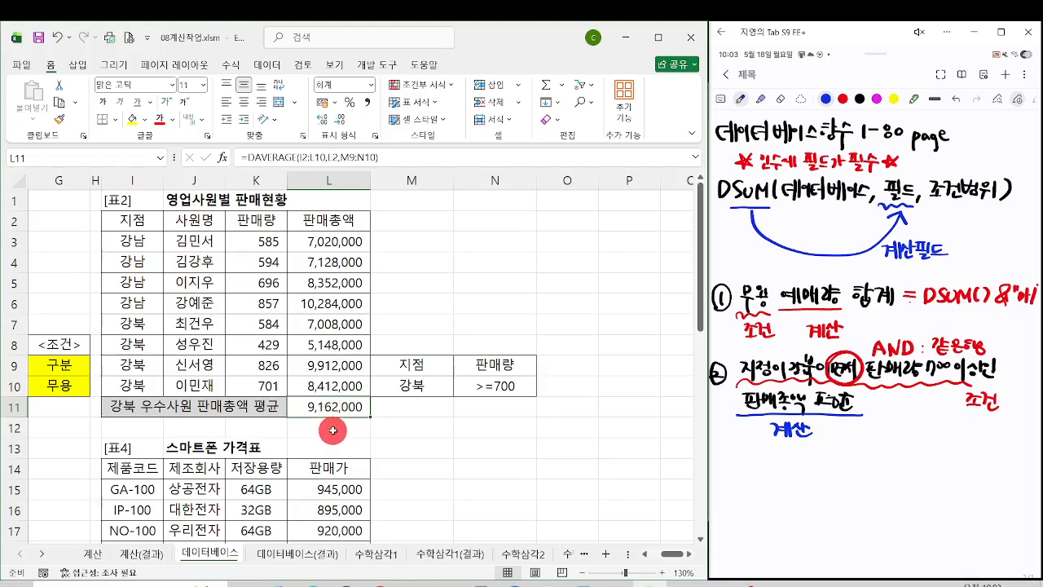
click(334, 429)
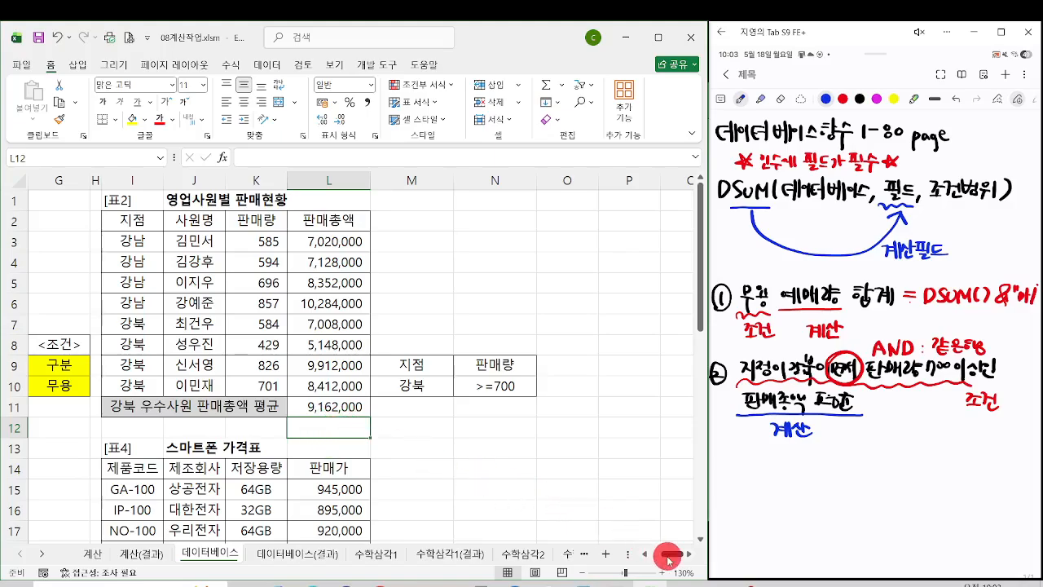
Step: Examine the 사랑의집 entries C15:C24 in 표3, checking the 홍보부 applicants in C16 and C21 against the 부서명 column
drag(668, 556, 662, 556)
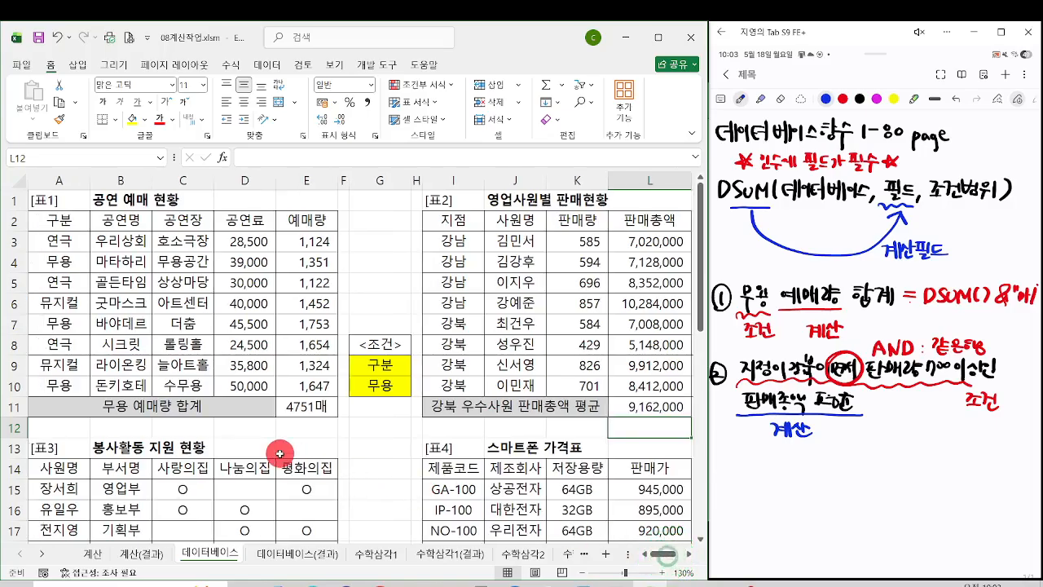
scroll(277, 489, down, 2)
scroll(280, 453, down, 1)
click(328, 503)
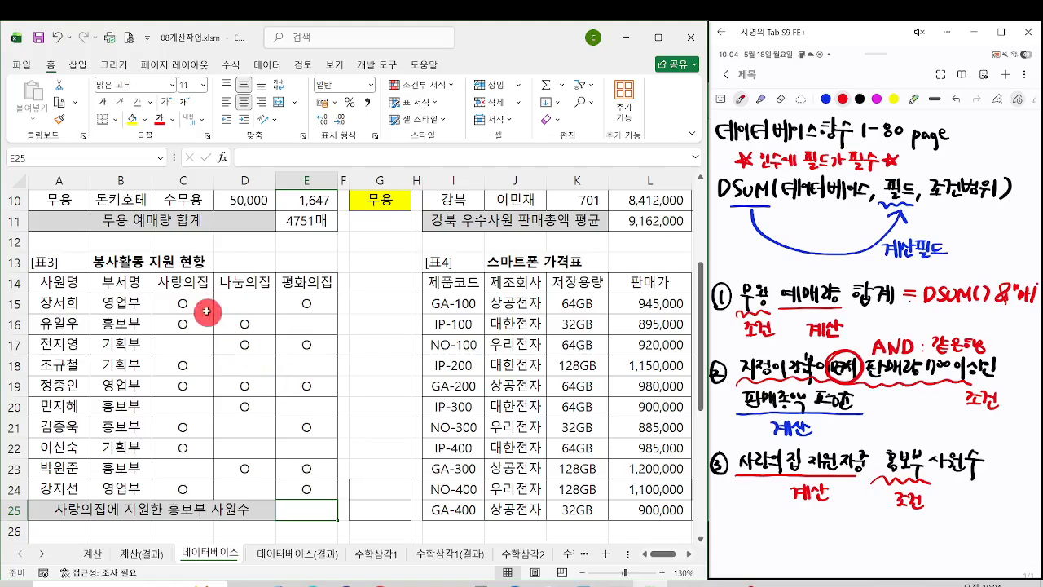
drag(192, 300, 192, 482)
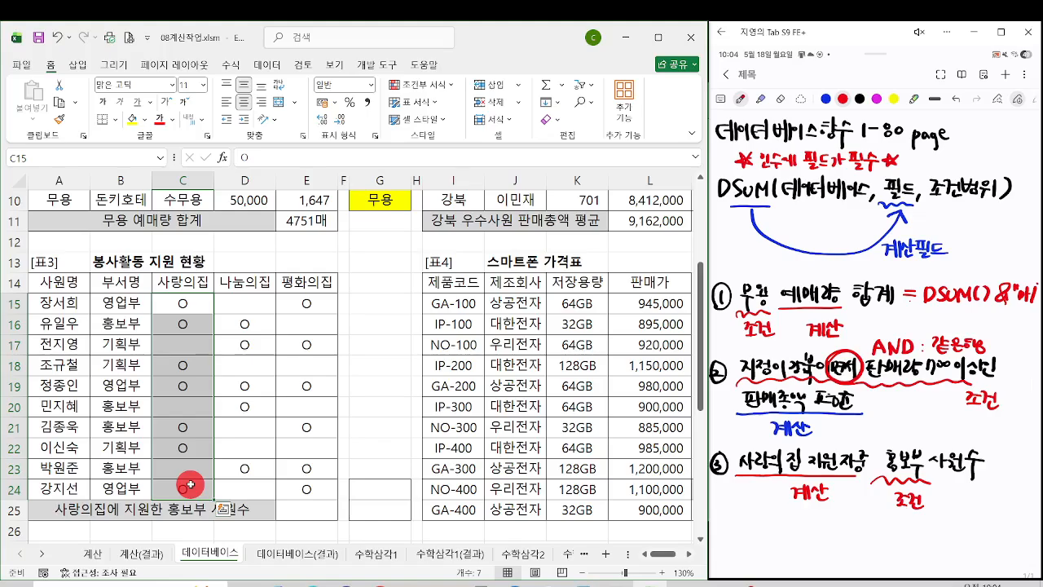
click(178, 325)
click(182, 424)
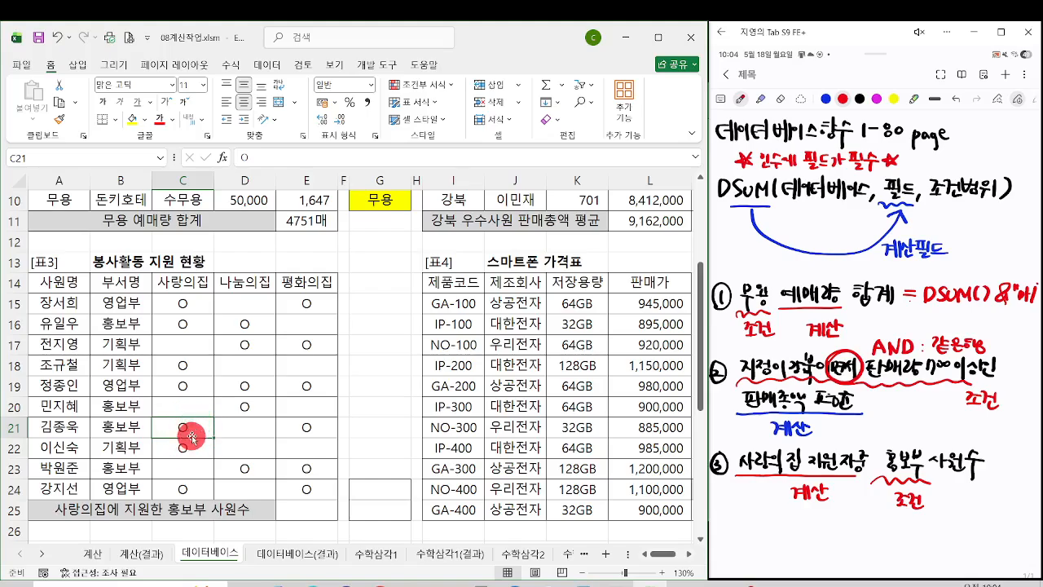
click(124, 283)
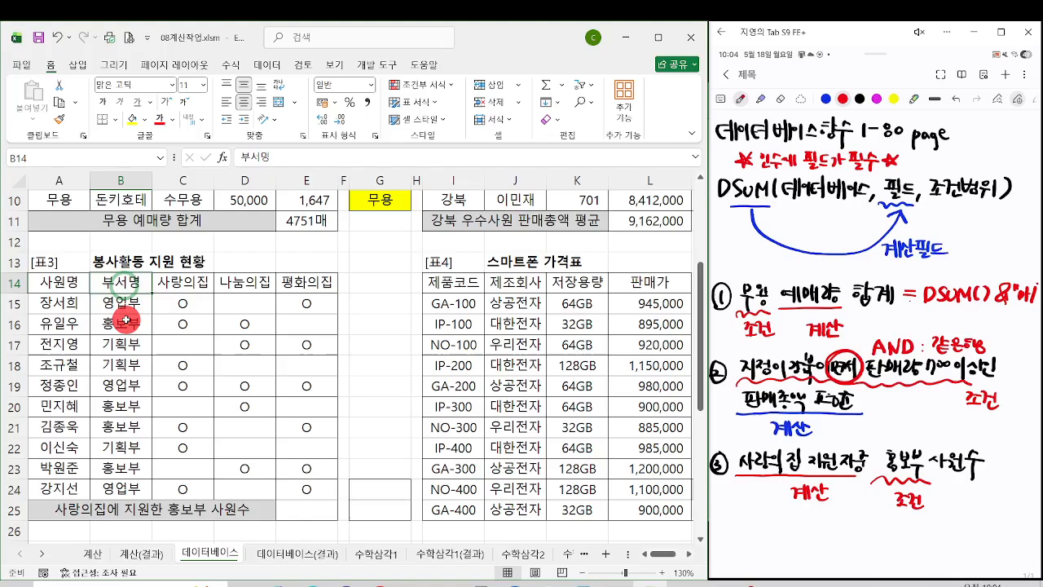
click(176, 324)
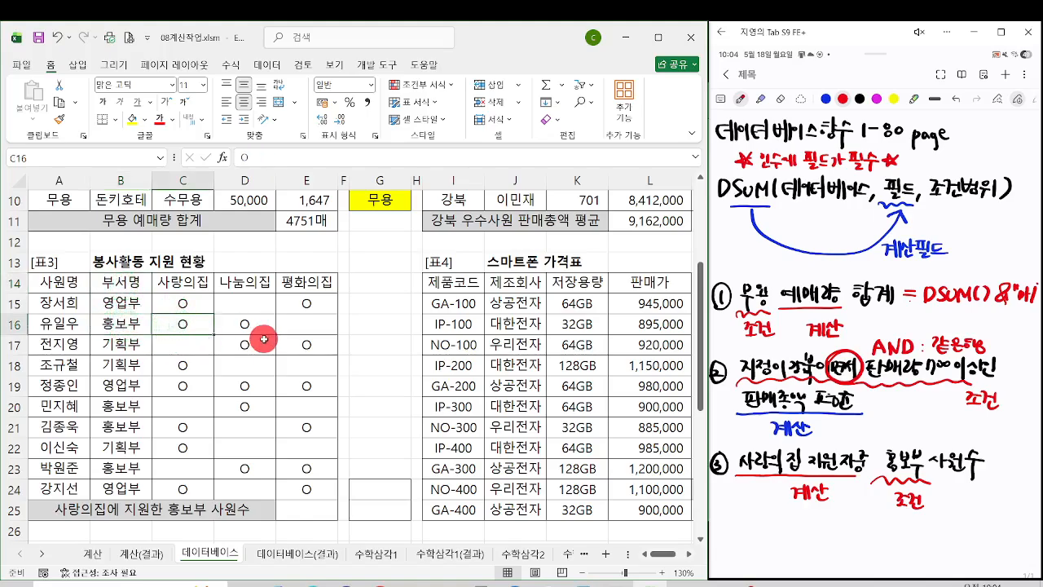
Step: Copy the 부서명 header B14 and the 홍보부 cell B16 together into G24:G25 as the criteria range
click(140, 284)
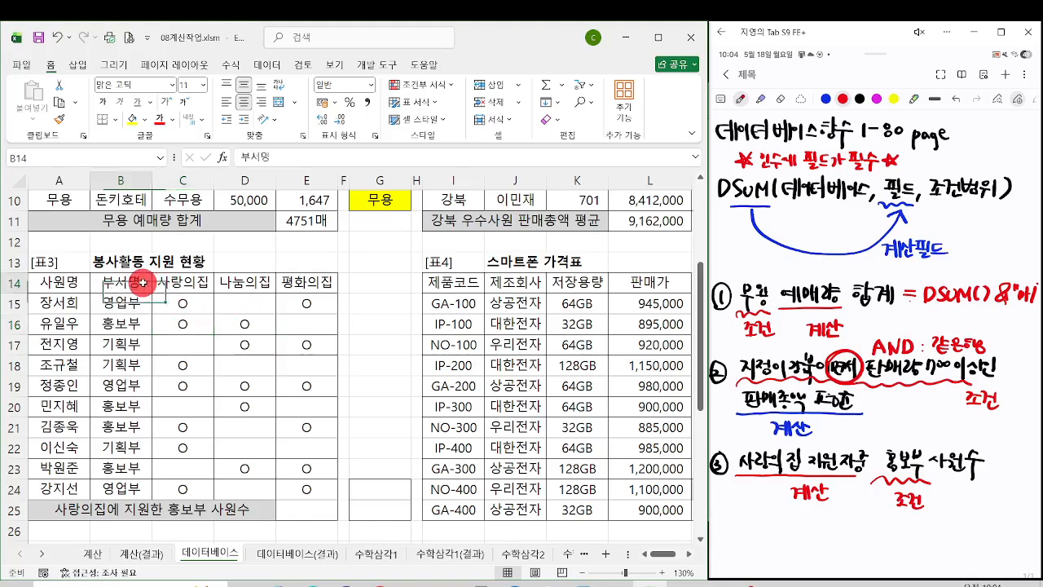
drag(137, 319, 131, 322)
key(ctrl+c)
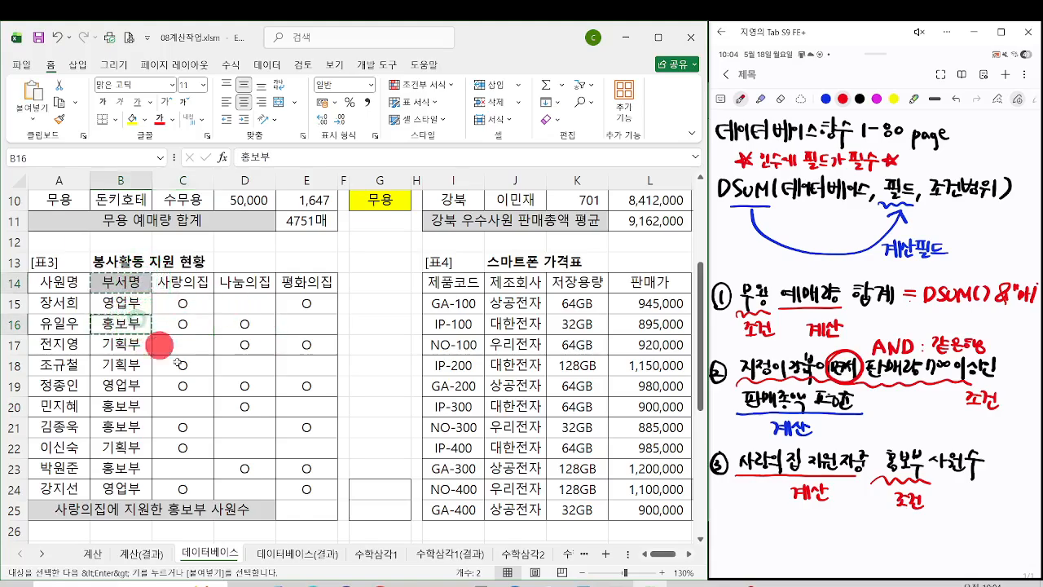
click(358, 488)
key(Return)
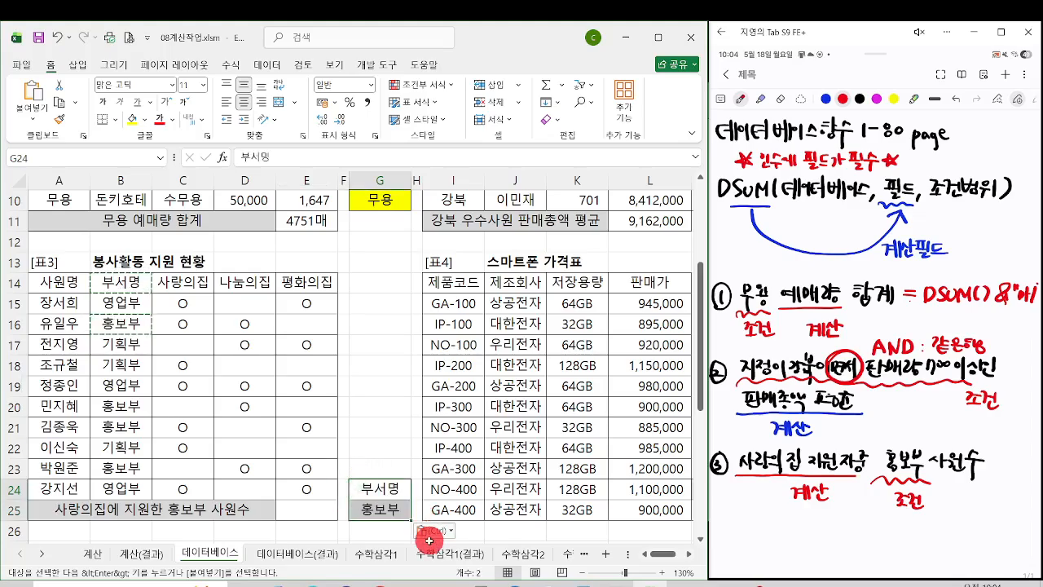
Step: Start a DCOUNTA function in E25 and set its Database argument to A14:E24 in the function arguments dialog
click(311, 510)
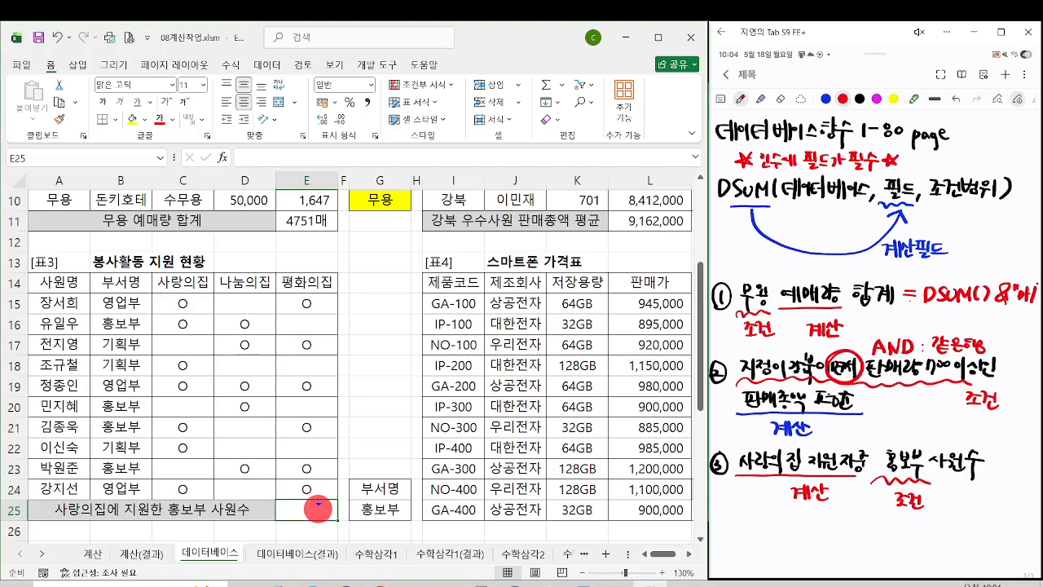
mouse_move(150, 293)
mouse_down()
mouse_move(208, 408)
mouse_move(215, 500)
mouse_up()
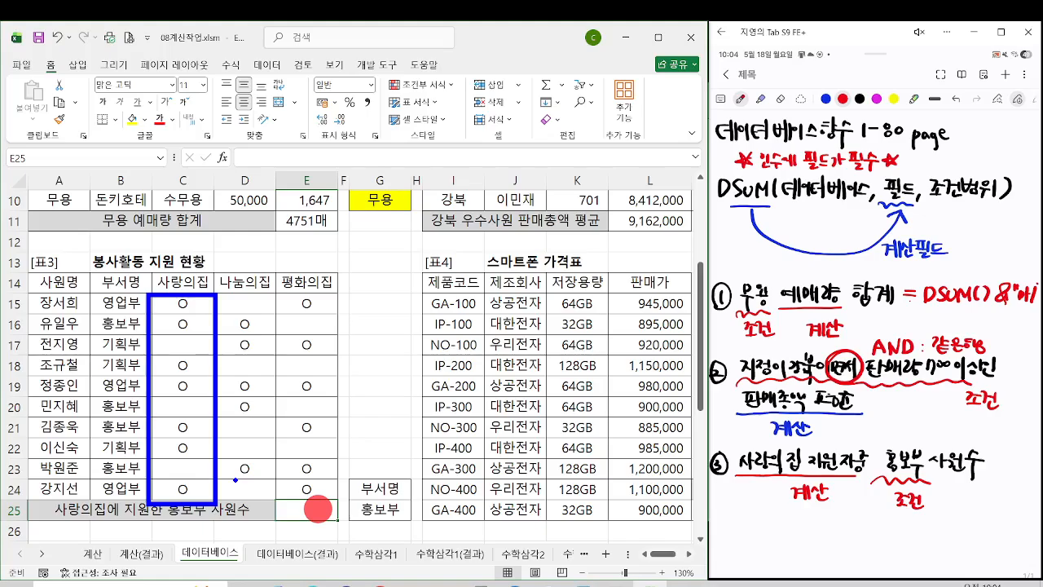
text(=)
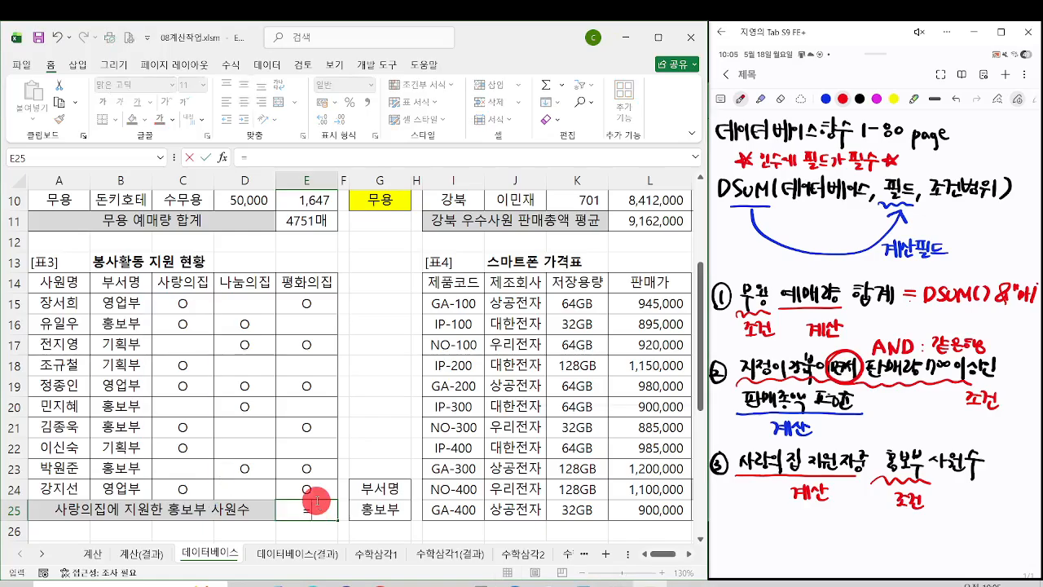
text(dcounta)
key(Tab)
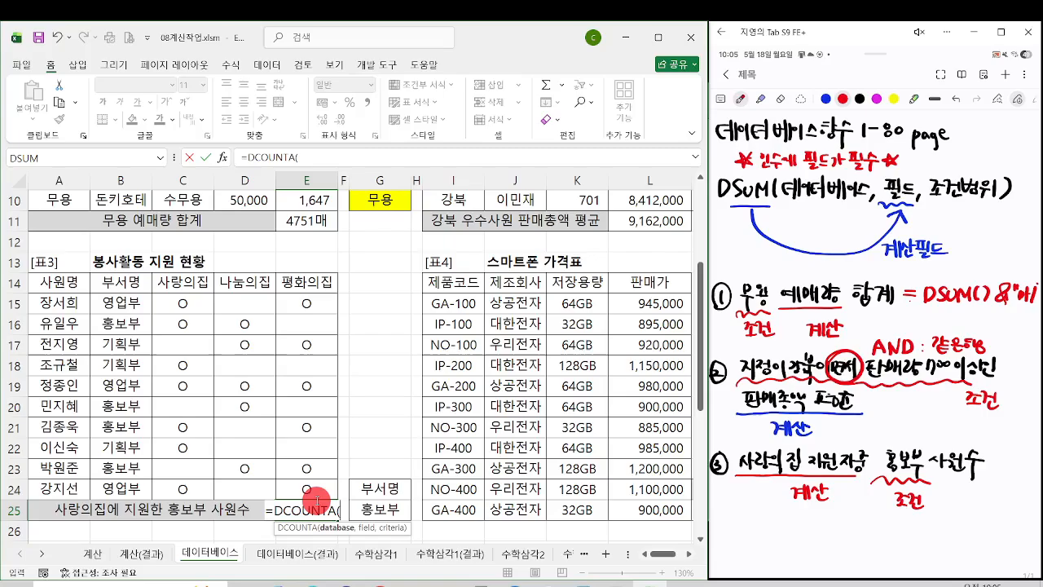
key(ctrl+a)
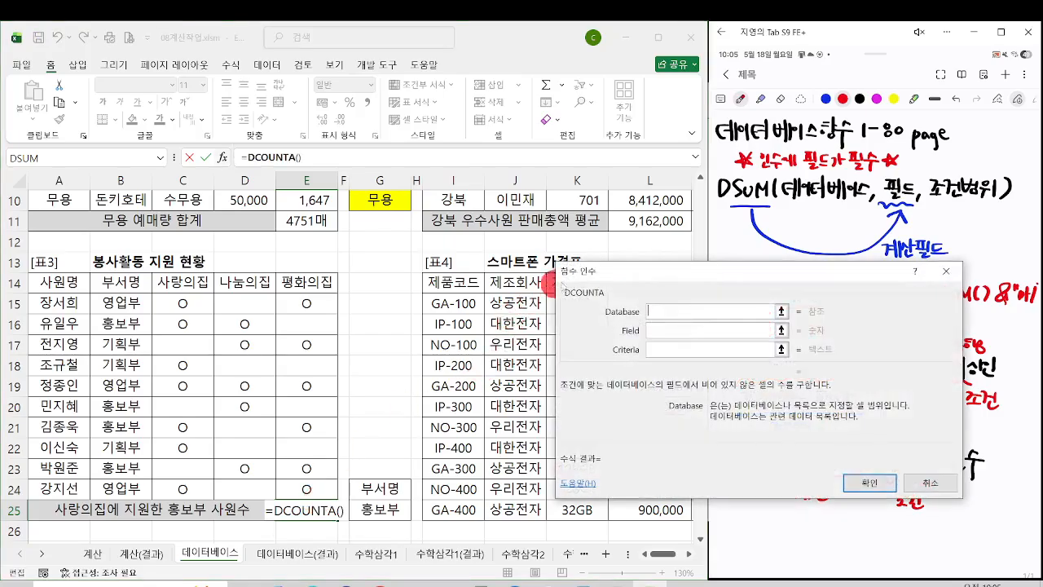
drag(581, 275, 407, 248)
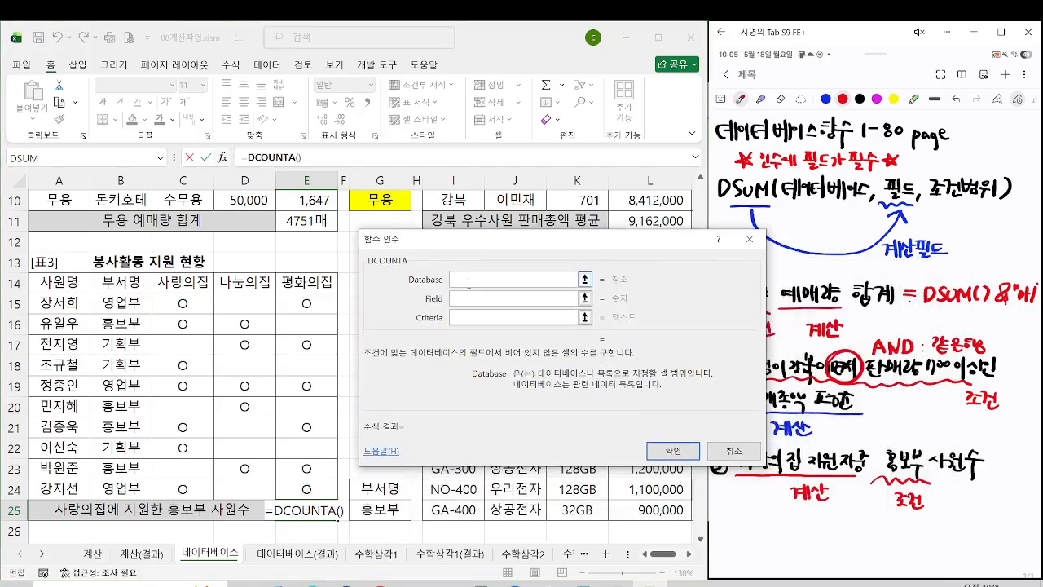
drag(58, 283, 290, 488)
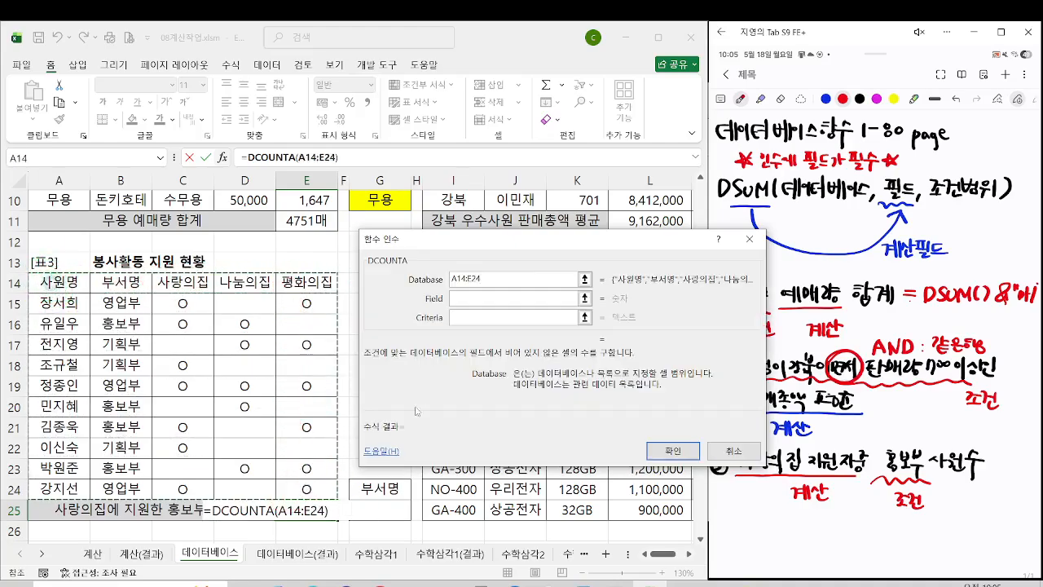
Step: Set the DCOUNTA Field argument to C14 and Criteria to G24:G25, and confirm the function
click(464, 303)
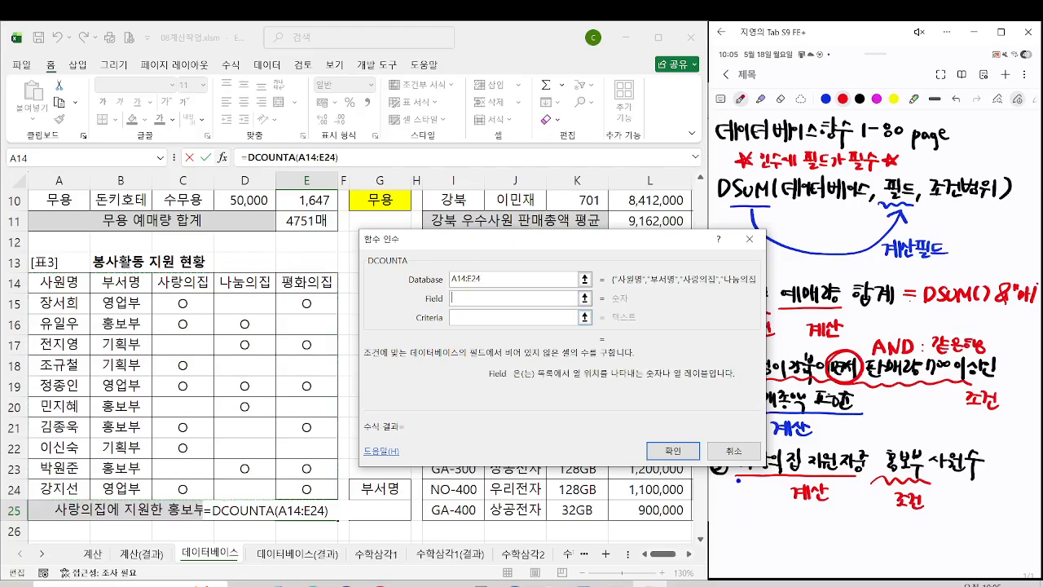
drag(738, 480, 845, 475)
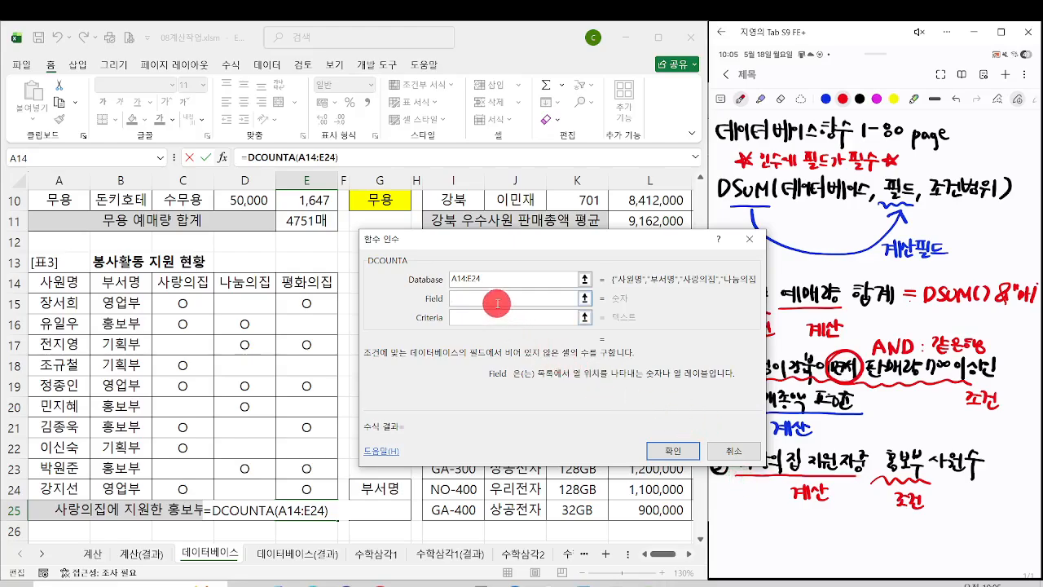
click(180, 282)
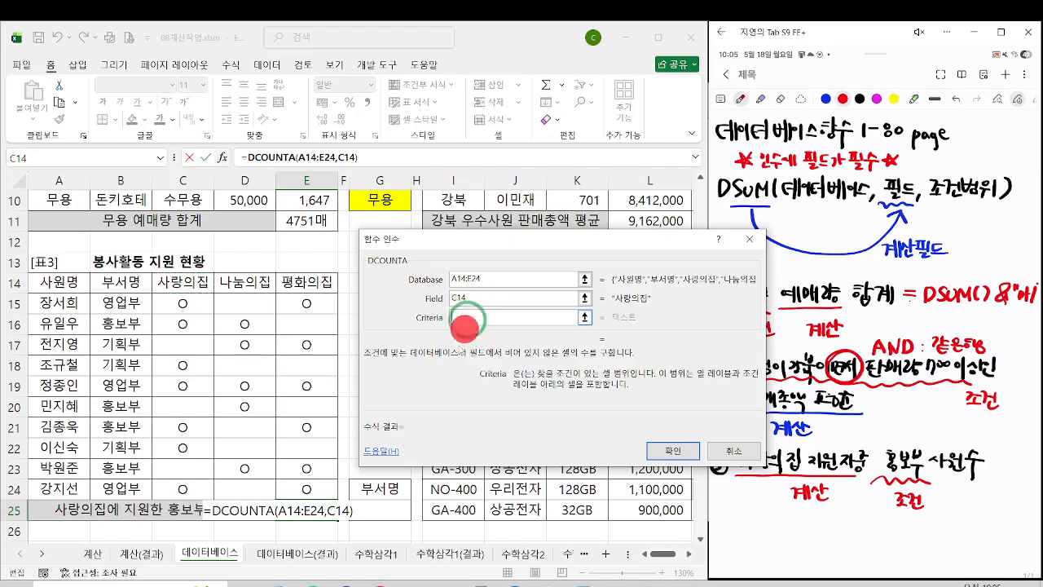
click(396, 488)
drag(397, 488, 387, 508)
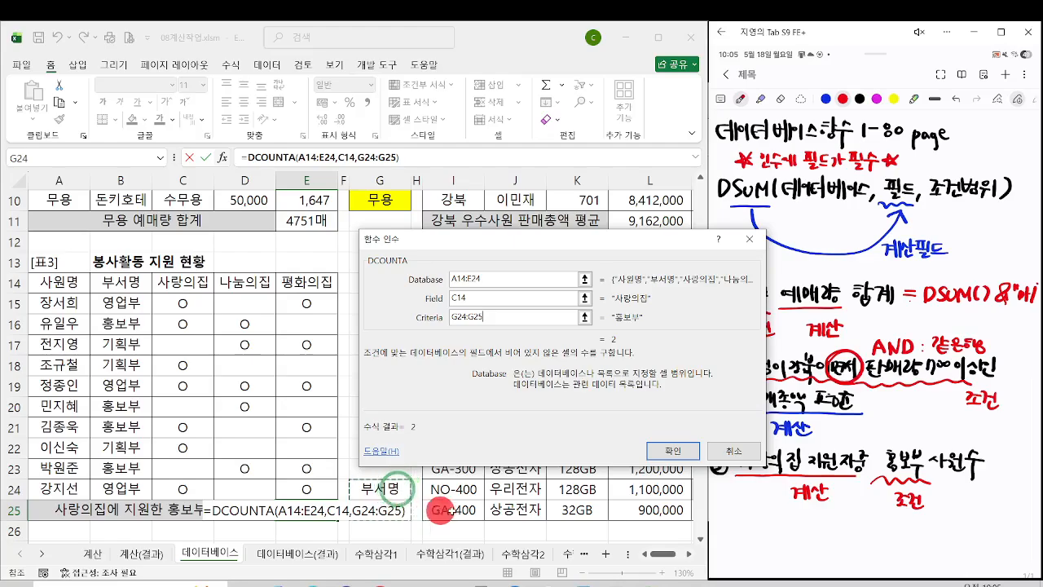
click(673, 451)
Step: Select the 홍보부 applicants' 사랑의집 cells C16 and C21 together to check the count in E25
click(190, 324)
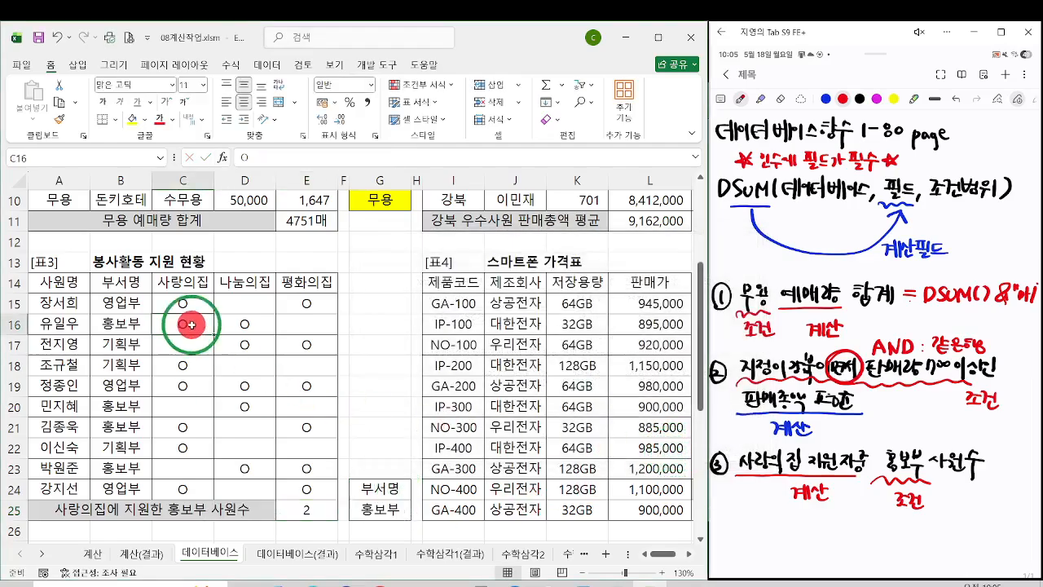
ctrl+click(194, 423)
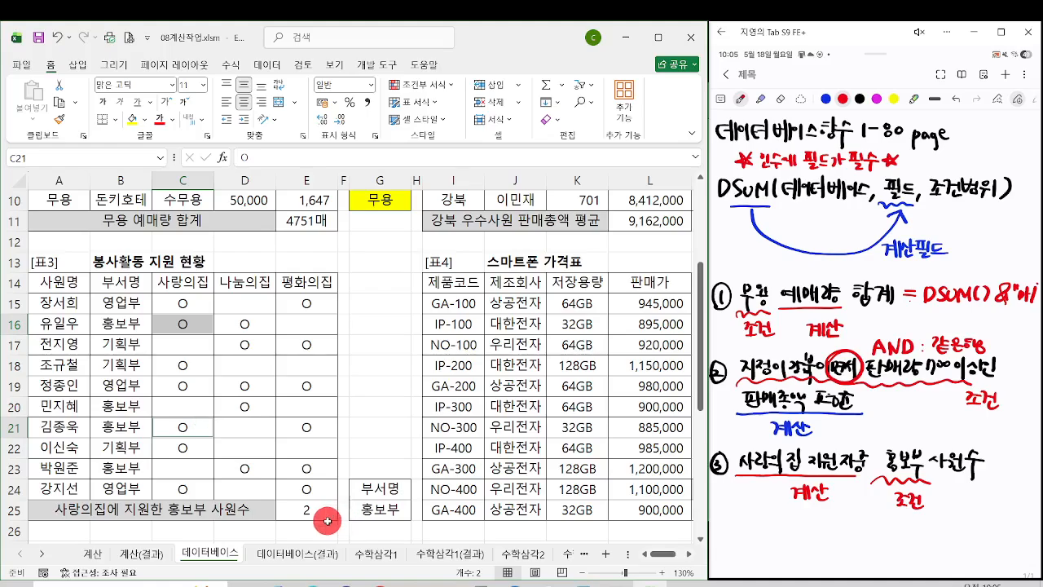
drag(179, 347, 186, 337)
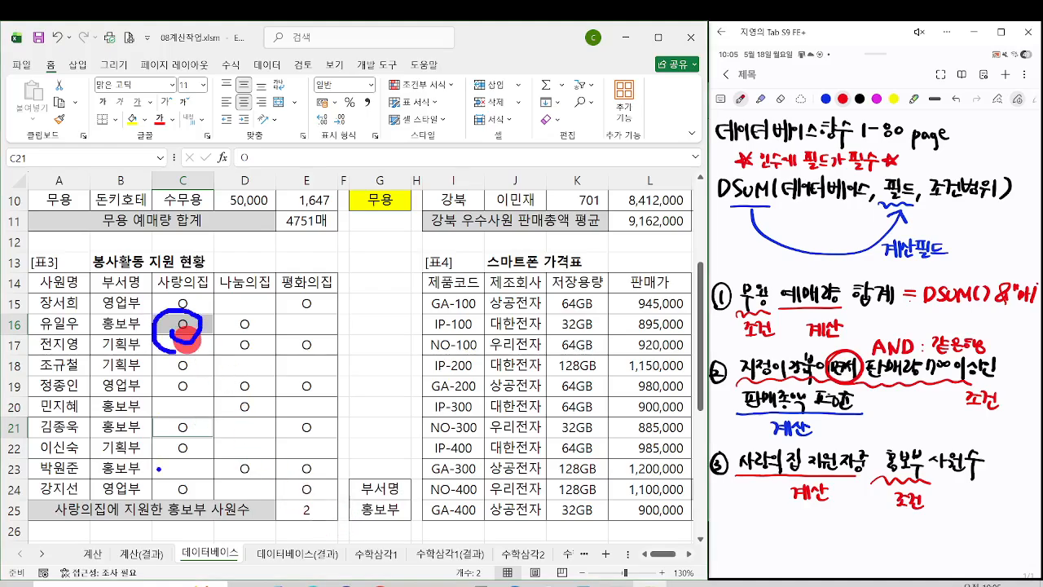
mouse_move(172, 436)
mouse_down()
mouse_move(165, 418)
mouse_move(176, 439)
mouse_up()
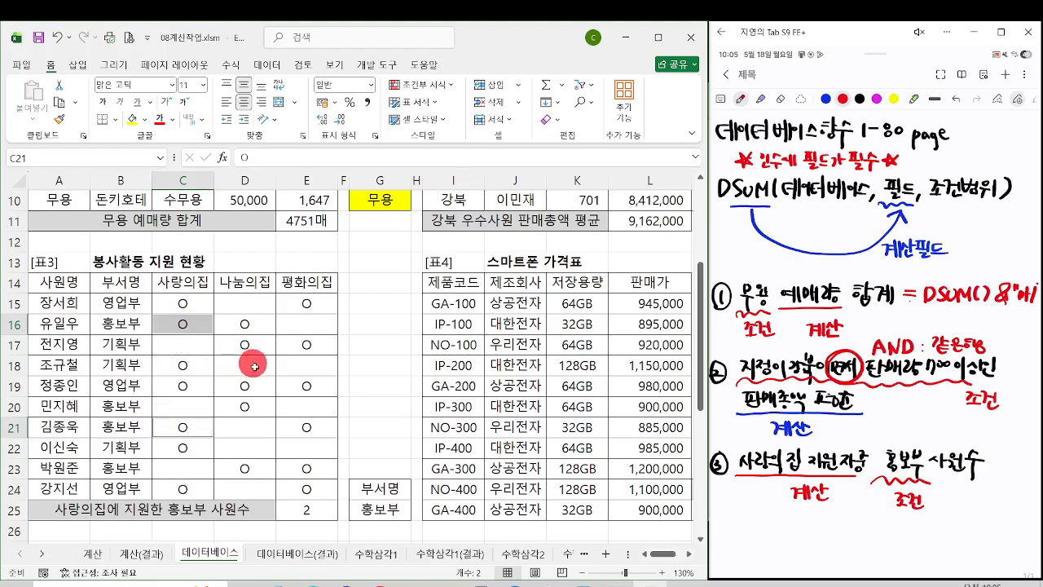
Step: Append &"명" to the DCOUNTA formula in E25
click(296, 507)
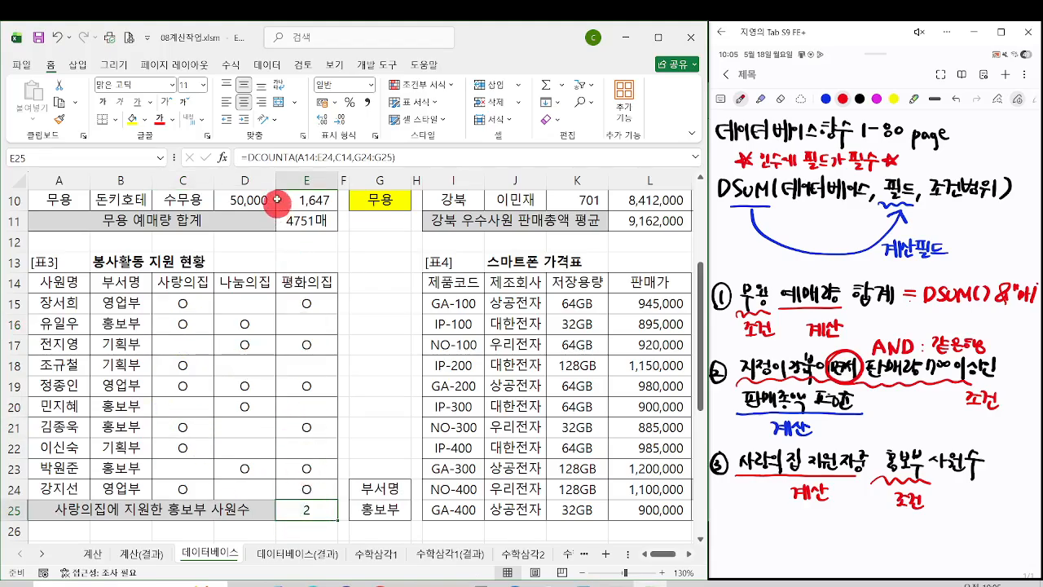
key(ctrl+4)
click(699, 264)
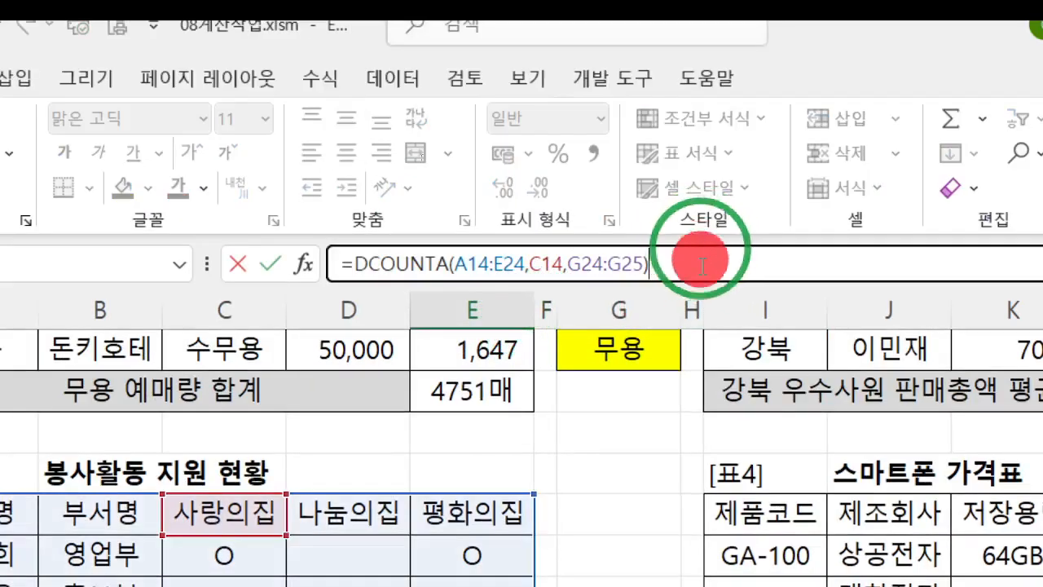
text(&)
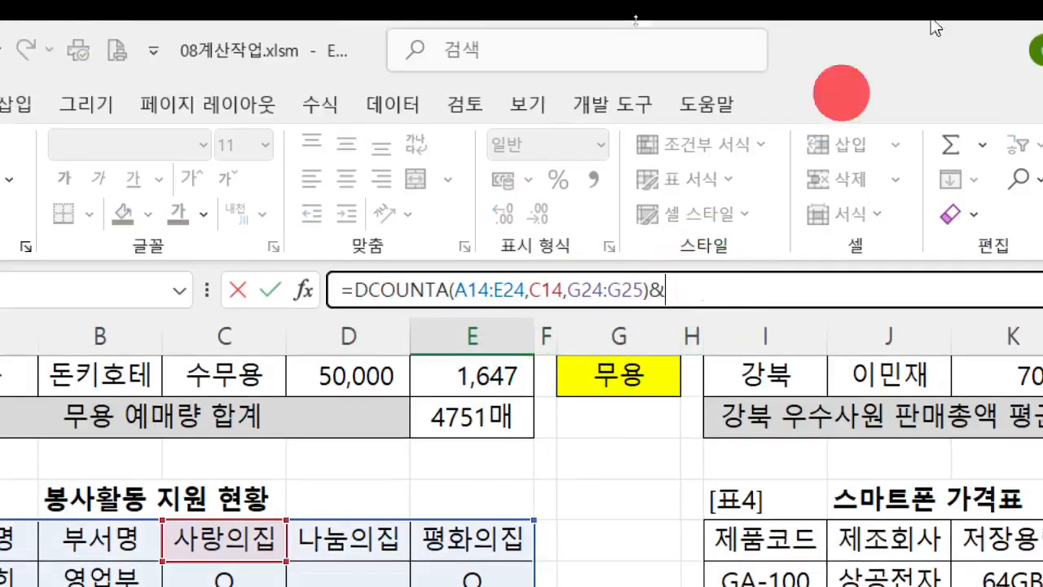
text("명")
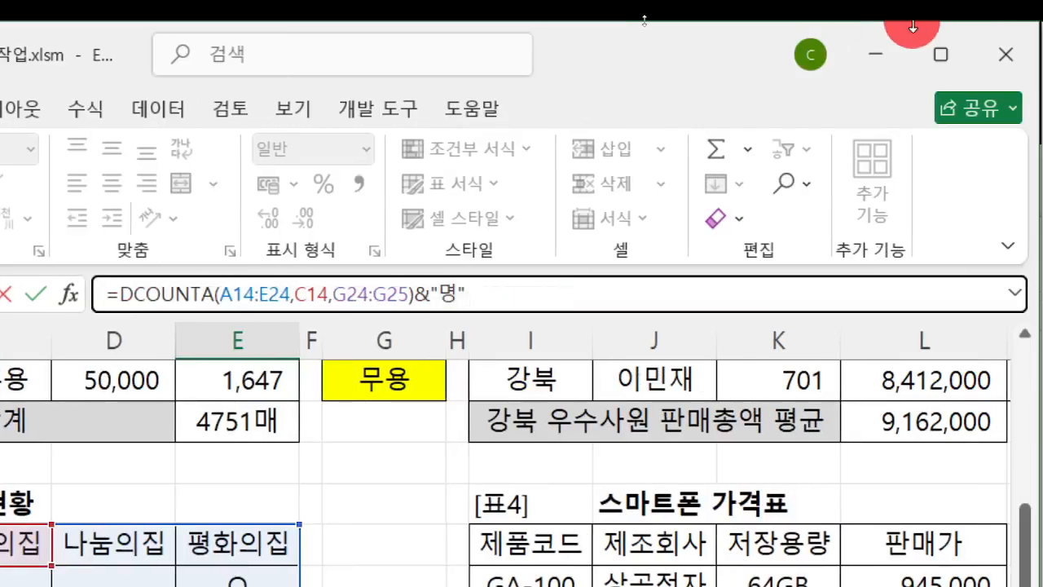
key(Return)
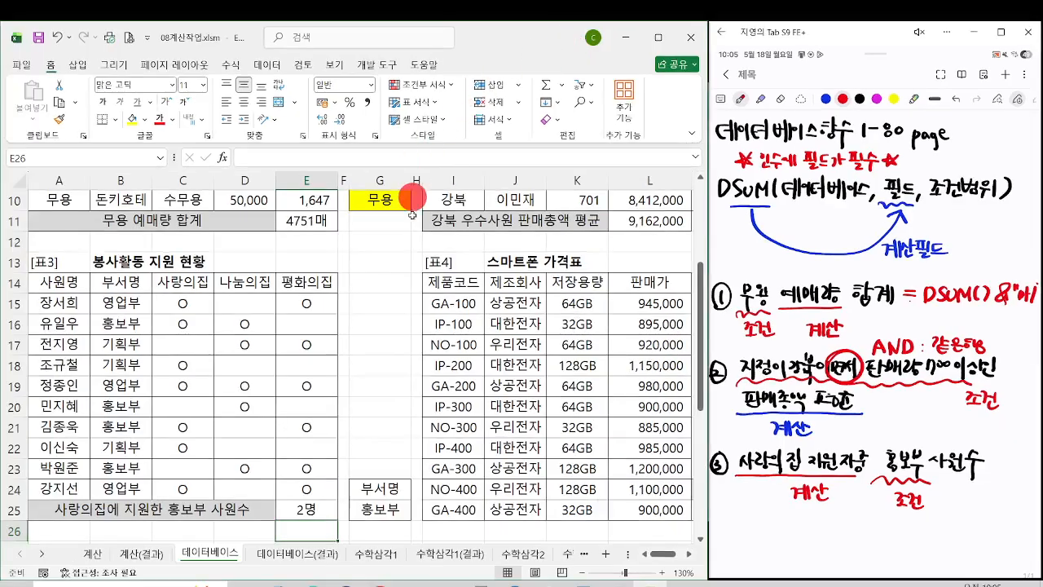
click(295, 507)
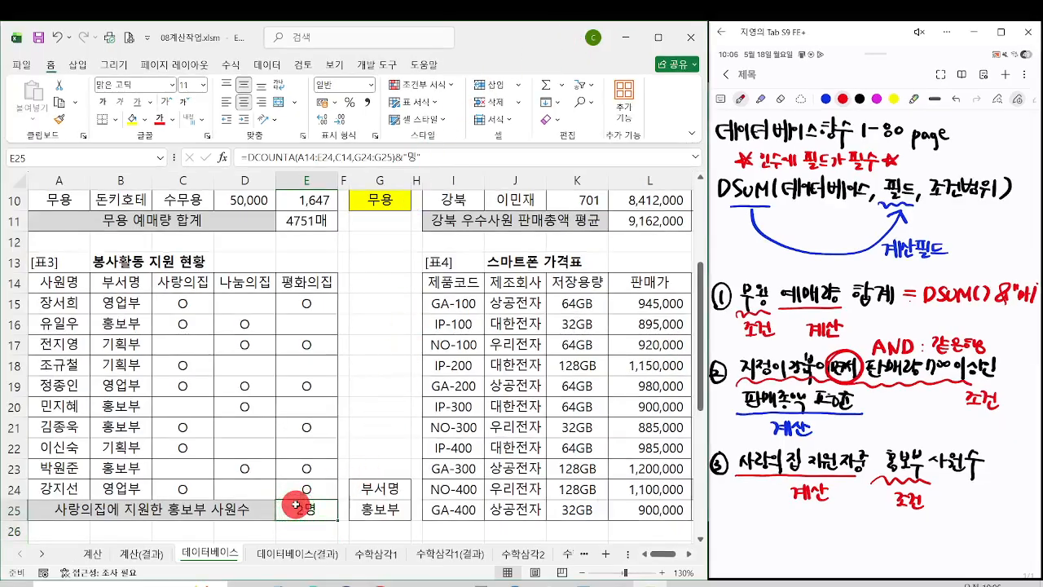
Step: Fill the 지역 header and 안산 cell C28:C29 in 표5 with yellow and select the 안산 회원수 result cell D39
scroll(294, 489, down, 4)
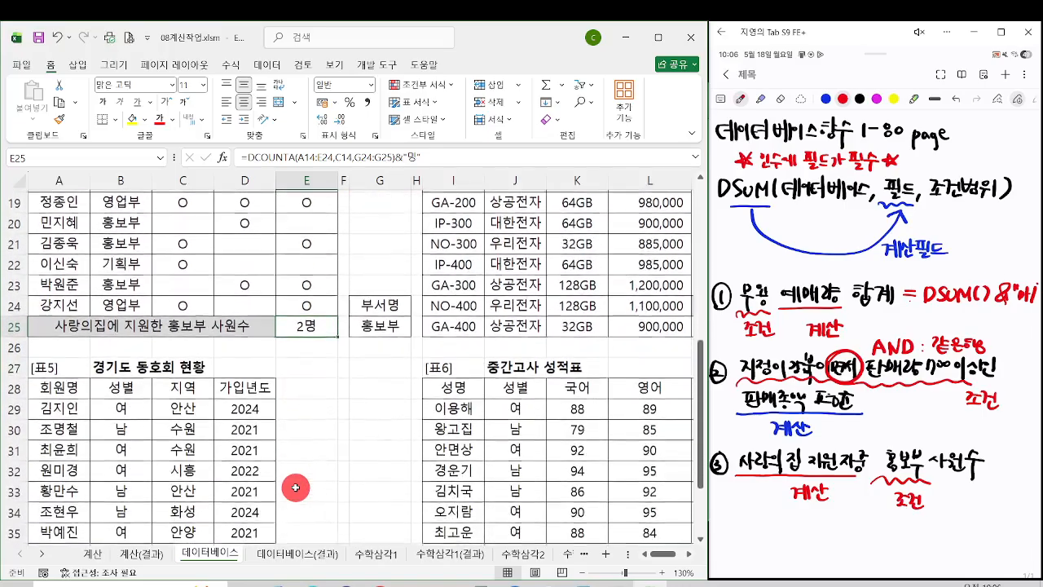
scroll(293, 484, down, 1)
click(256, 492)
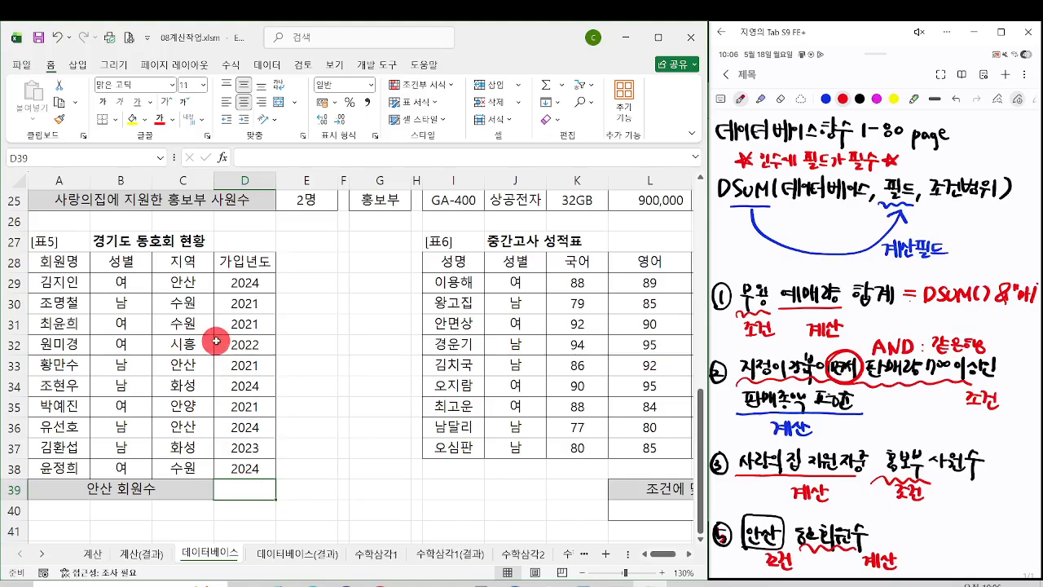
drag(189, 261, 192, 280)
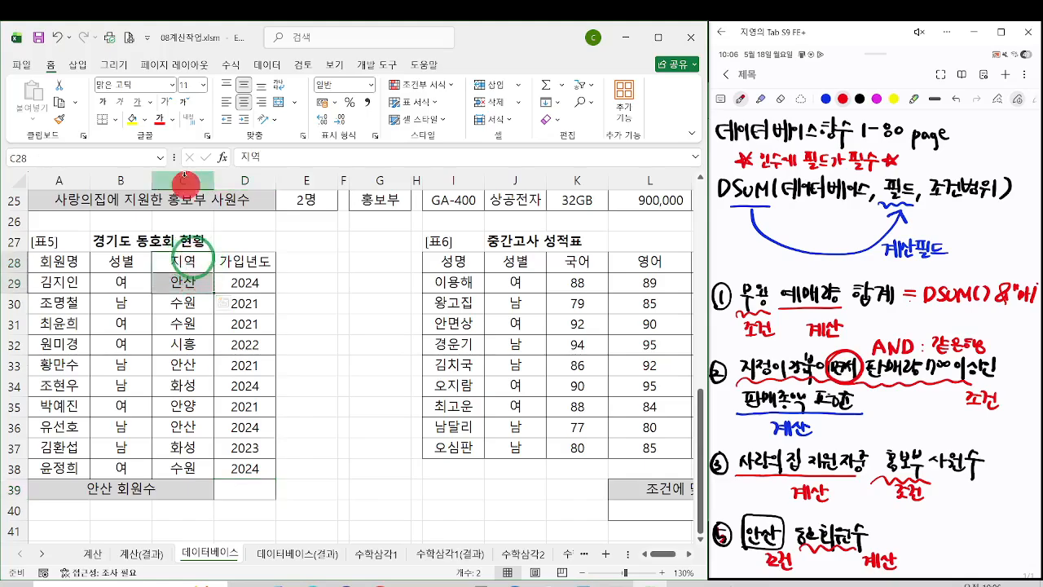
click(133, 118)
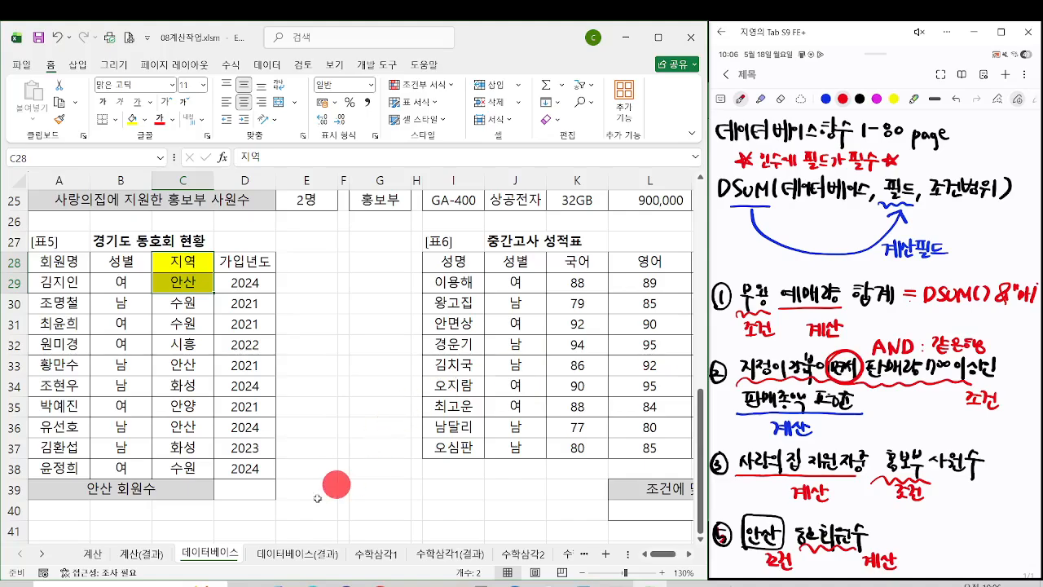
click(268, 488)
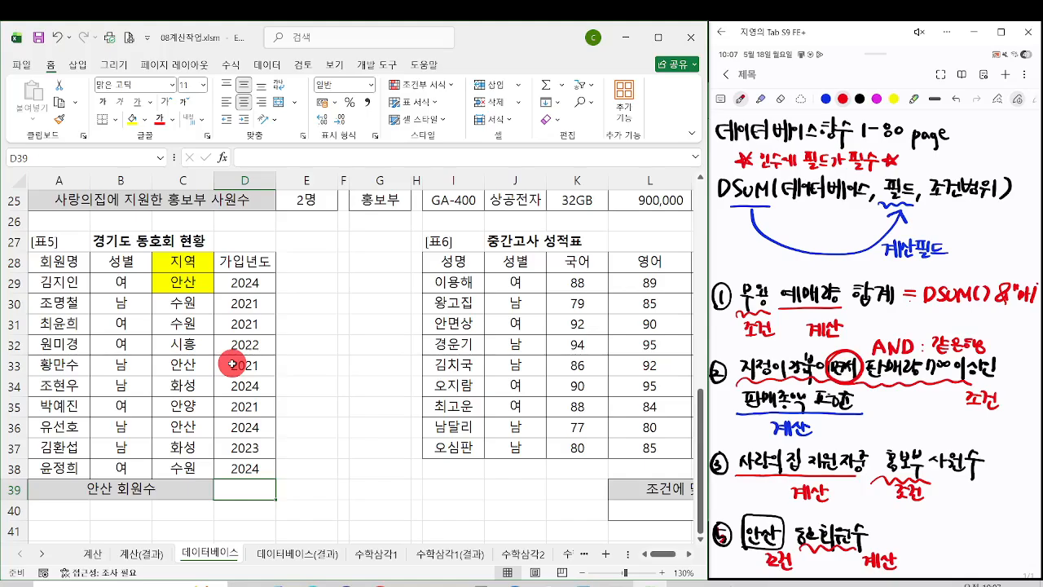
Step: Select the 가입년도 values D29:D38 in 표5 and the 사랑의집 column C14:C24 in 표3 to compare their data types
drag(240, 282, 248, 464)
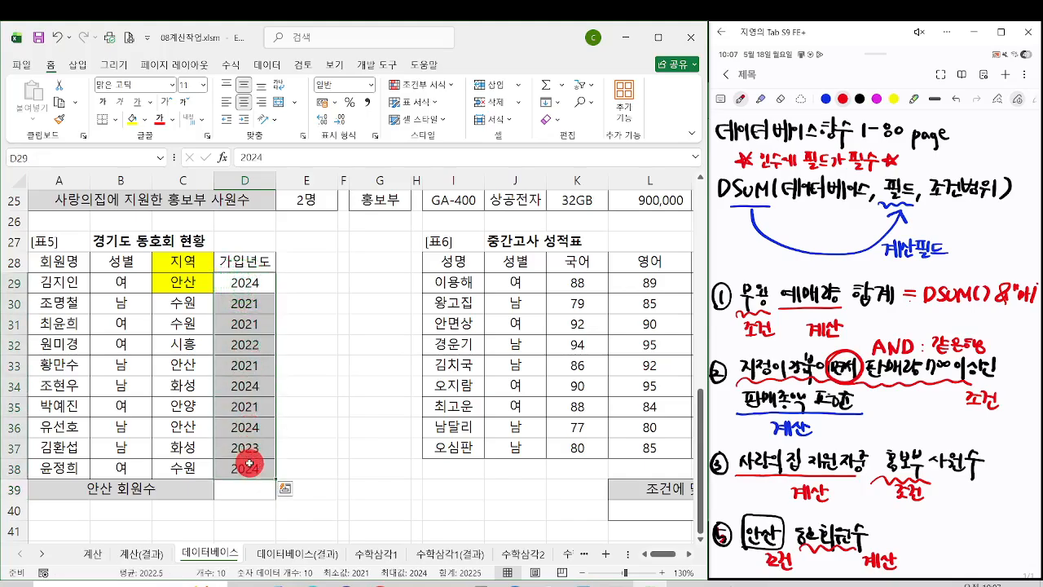
click(249, 464)
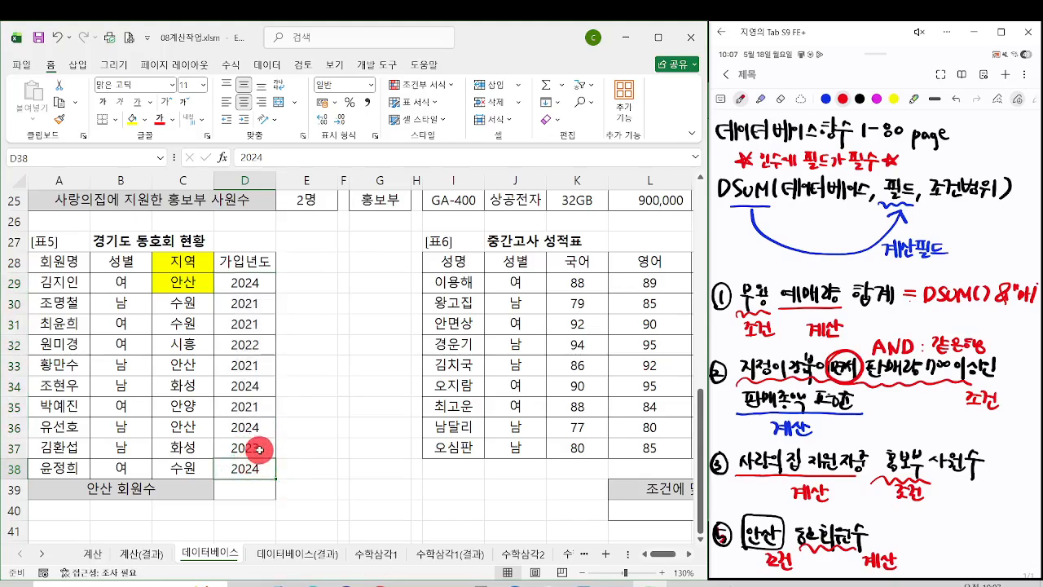
scroll(248, 462, up, 4)
scroll(259, 447, up, 1)
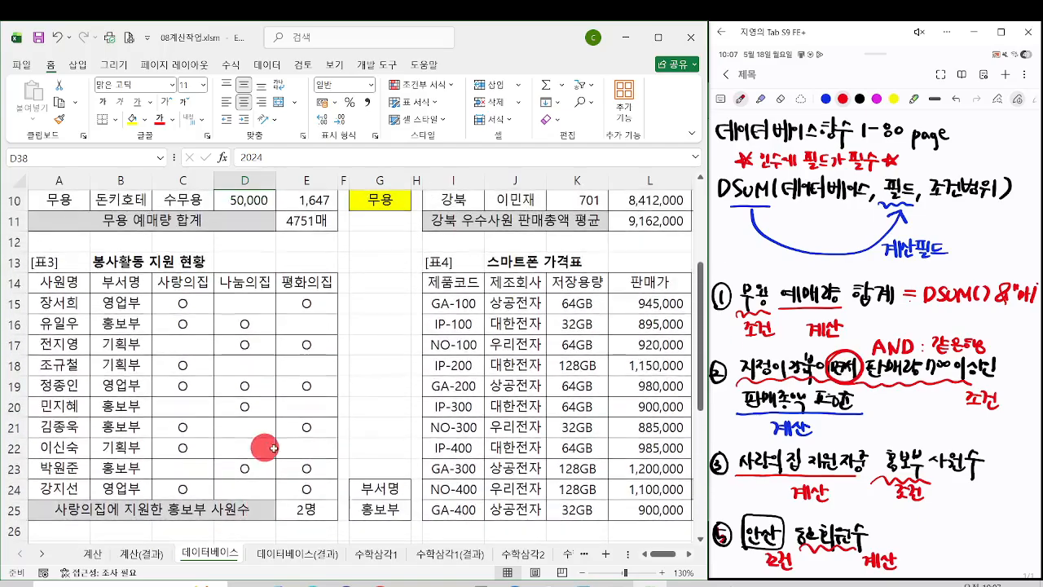
drag(196, 282, 192, 487)
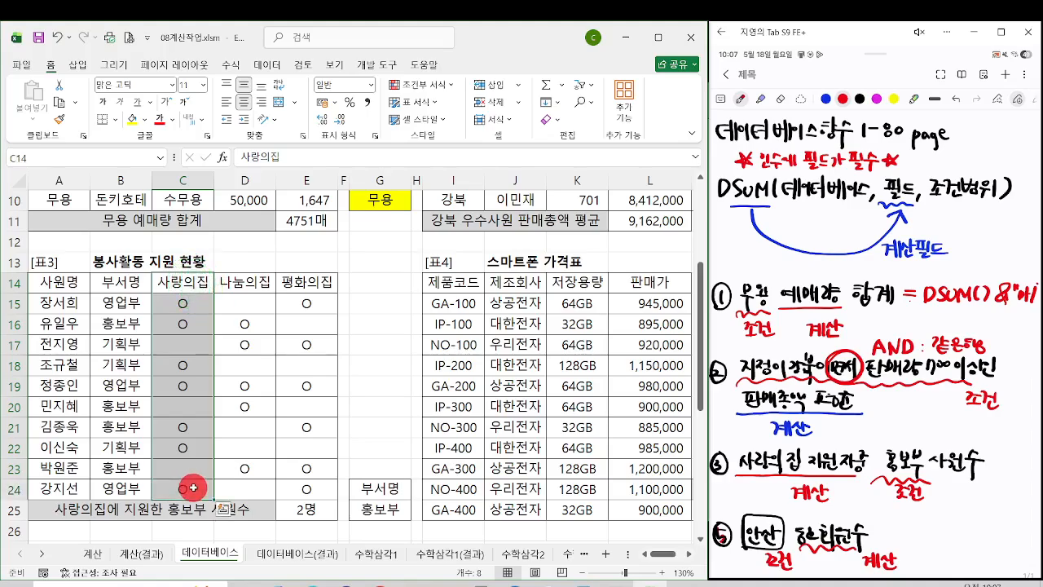
scroll(193, 487, down, 5)
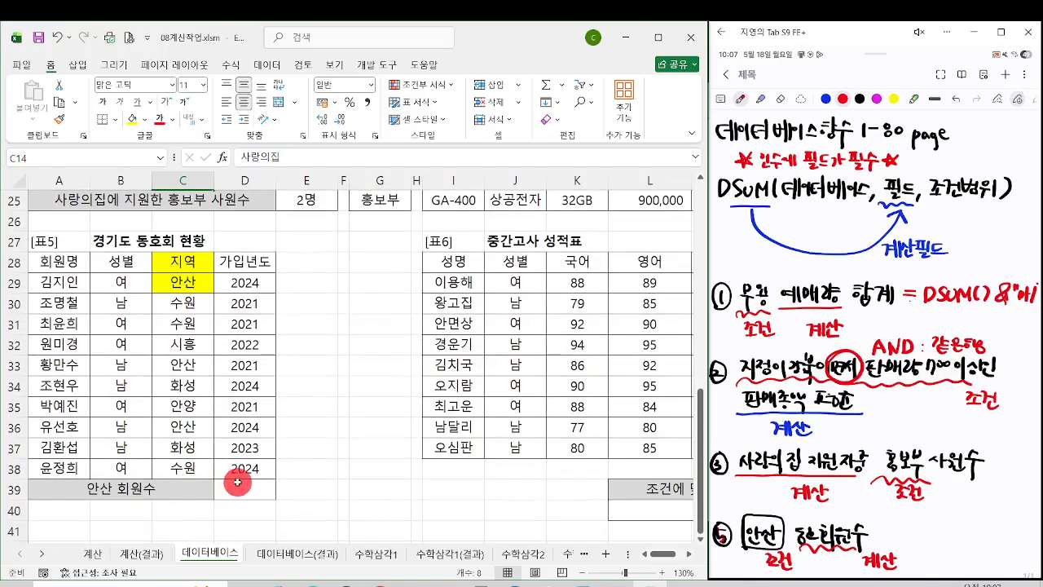
Step: Start a DCOUNT function in the 안산 회원수 cell D39 with A28:D38 as its Database argument
click(237, 483)
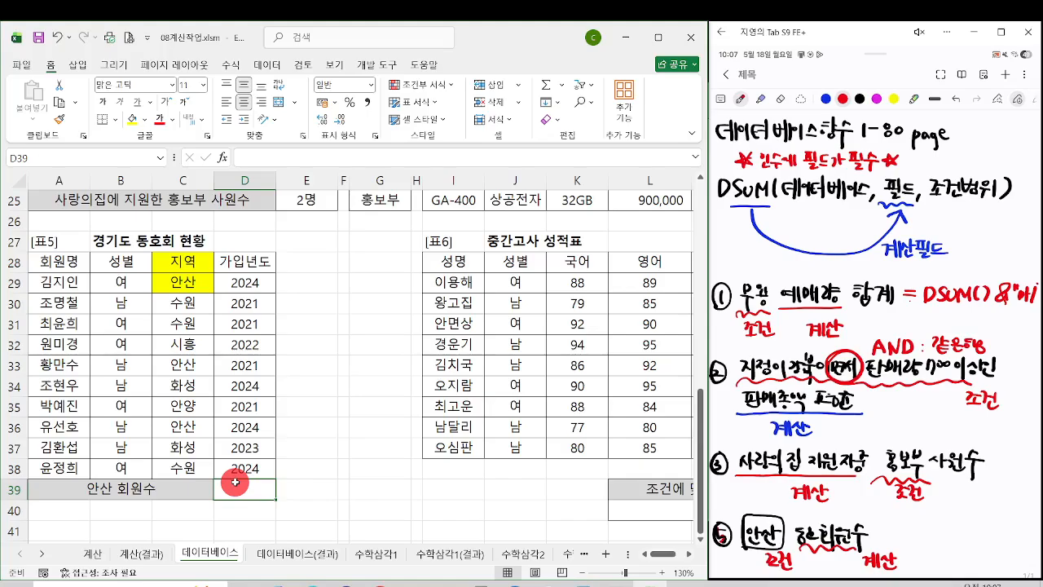
text(=dc)
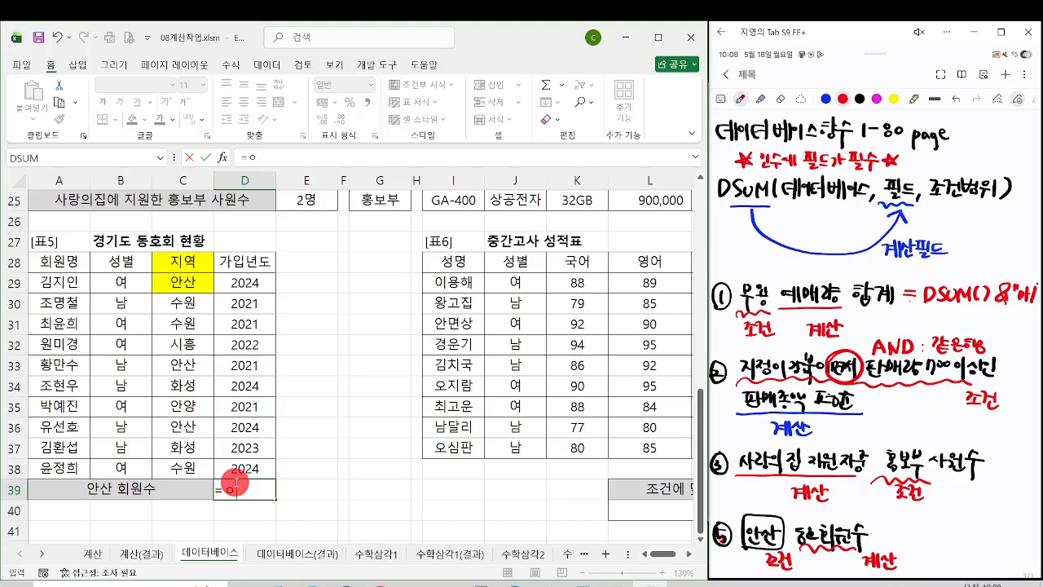
key(Tab)
key(ctrl+a)
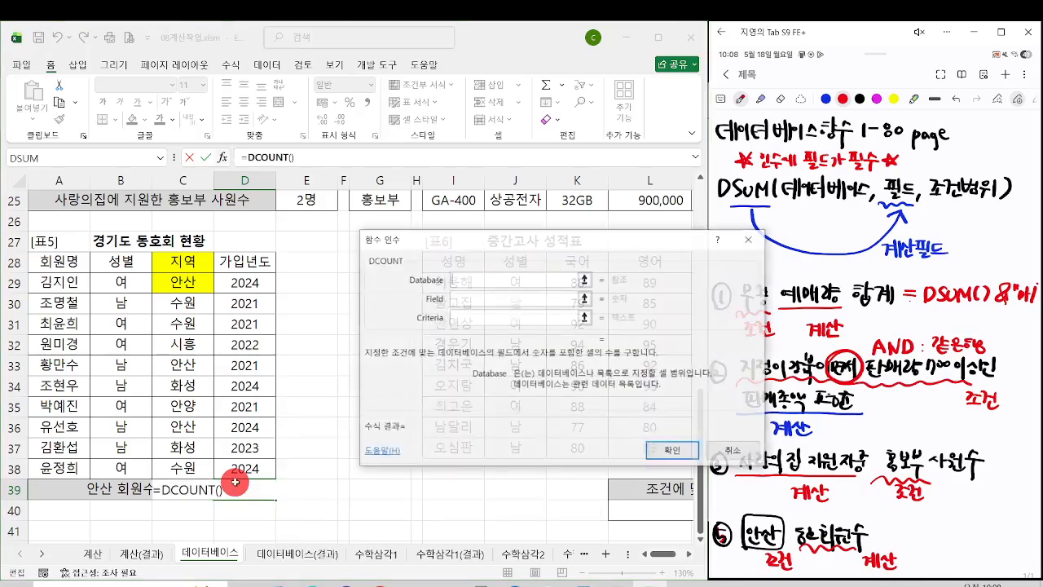
drag(73, 250, 254, 466)
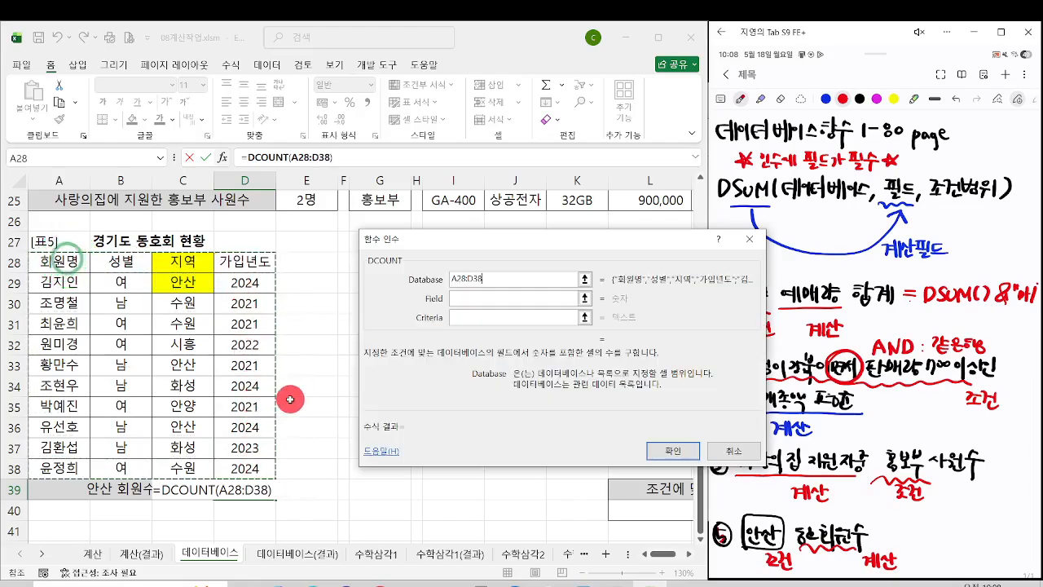
key(Tab)
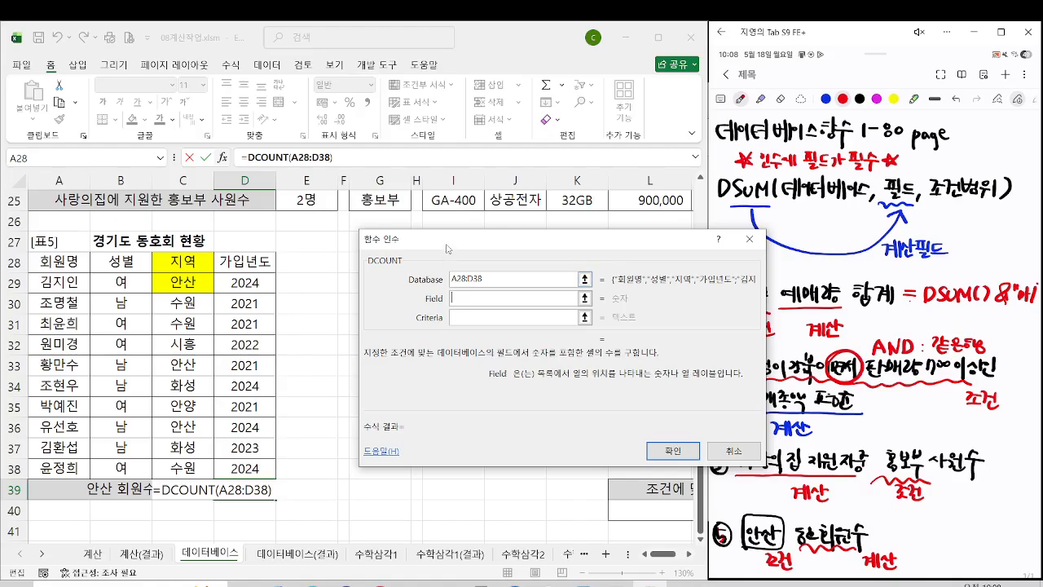
drag(445, 242, 382, 259)
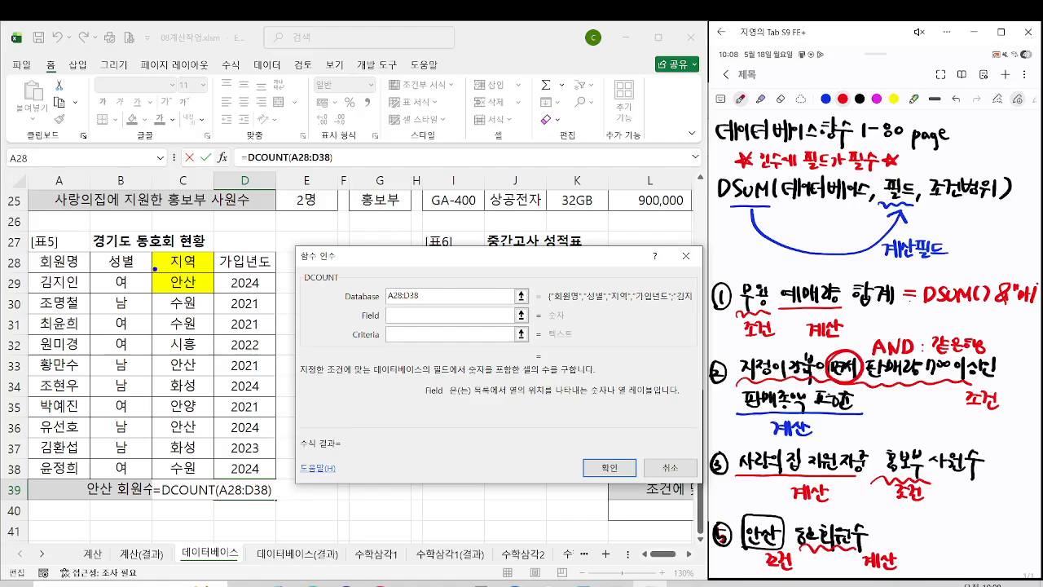
drag(155, 268, 212, 296)
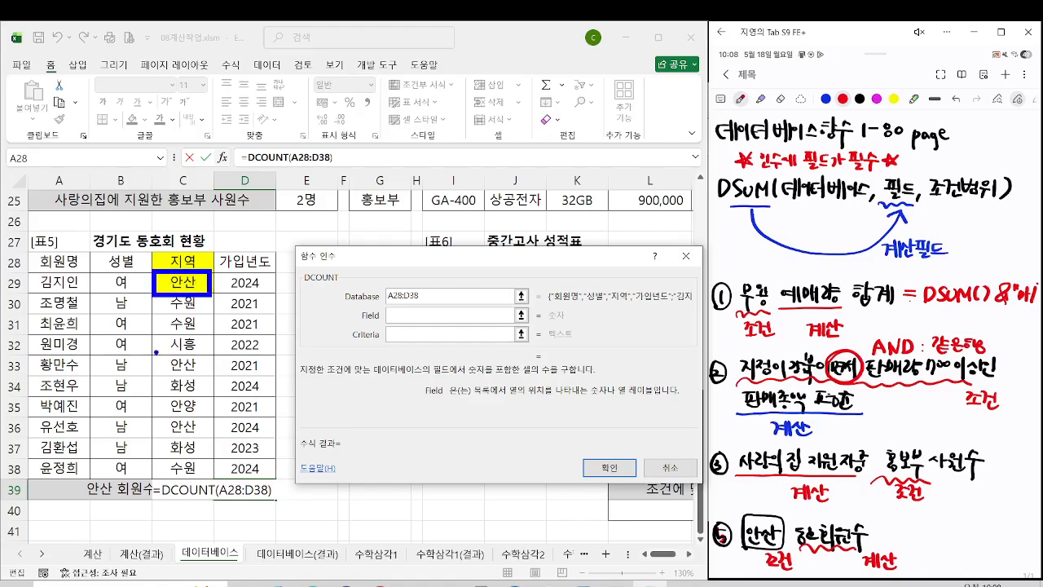
mouse_move(156, 352)
mouse_down()
mouse_move(189, 352)
mouse_move(155, 374)
mouse_move(181, 434)
mouse_move(155, 410)
mouse_up()
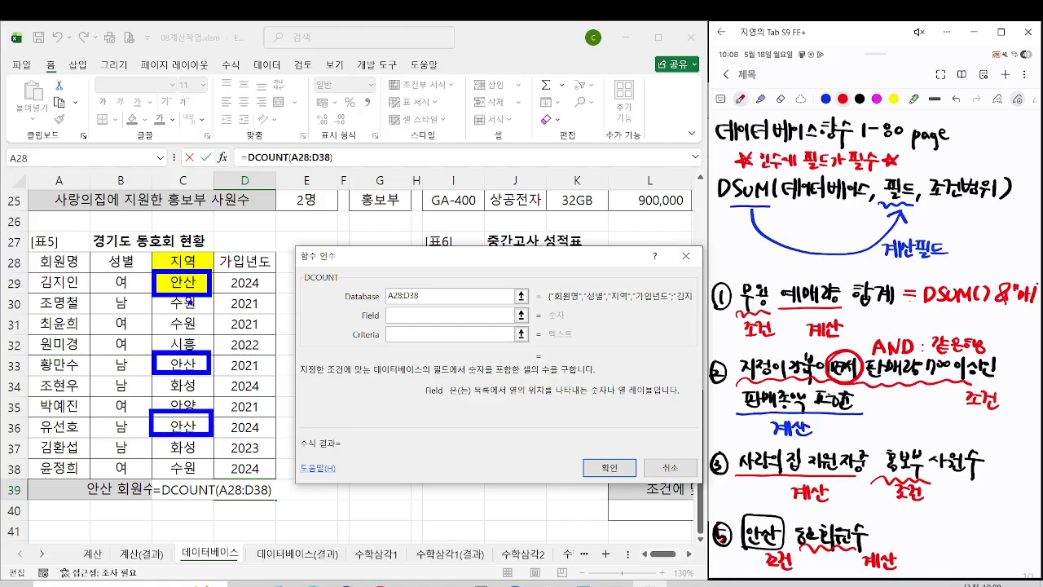
mouse_move(199, 282)
mouse_down()
mouse_move(240, 282)
mouse_move(236, 294)
mouse_up()
mouse_move(212, 365)
mouse_down()
mouse_move(245, 365)
mouse_move(232, 389)
mouse_move(236, 433)
mouse_up()
key(Escape)
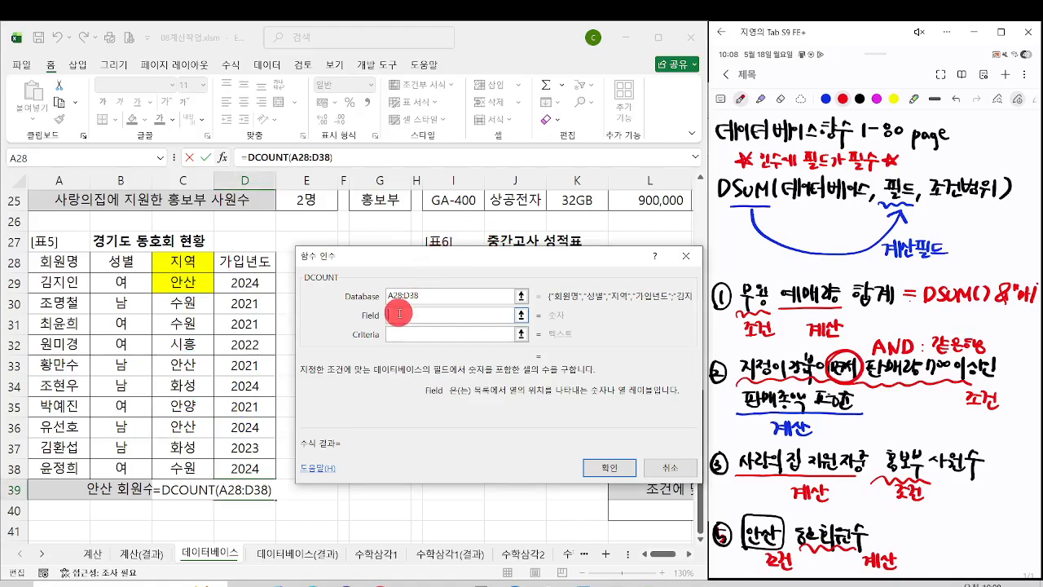
Step: Set the DCOUNT Field argument to D28 and Criteria to C28:C29, and confirm the function
click(399, 311)
click(264, 263)
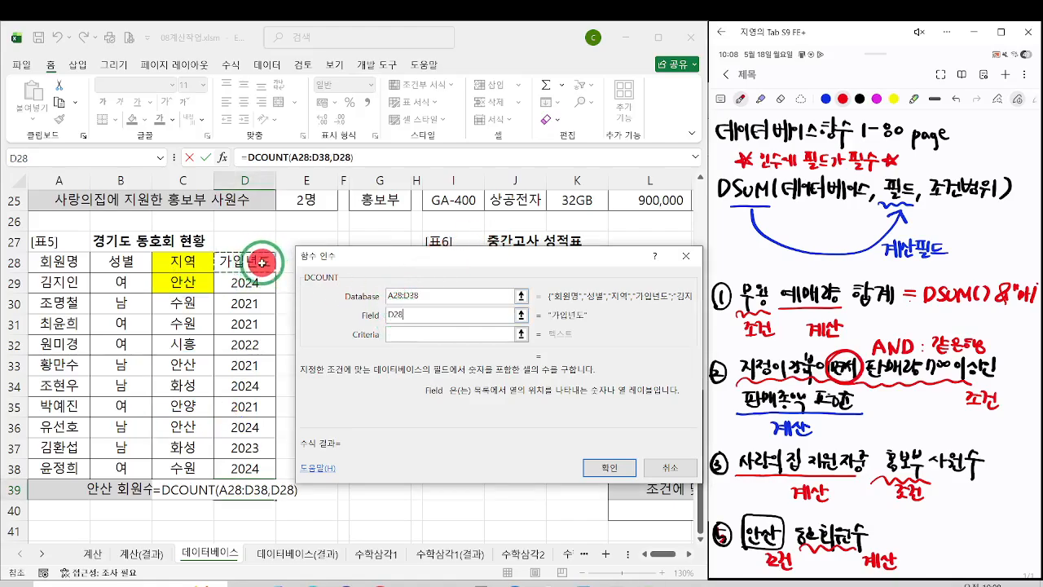
click(392, 332)
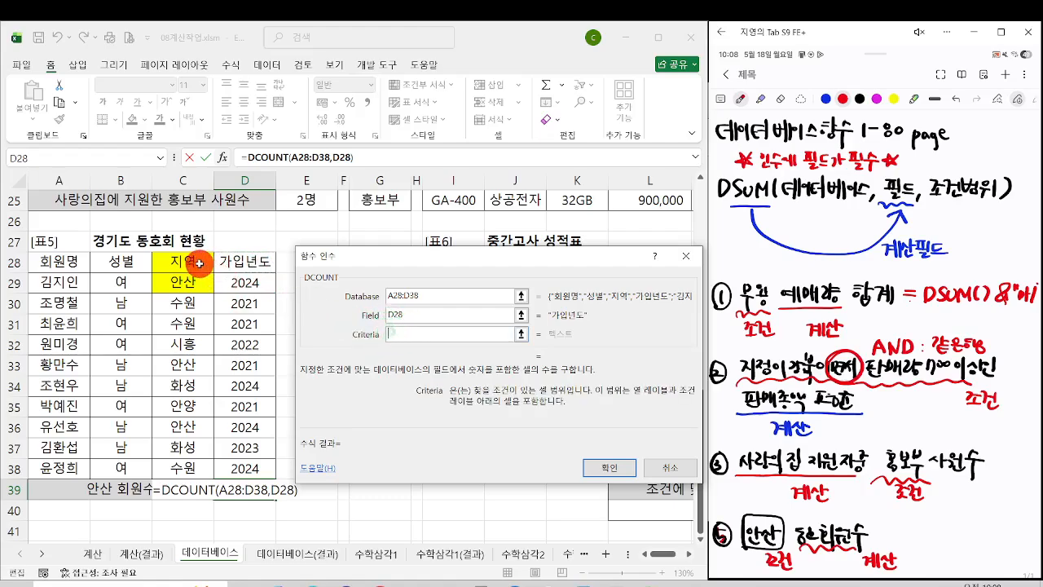
drag(196, 261, 199, 279)
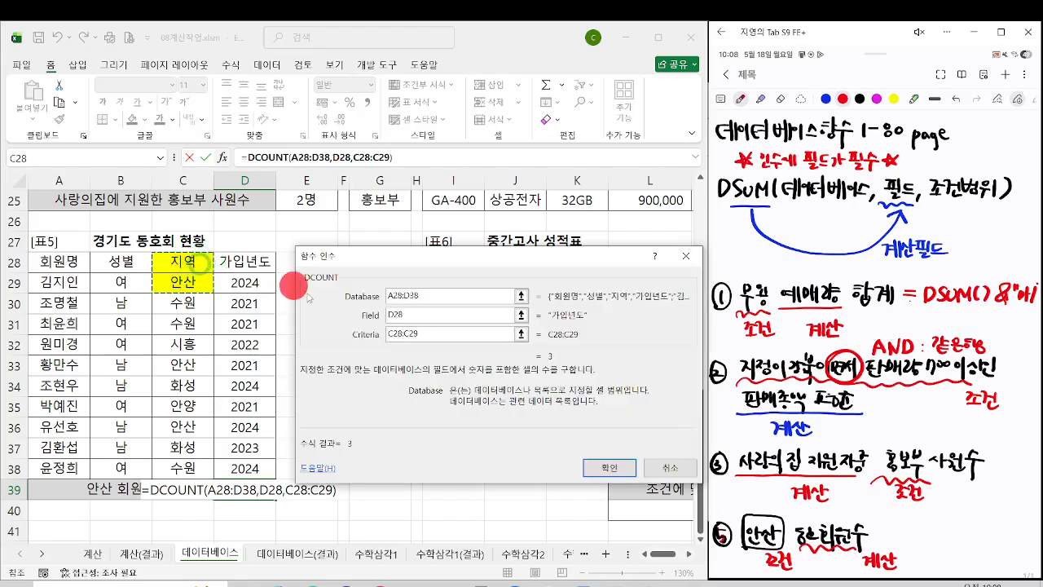
click(591, 467)
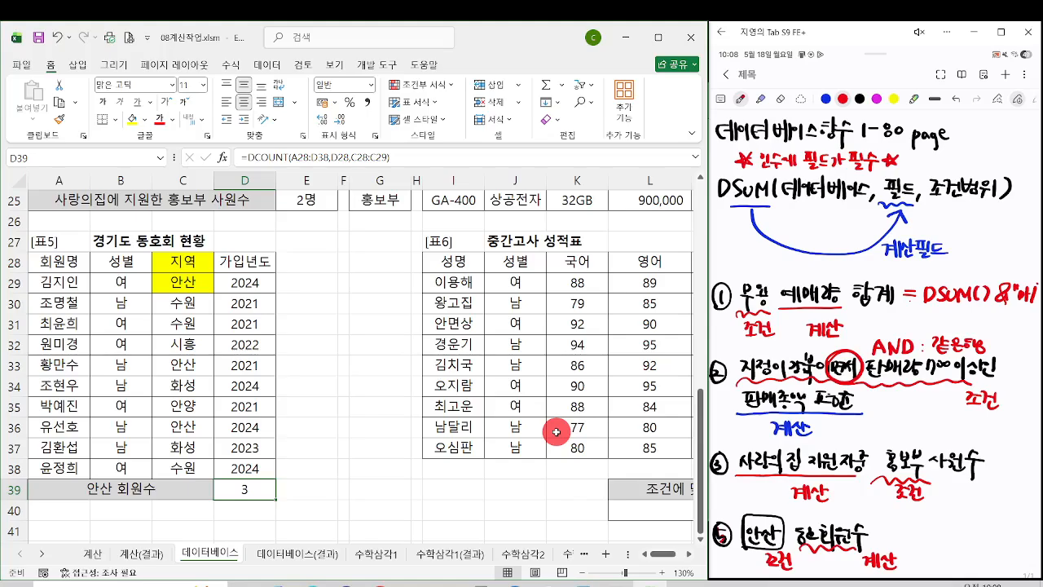
Step: Append &"명" to the DCOUNT formula in D39
key(F2)
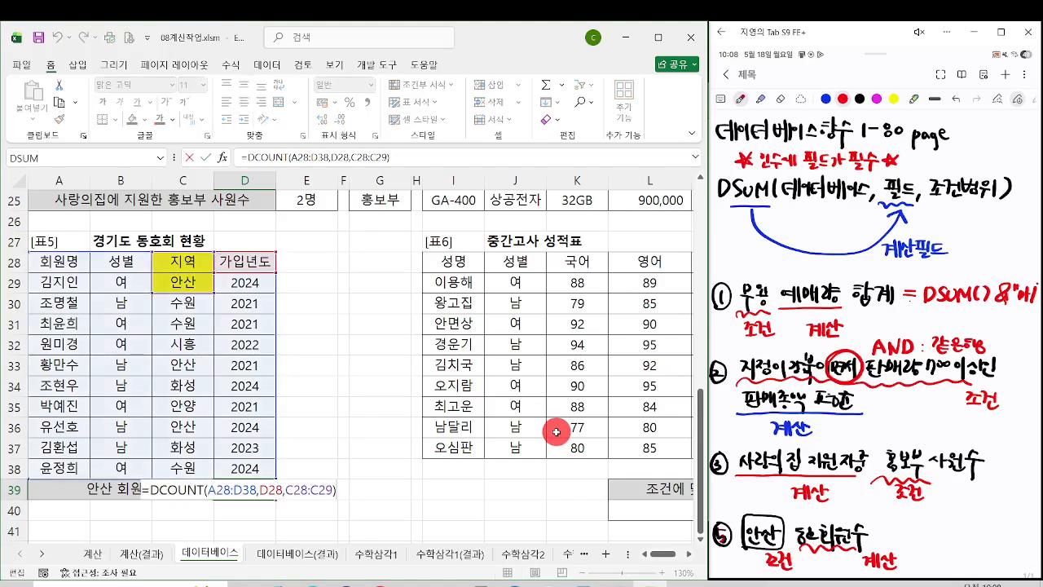
text(&"명)
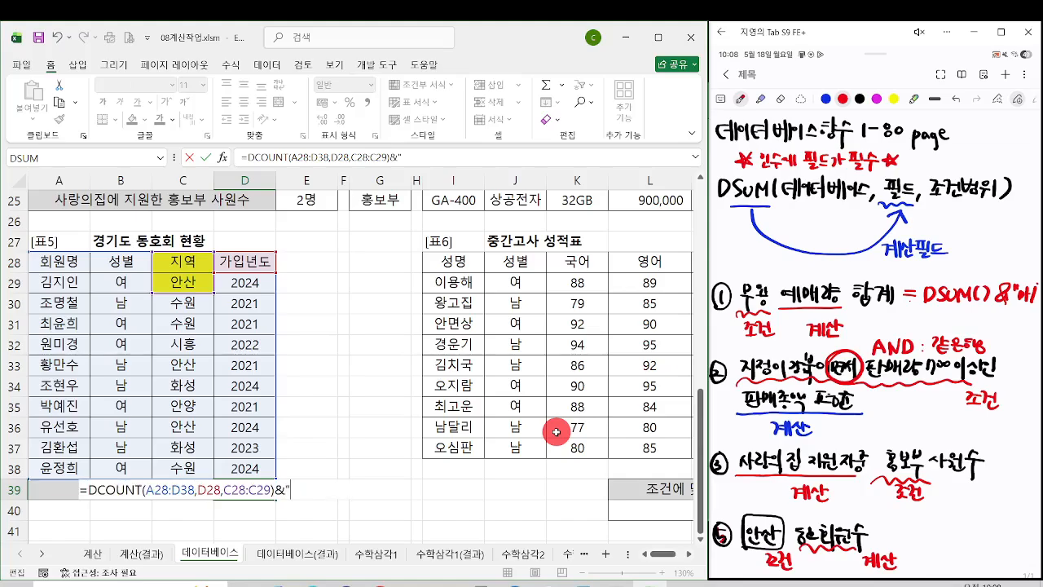
key(Return)
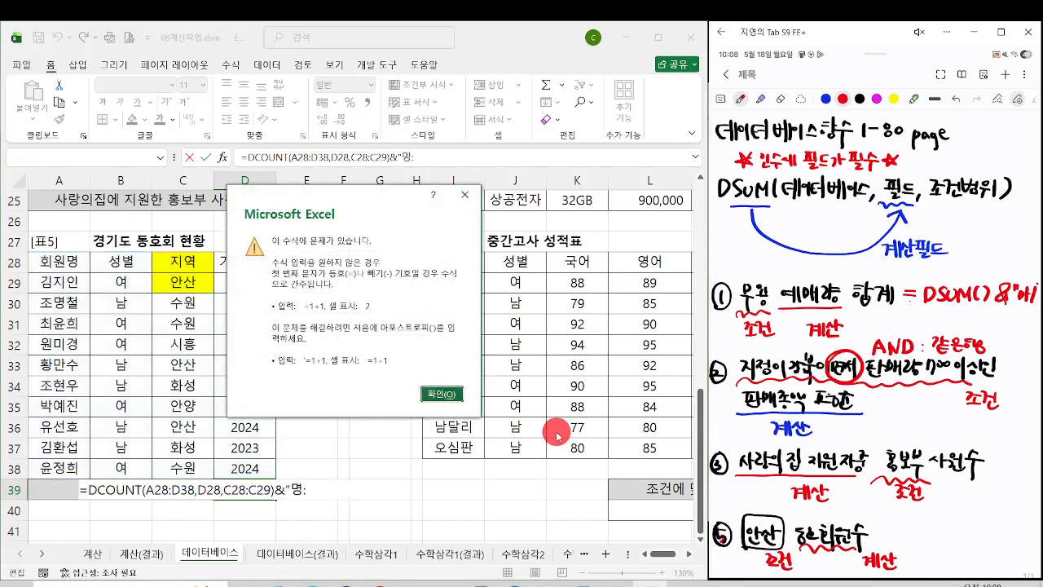
key(Return)
text(")
key(Return)
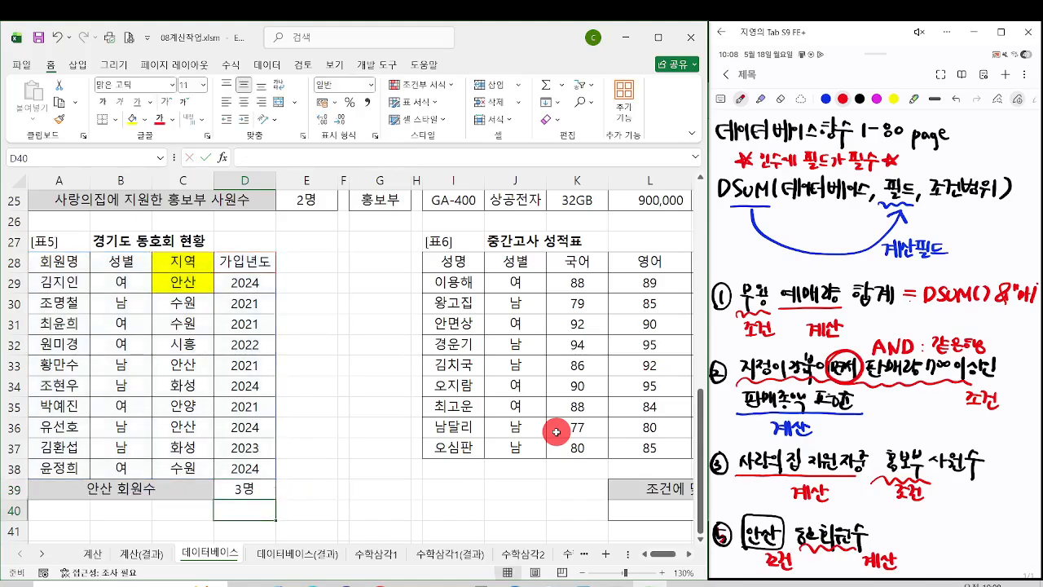
key(Up)
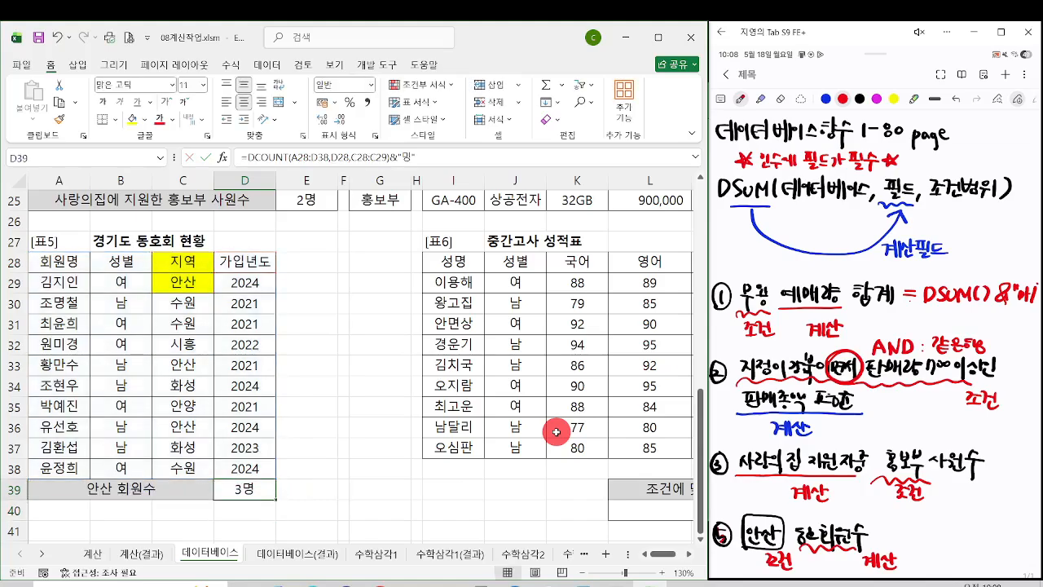
Step: Select the 상공전자 최고-최저가 차이 result cell M25 beside 표4
click(594, 405)
key(Right)
key(Right)
key(Right)
key(Right)
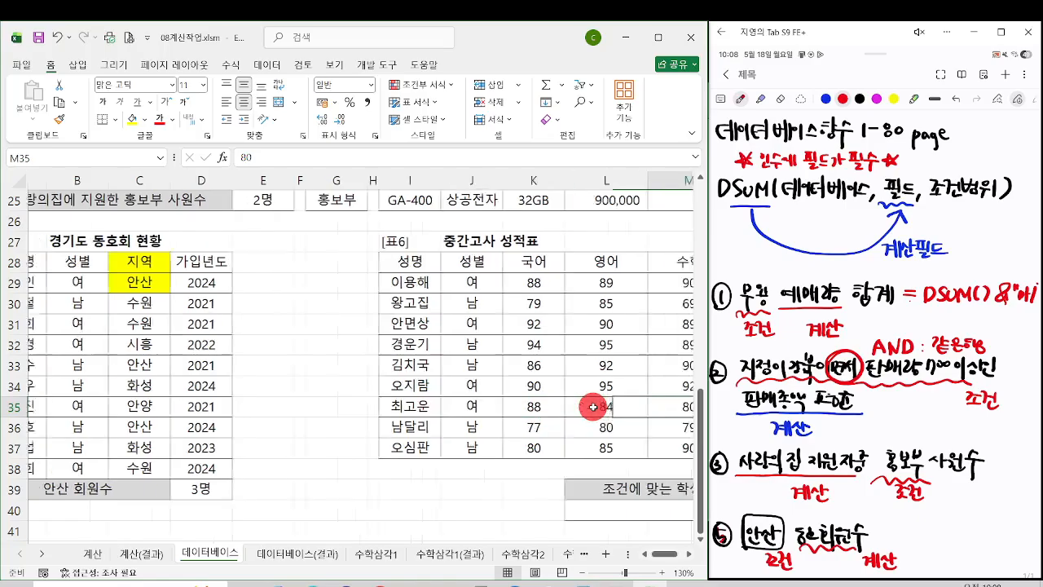
key(Up)
key(Up)
key(Up)
key(Up)
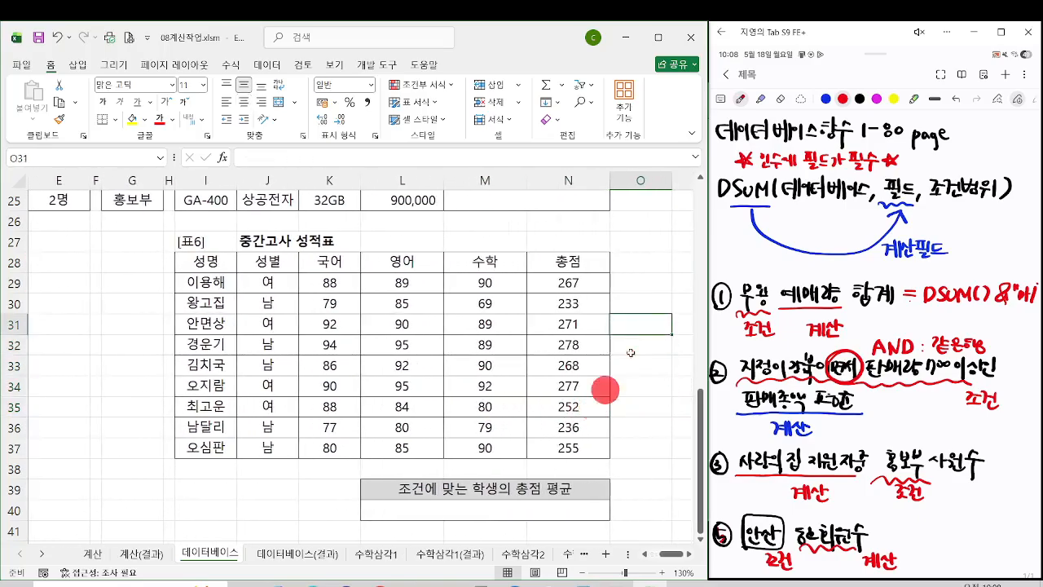
scroll(523, 291, up, 5)
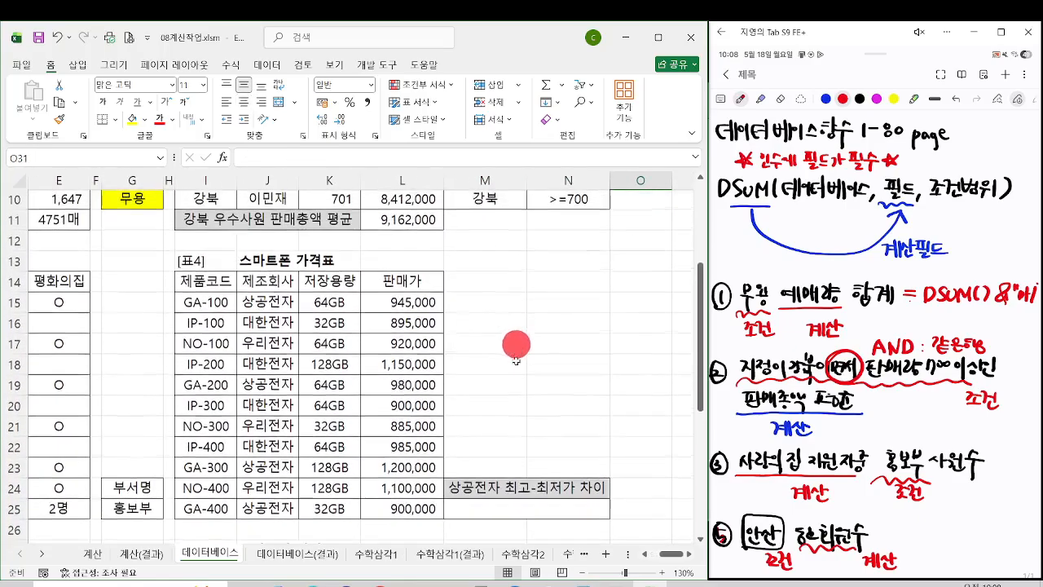
click(505, 510)
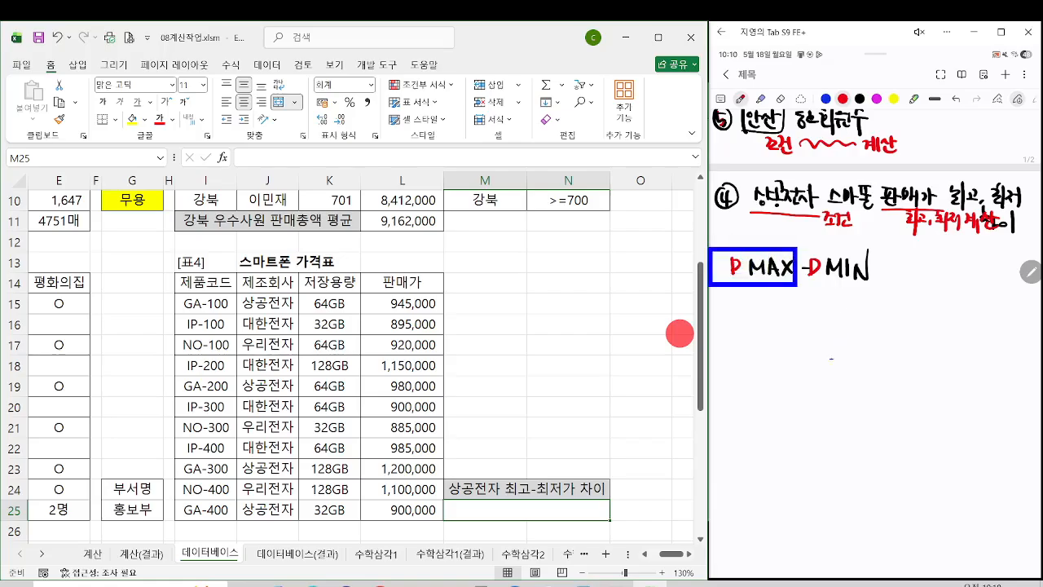
text(=)
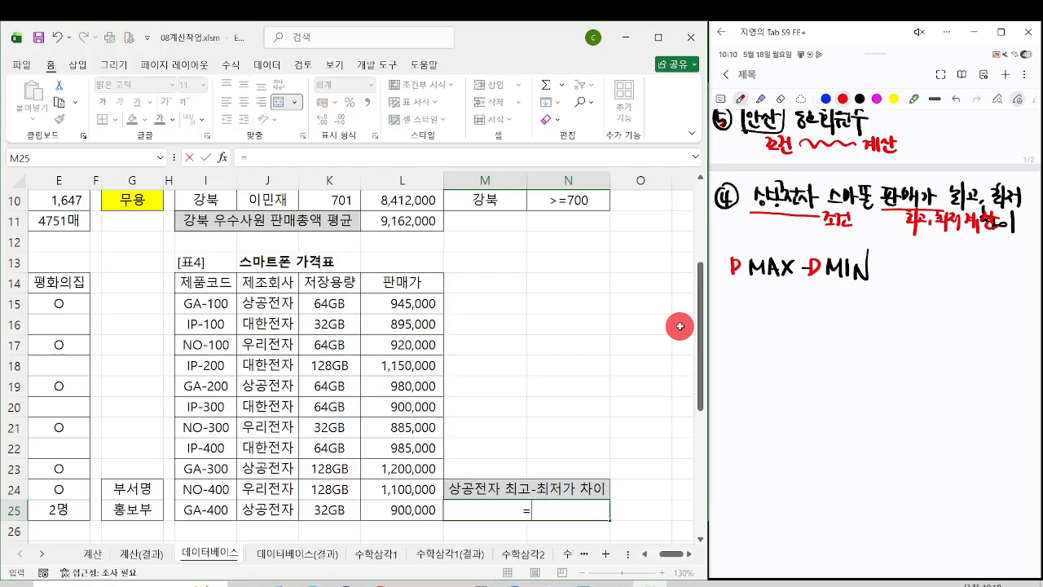
text(ㅇ)
key(BackSpace)
key(Hangul)
text(dm)
key(Escape)
key(Escape)
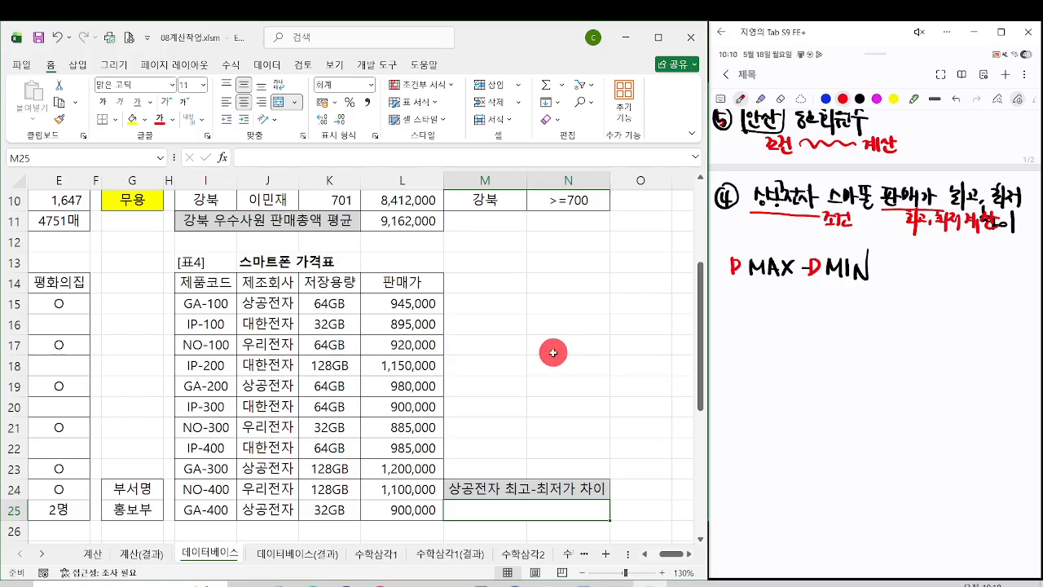
Step: Fill the 제조회사 header and 상공전자 cell J14:J15 in 표4 with yellow
click(268, 282)
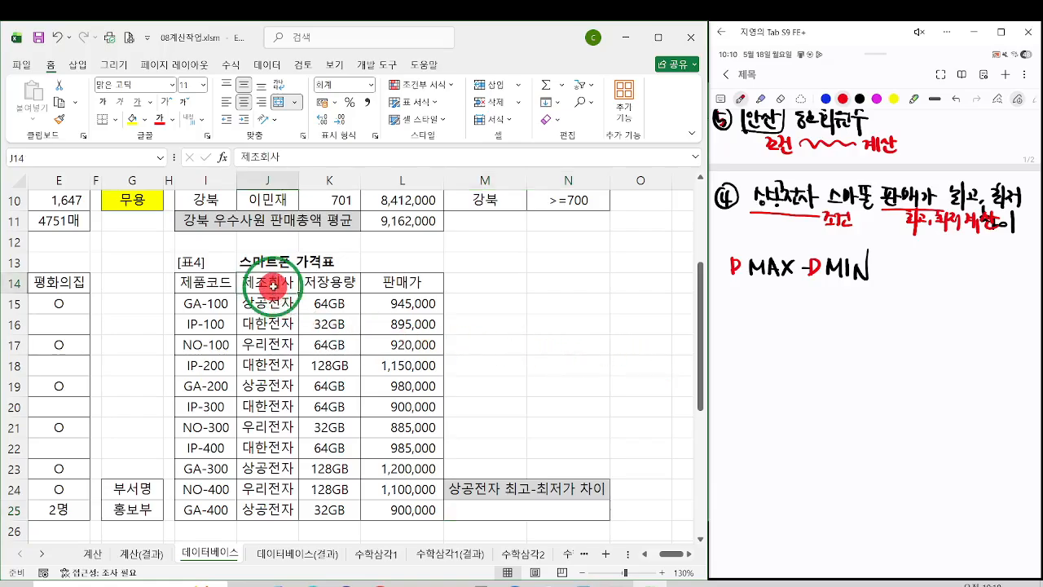
click(270, 298)
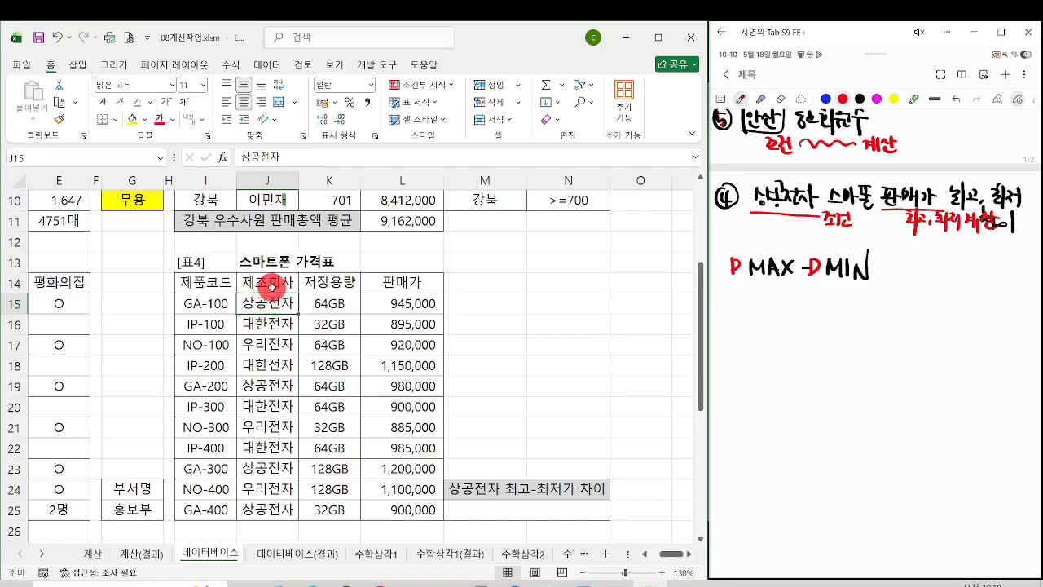
drag(271, 282, 269, 303)
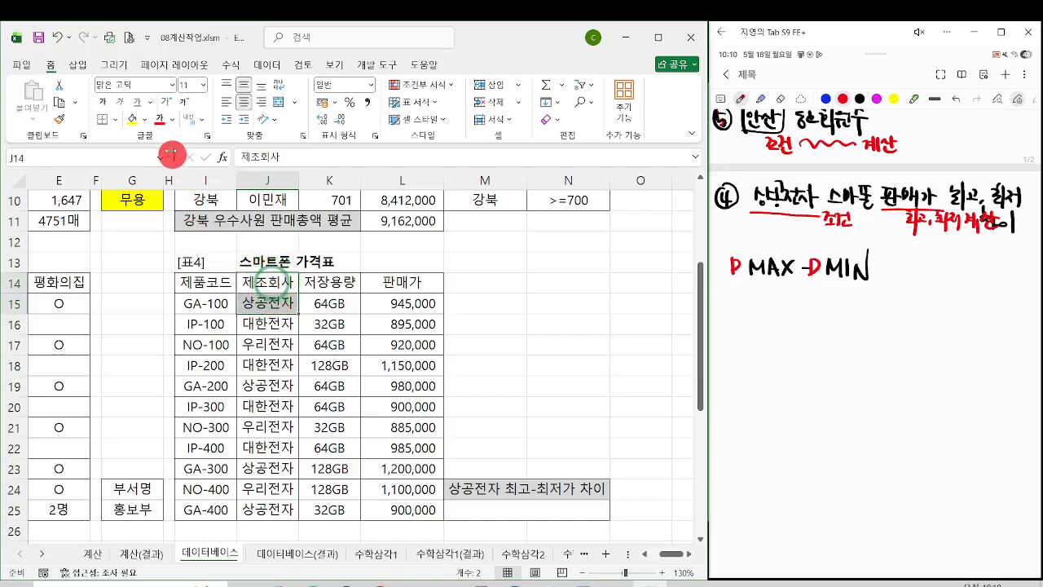
click(130, 126)
Step: Start a DMAX function in M25 and set its Database argument to the 표4 range I14:L25
click(576, 509)
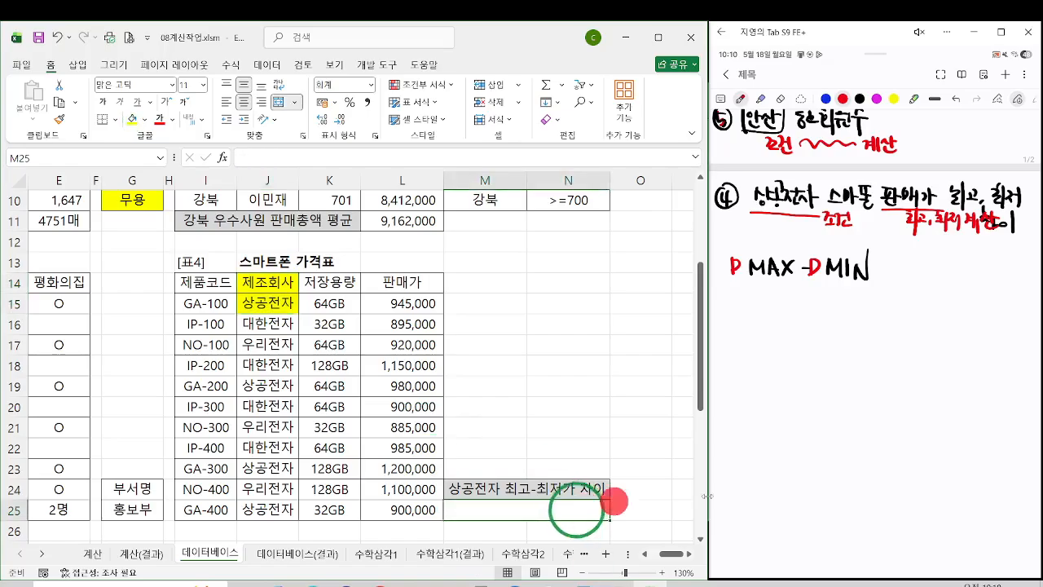
text(=dmax)
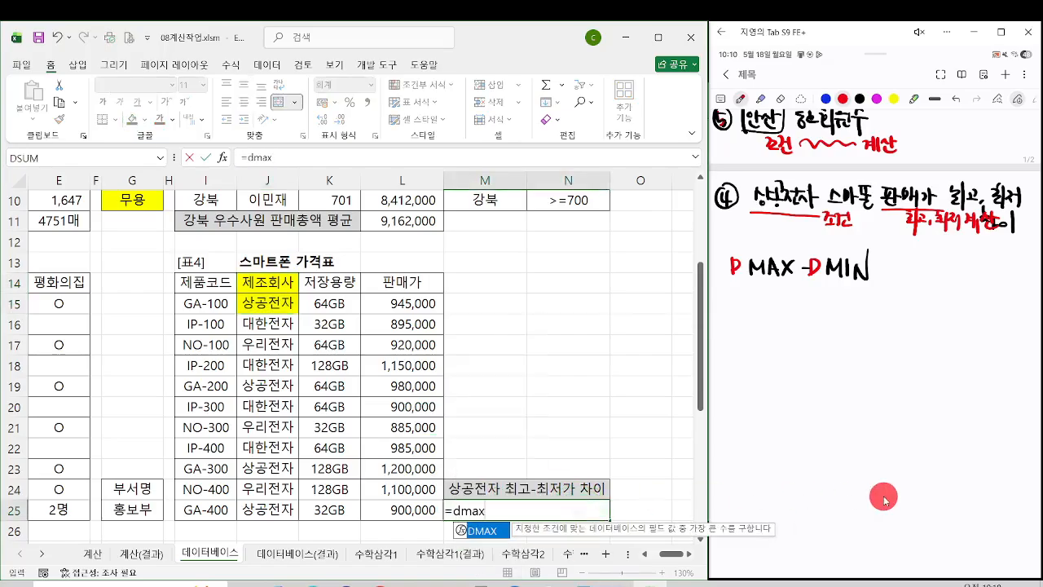
key(Tab)
key(ctrl+a)
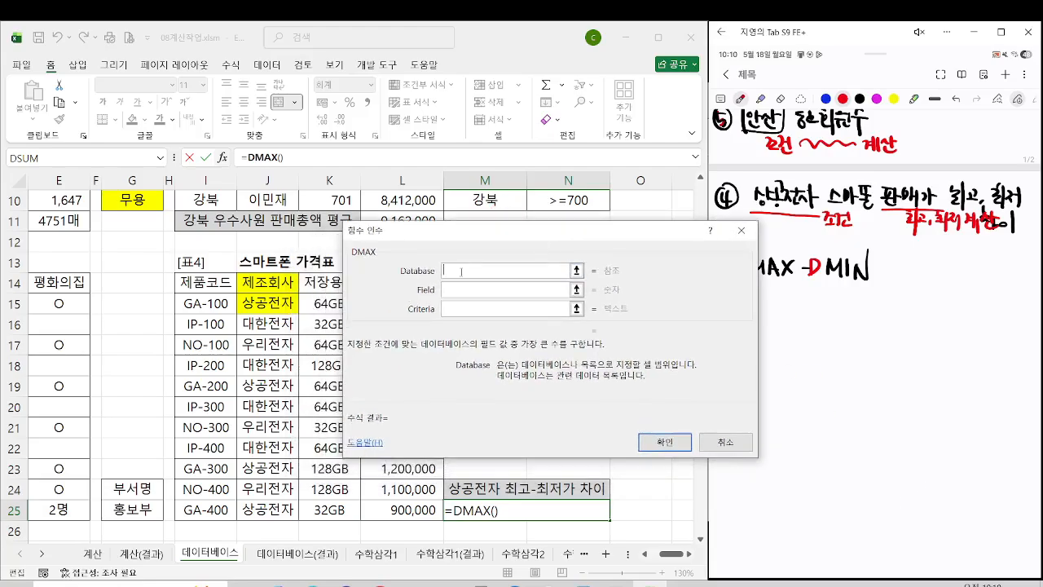
drag(217, 281, 407, 510)
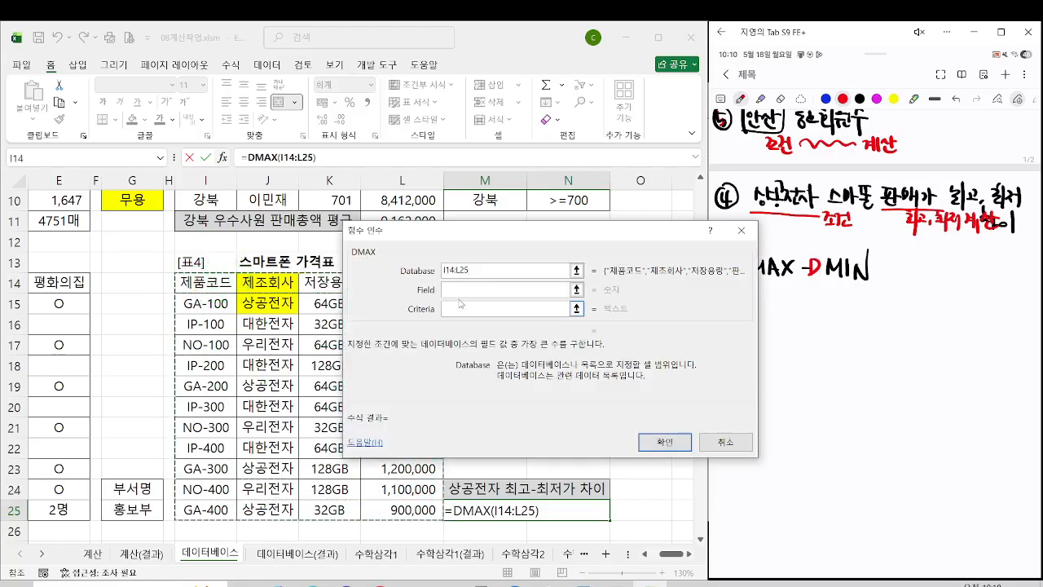
Step: Set the DMAX Field argument to the 판매가 header L14 and Criteria to J14:J15, and confirm the function
key(Tab)
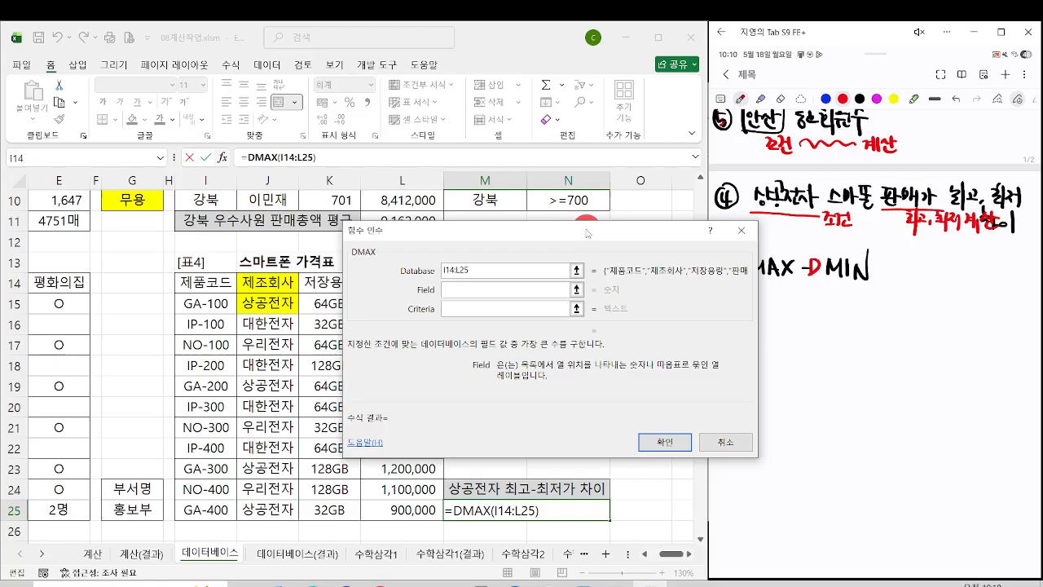
drag(450, 230, 585, 233)
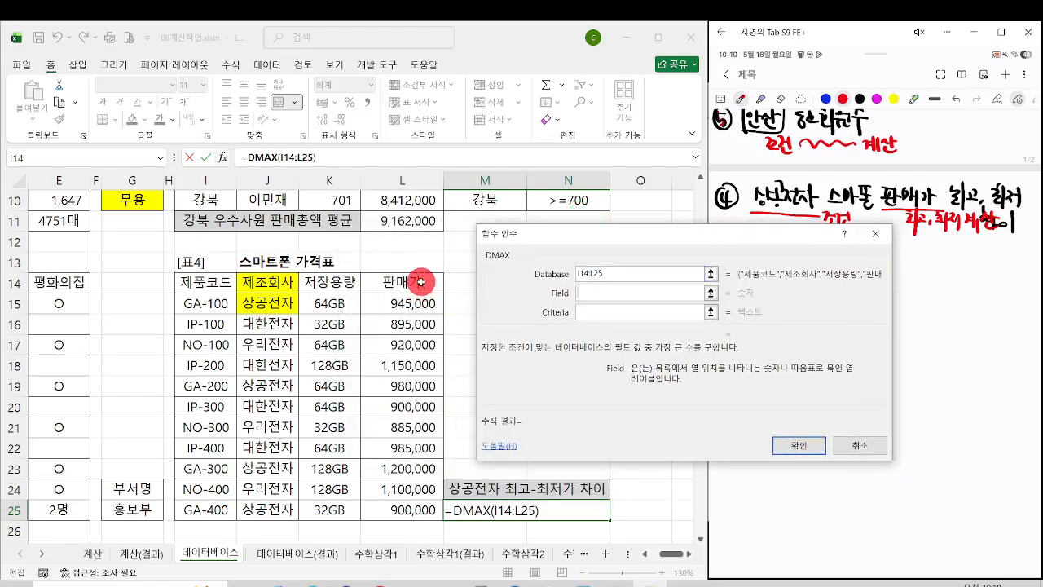
click(411, 282)
click(581, 313)
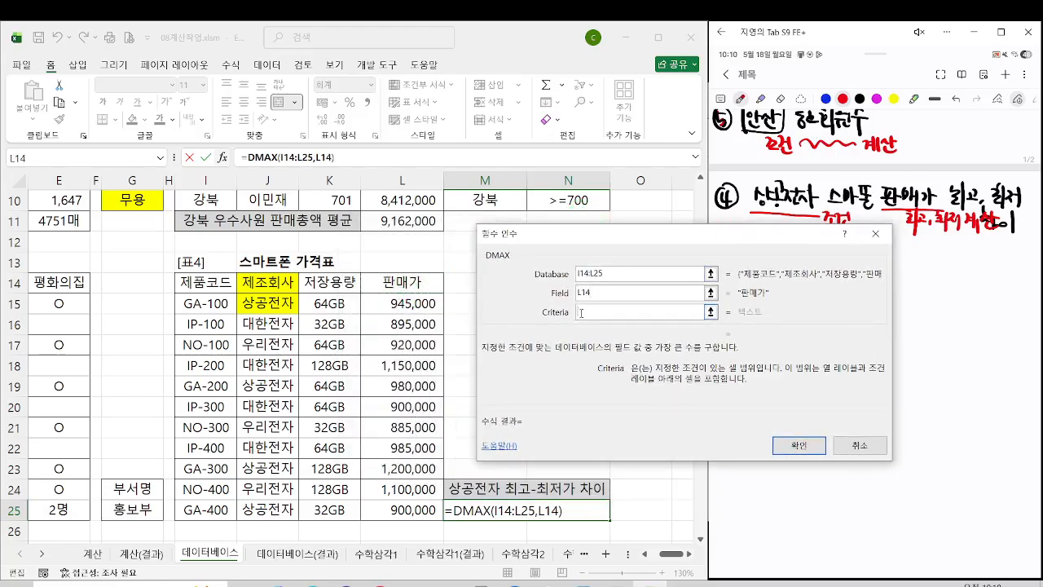
click(251, 287)
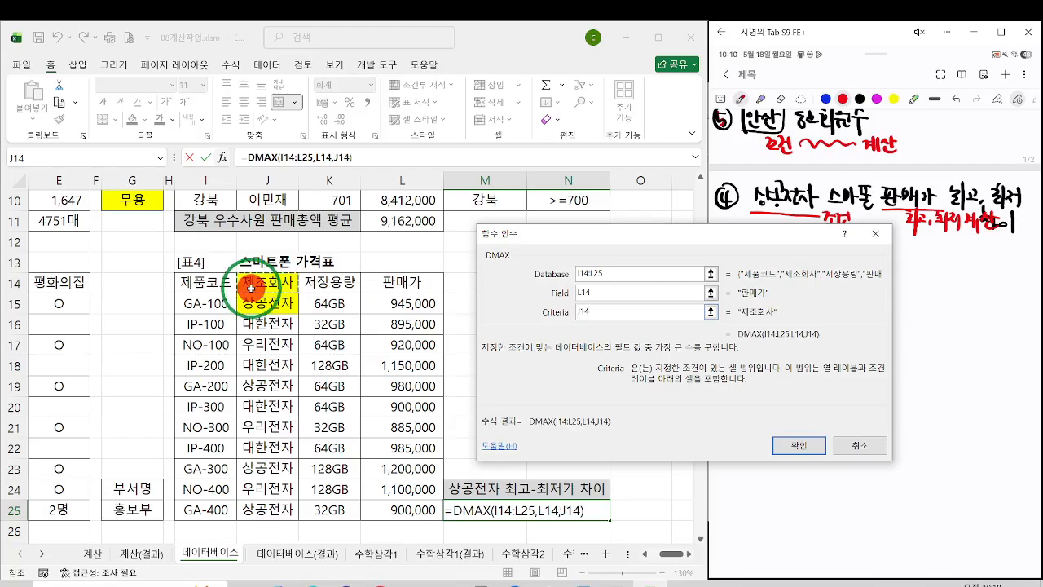
drag(251, 287, 250, 302)
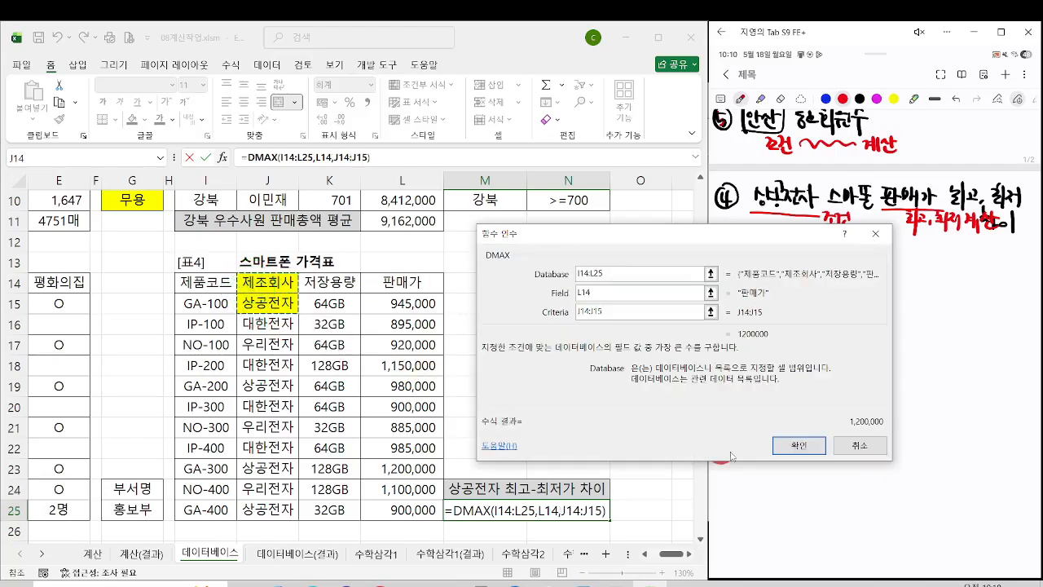
click(797, 445)
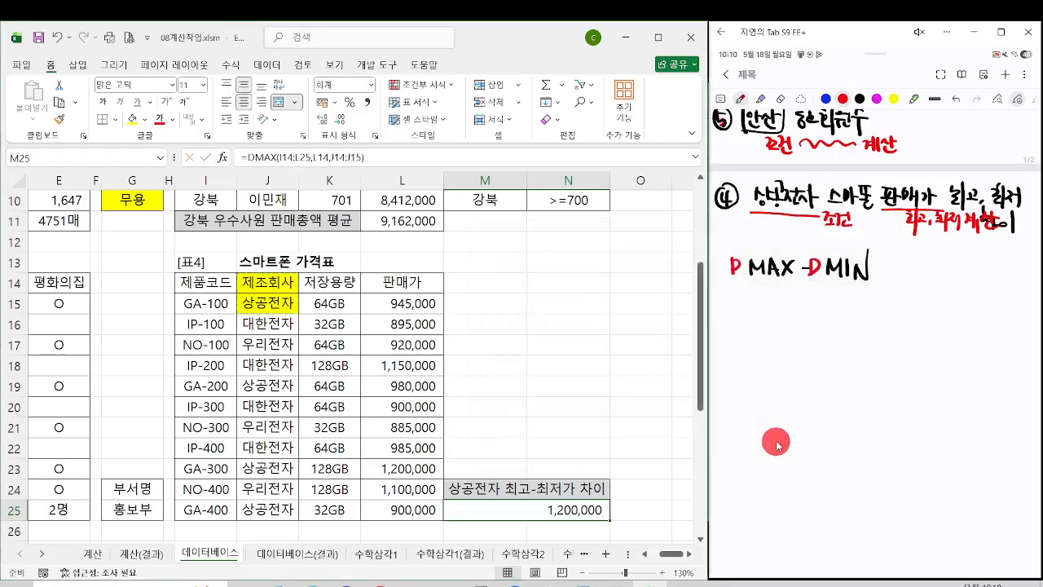
click(214, 303)
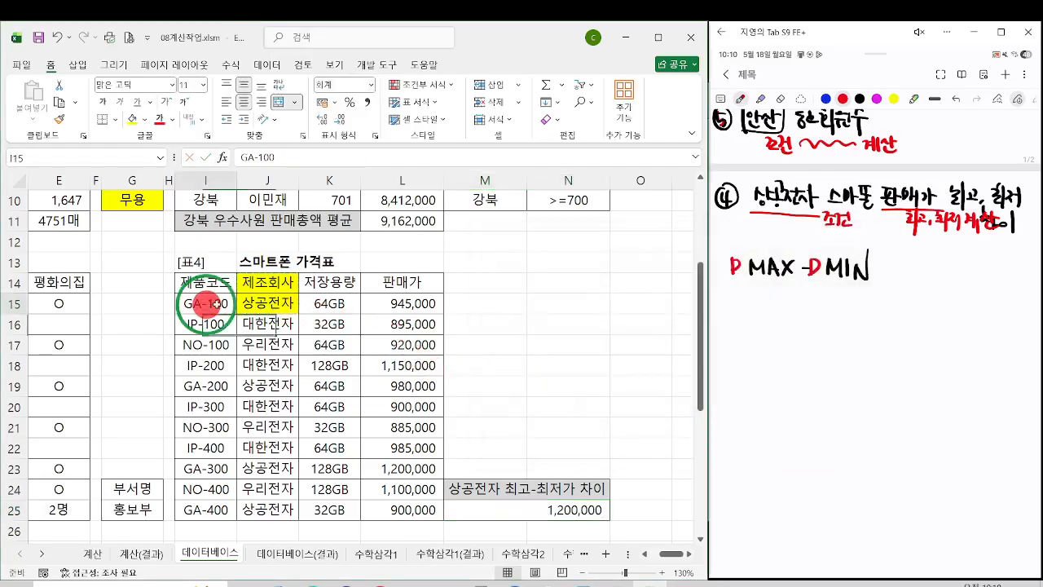
drag(214, 303, 413, 303)
drag(206, 385, 396, 385)
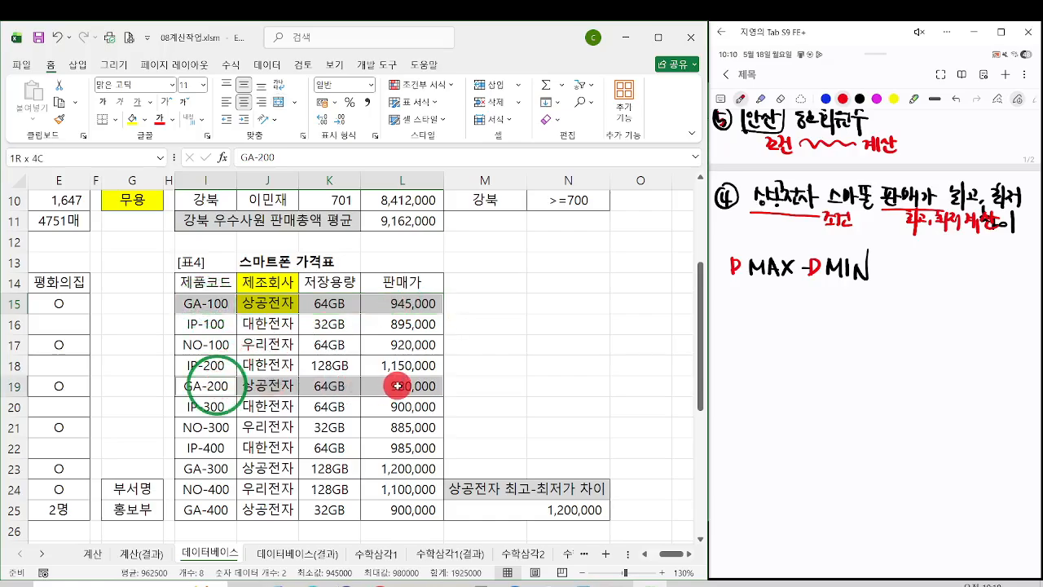
Step: Fill the 상공전자 판매가 cells L15, L19, L23 and L25 in 표4 with green
click(398, 305)
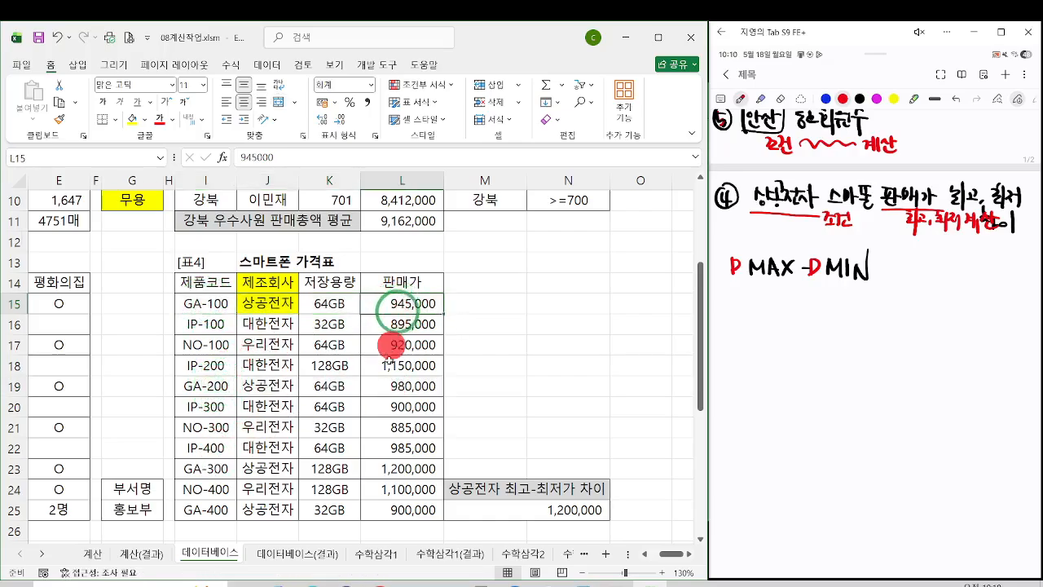
ctrl+click(393, 384)
ctrl+click(397, 468)
ctrl+click(404, 505)
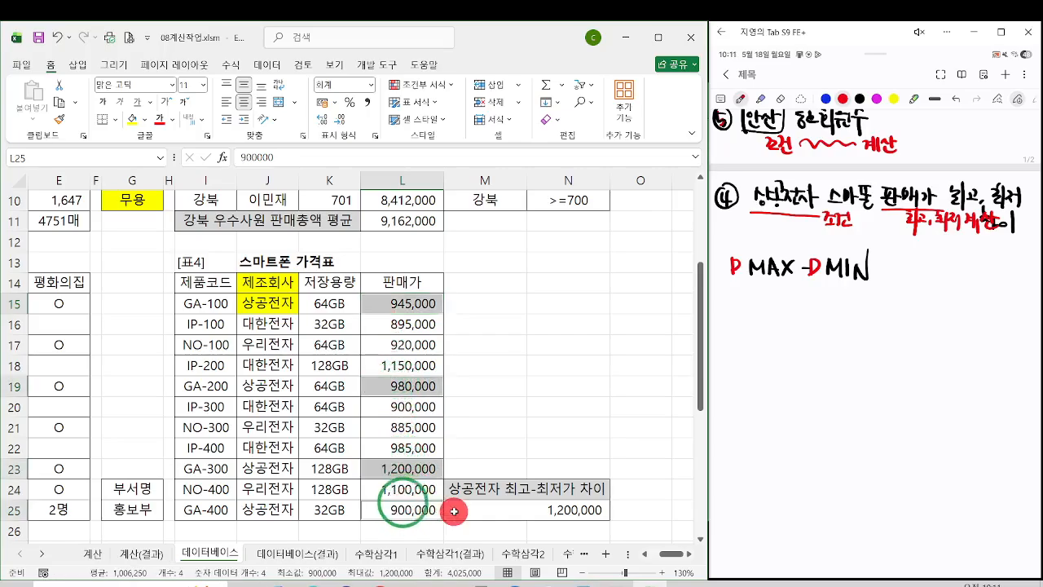
click(144, 119)
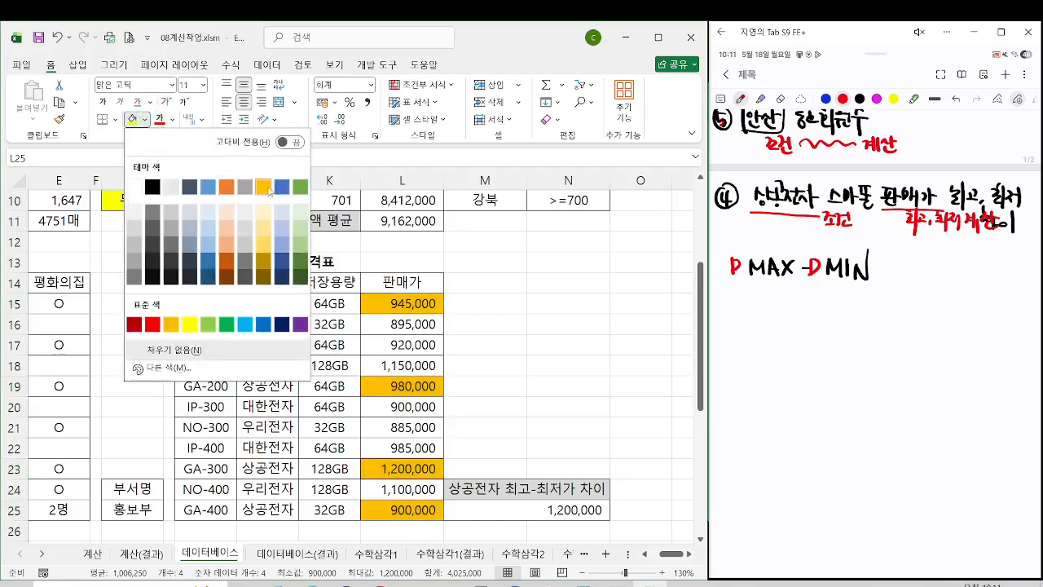
click(298, 187)
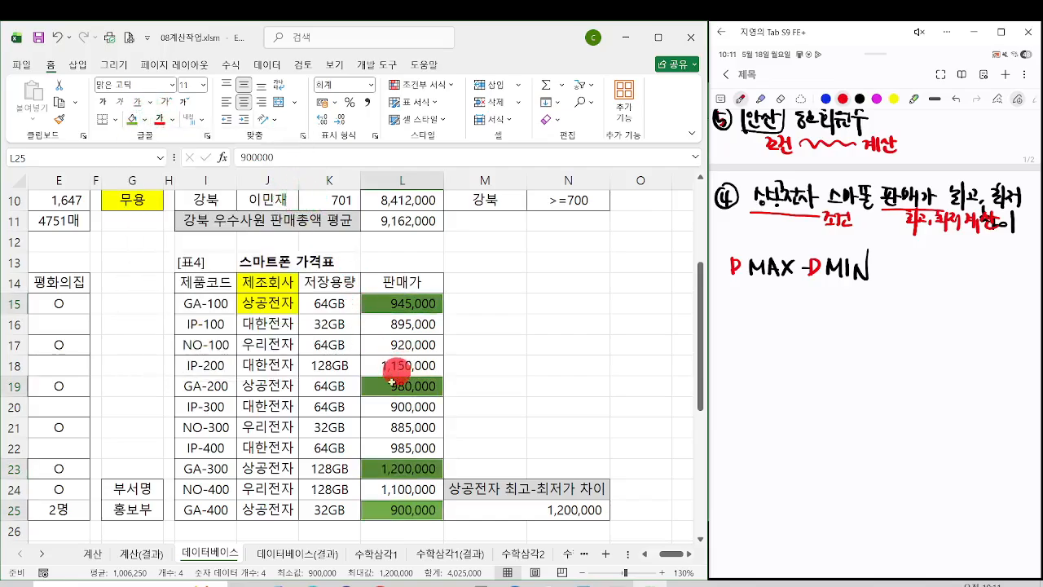
Step: Annotate the highest and lowest 상공전자 prices, a subtraction of 900000 beside M25, and the key terms in the handwritten notes
key(ctrl+2)
drag(351, 450, 459, 488)
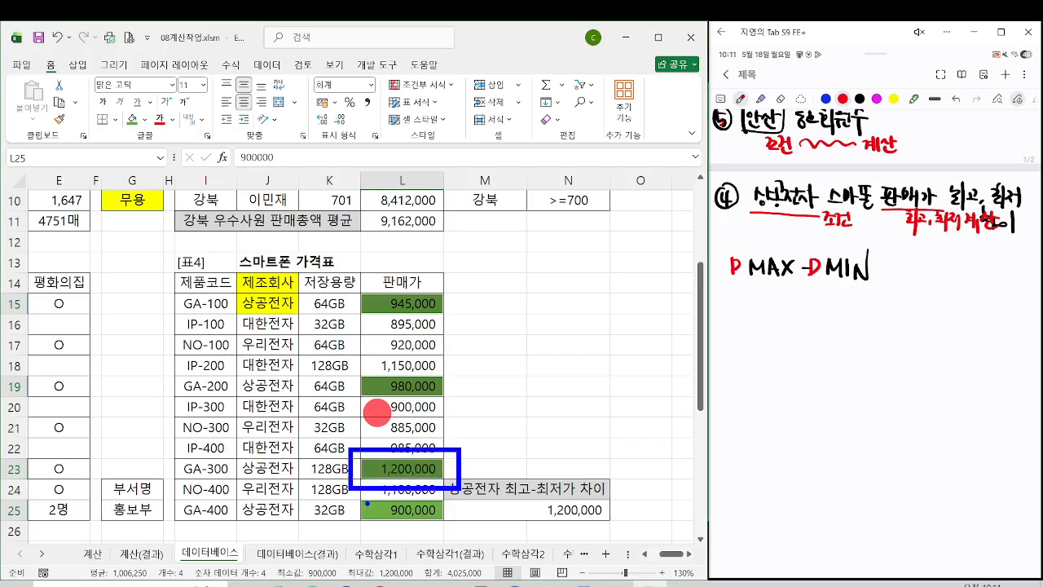
mouse_move(344, 496)
mouse_down()
mouse_move(424, 522)
mouse_move(469, 507)
mouse_up()
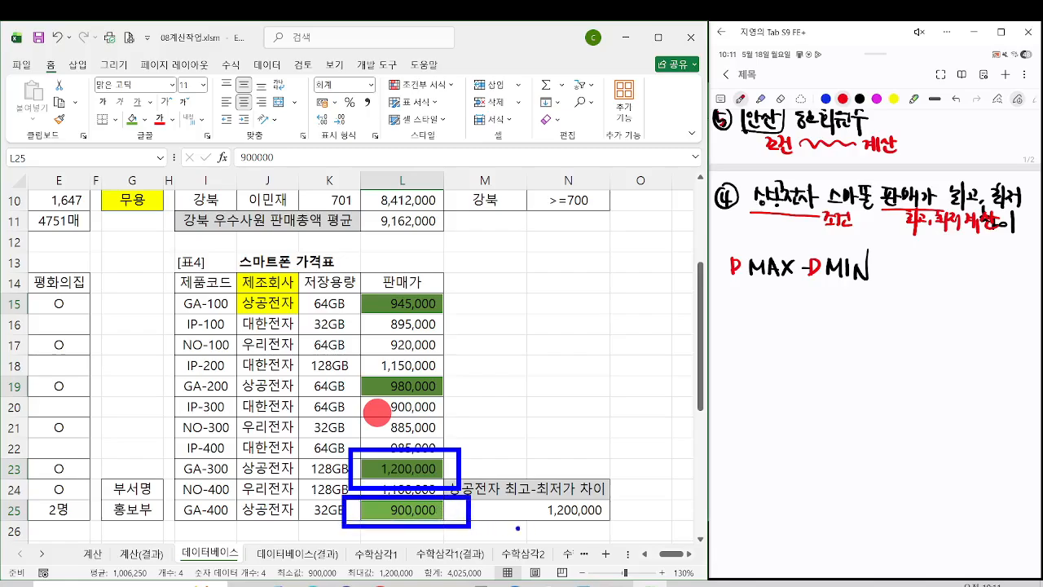
drag(539, 528, 612, 525)
drag(679, 501, 688, 515)
mouse_move(756, 495)
mouse_down()
mouse_move(754, 518)
mouse_move(804, 500)
mouse_move(856, 499)
mouse_up()
mouse_move(878, 499)
mouse_down()
mouse_move(903, 502)
mouse_move(891, 501)
mouse_up()
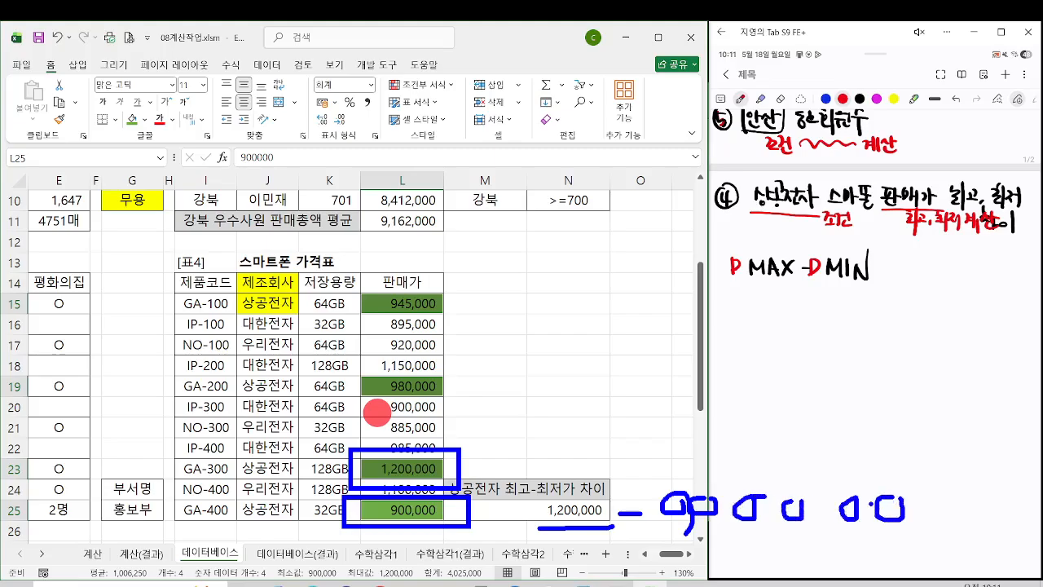
key(Escape)
click(489, 507)
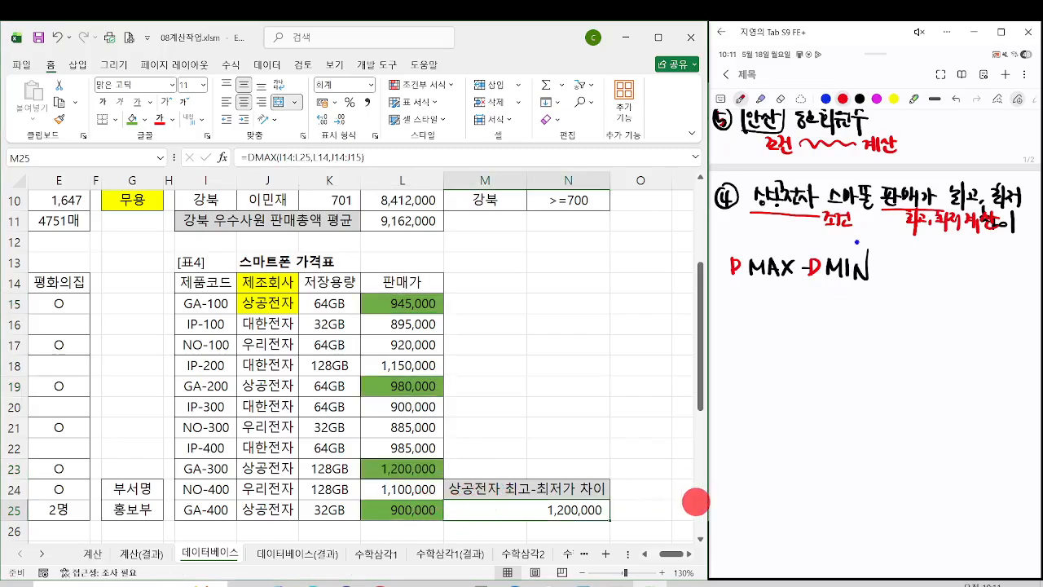
drag(847, 230, 757, 174)
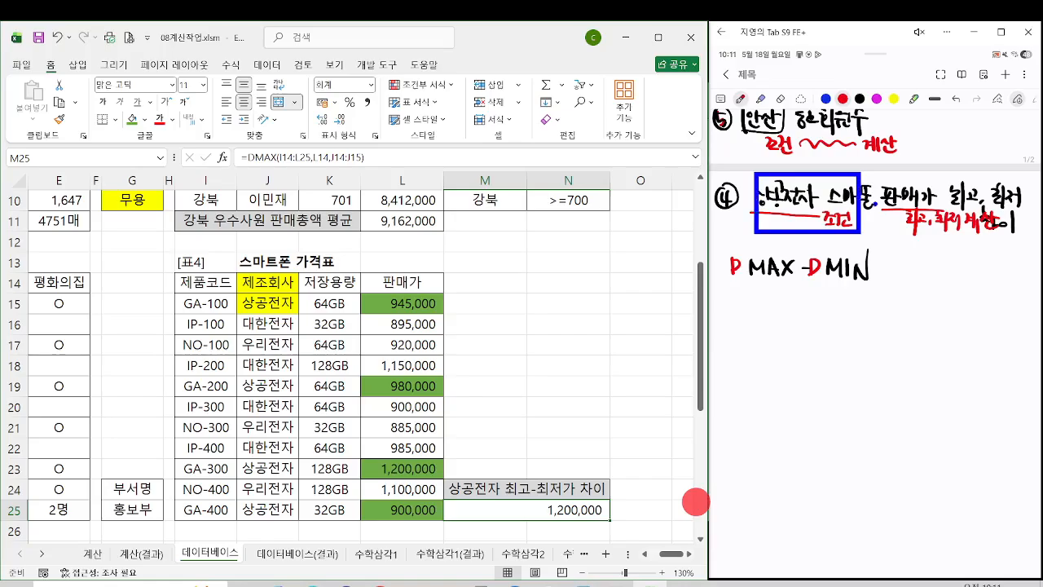
mouse_move(890, 209)
mouse_down()
mouse_move(940, 209)
mouse_move(967, 238)
mouse_move(1010, 238)
mouse_up()
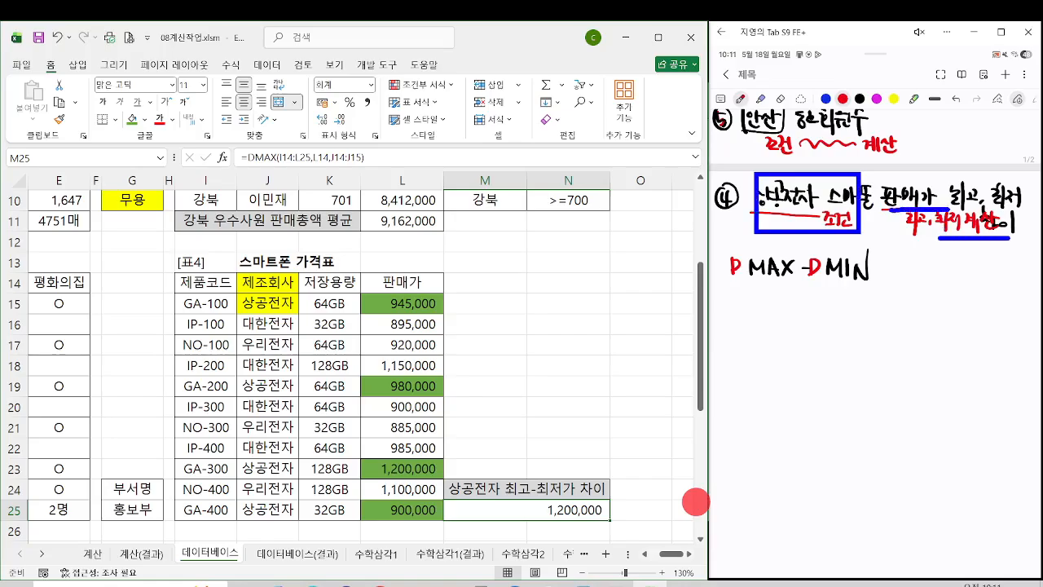
Step: Append a minus sign and a copy of DMAX(I14:L25,L14,J14:J15) to the formula in M25
click(552, 512)
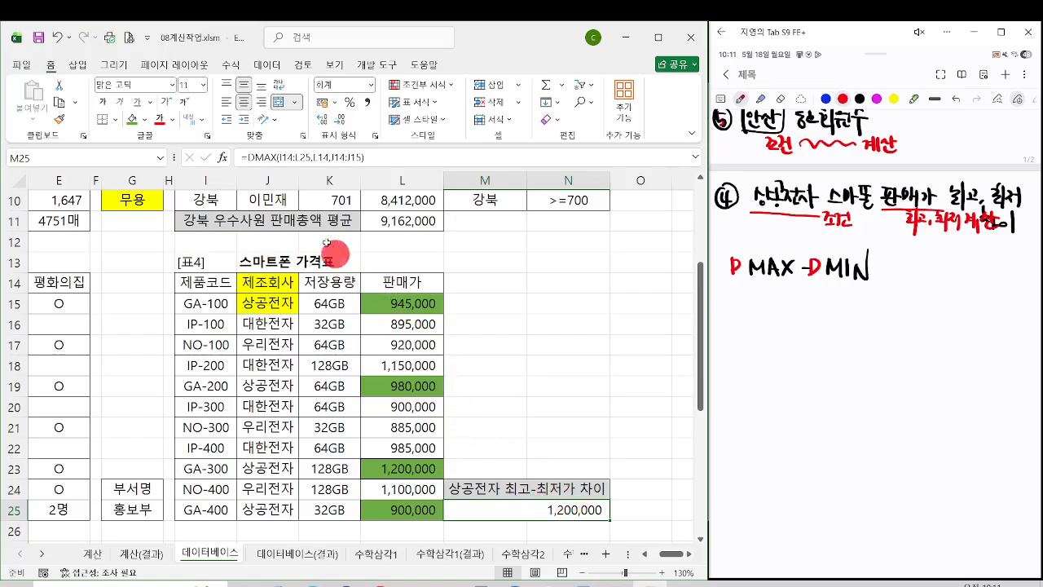
drag(248, 157, 385, 158)
key(ctrl+c)
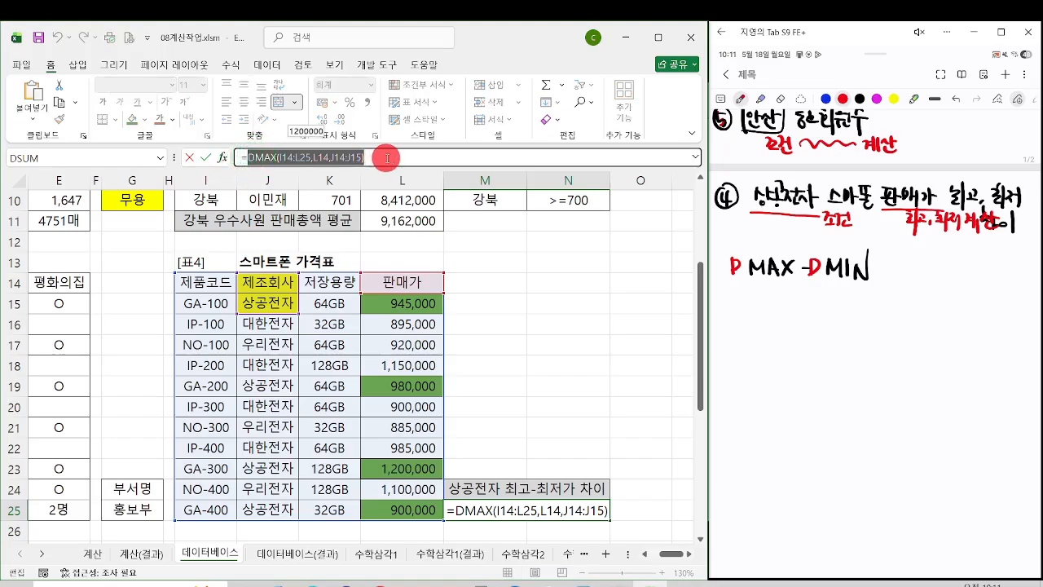
click(388, 157)
text(-)
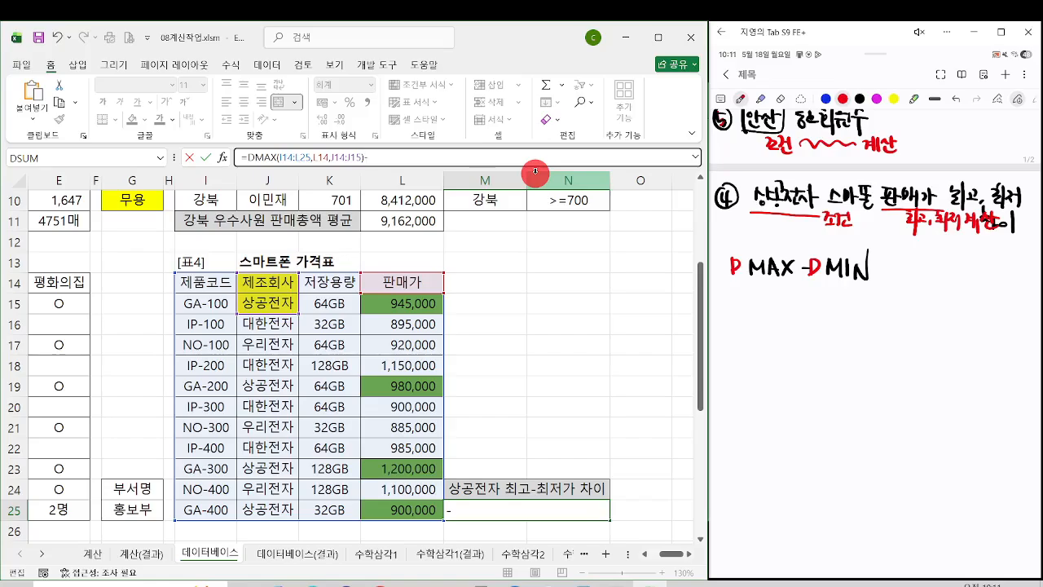
key(ctrl+v)
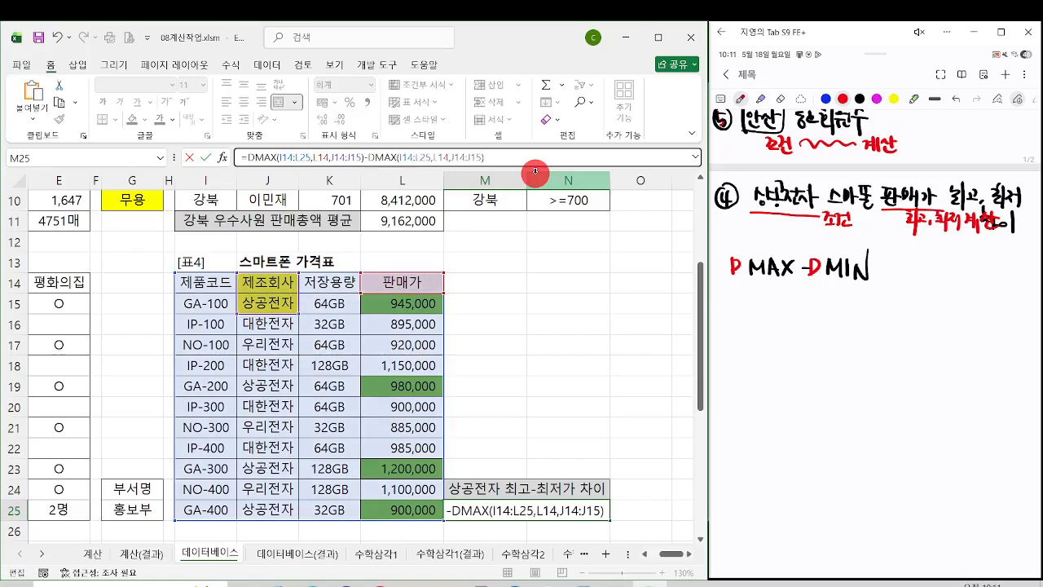
Step: Change the second function in the M25 formula to DMIN, confirm it, and reselect the result cell
click(395, 157)
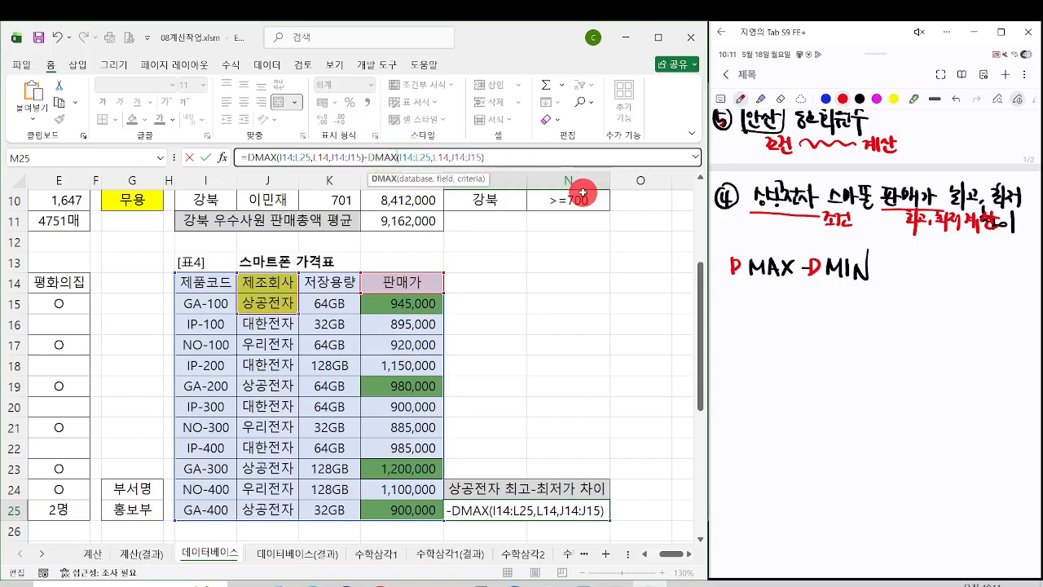
key(BackSpace)
key(BackSpace)
text(in)
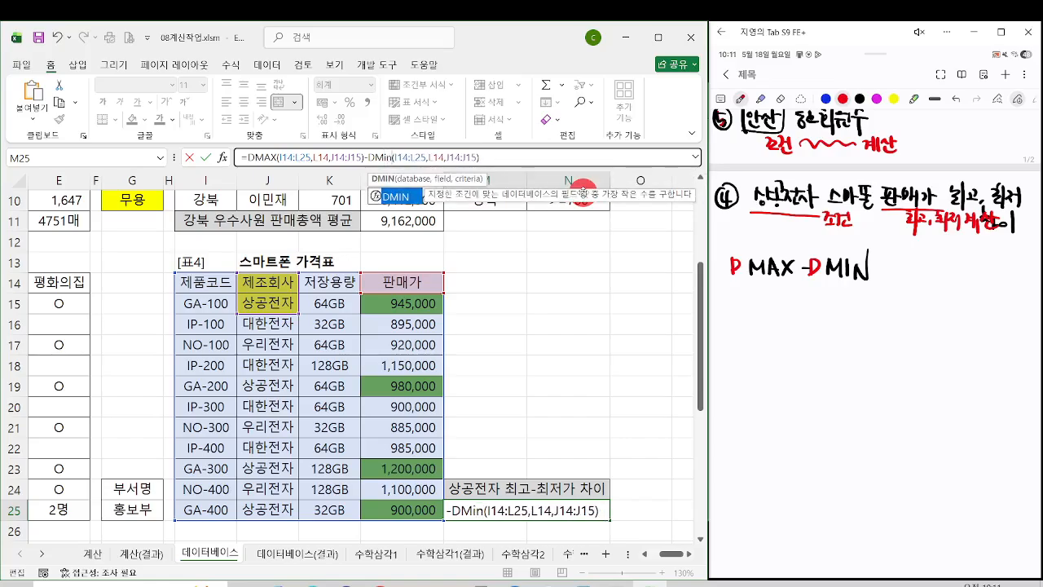
key(Return)
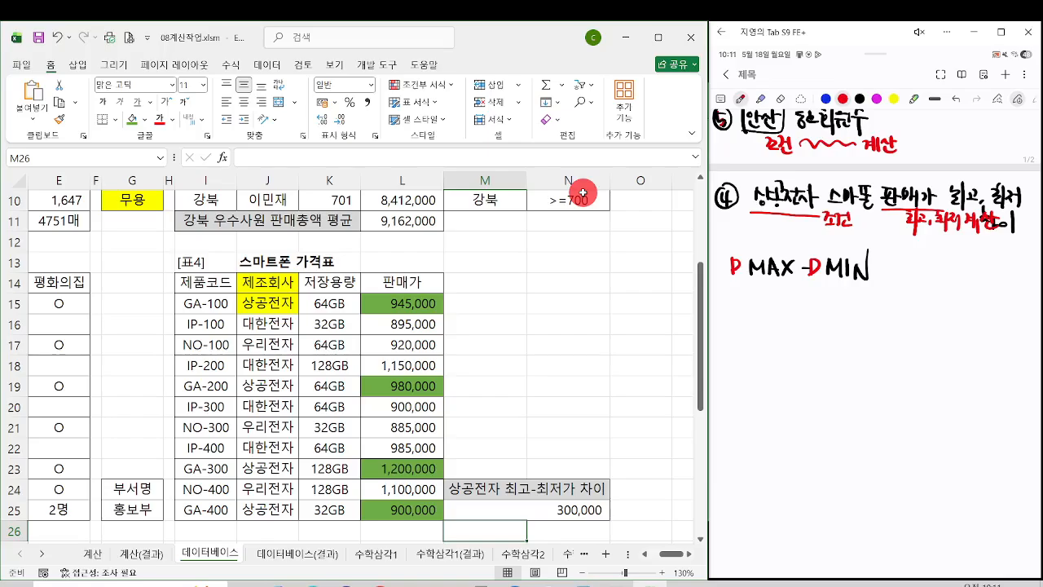
click(519, 512)
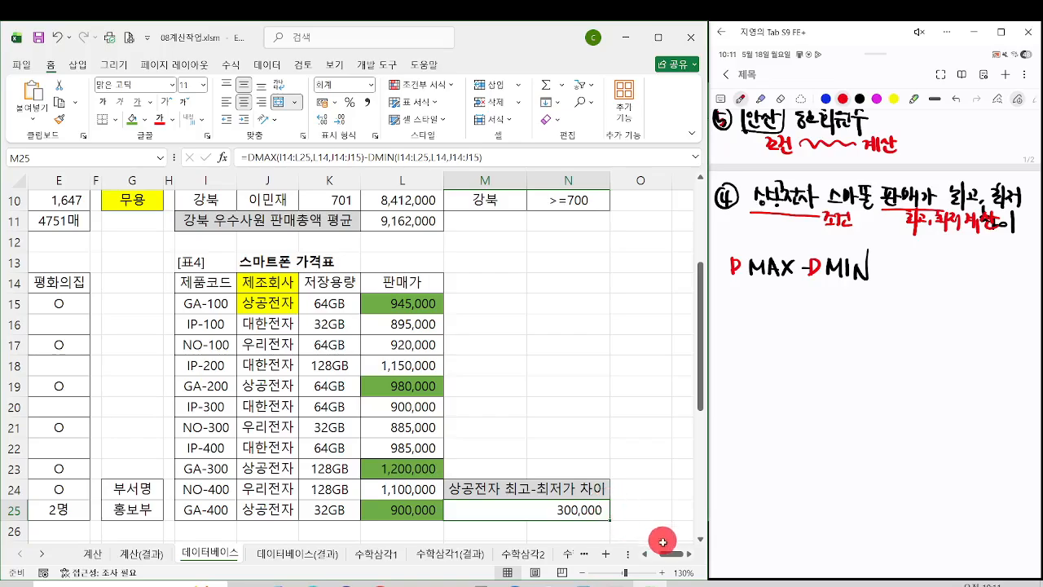
drag(666, 554, 656, 554)
click(205, 347)
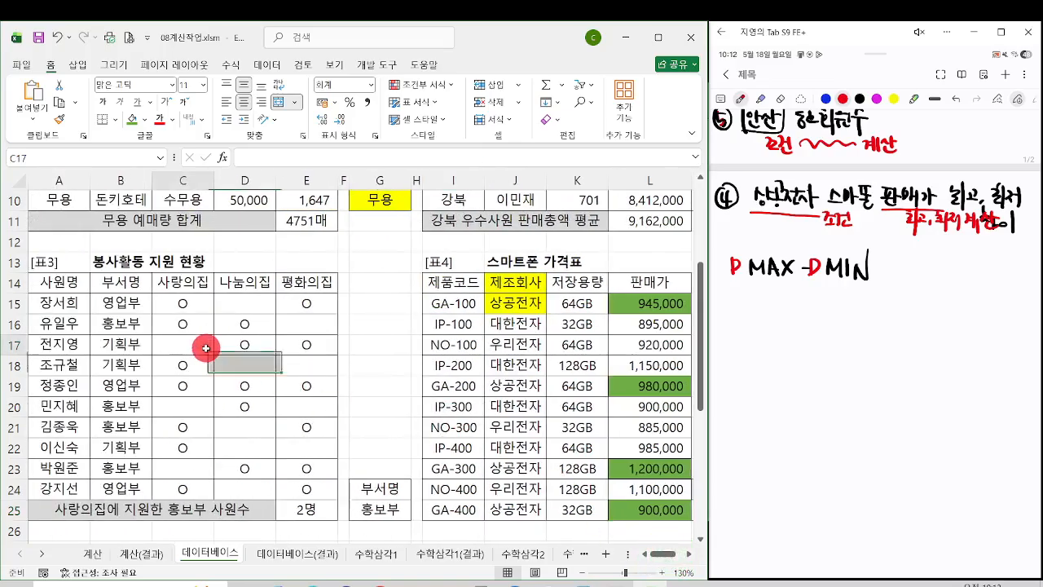
scroll(246, 407, down, 4)
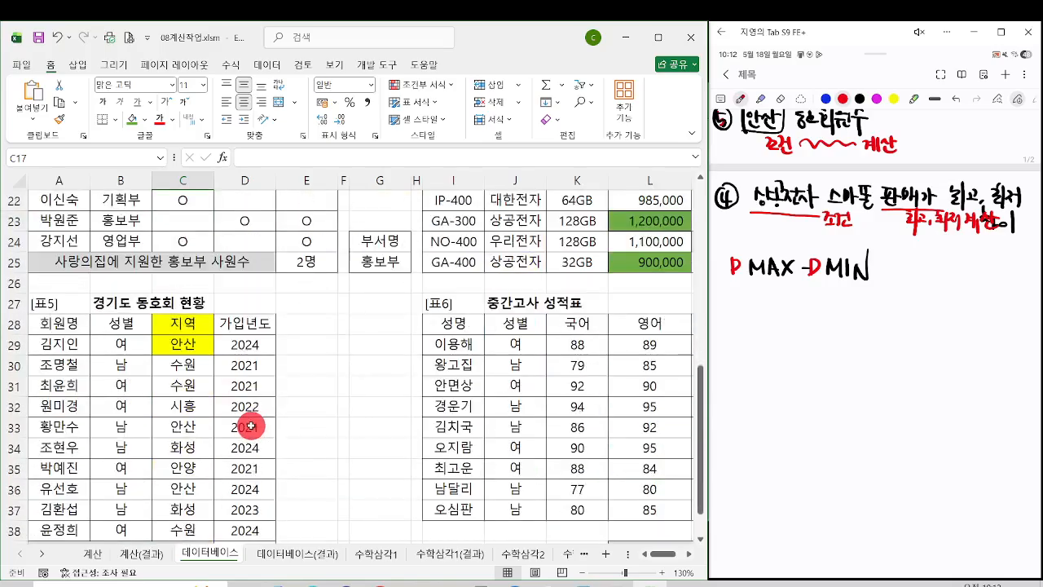
click(227, 366)
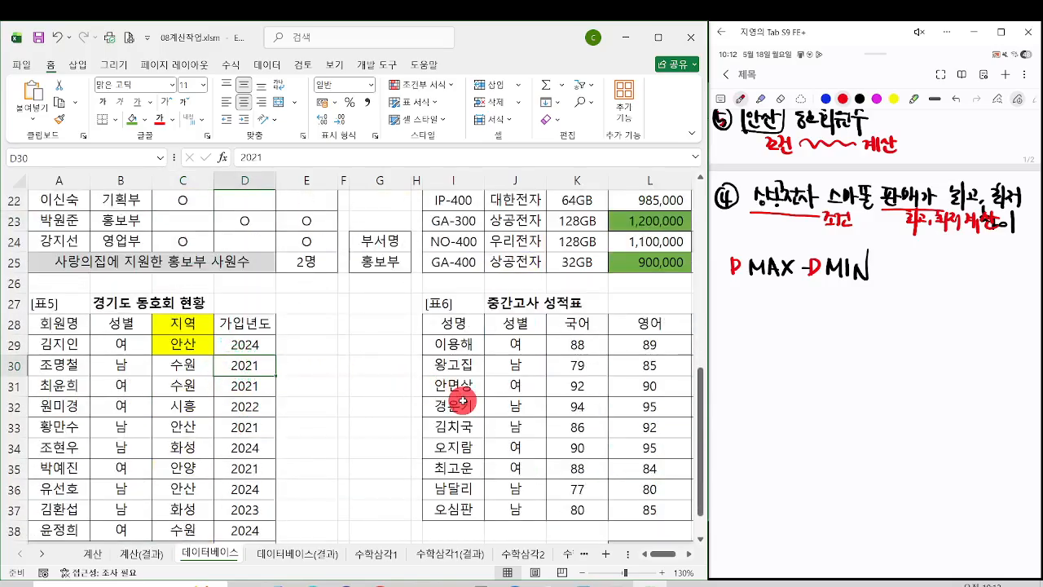
scroll(613, 404, up, 4)
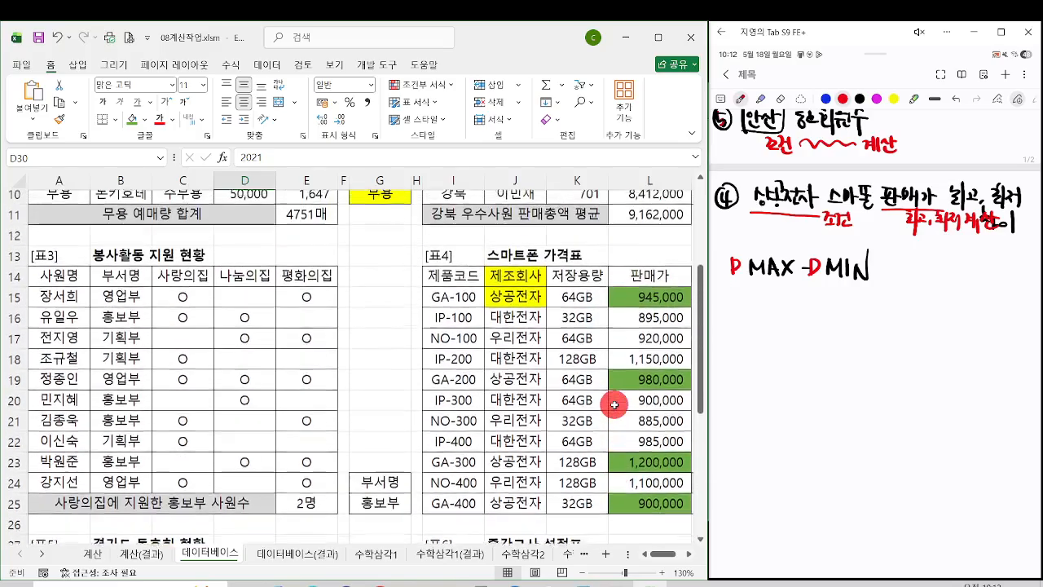
click(620, 408)
key(Right)
key(Right)
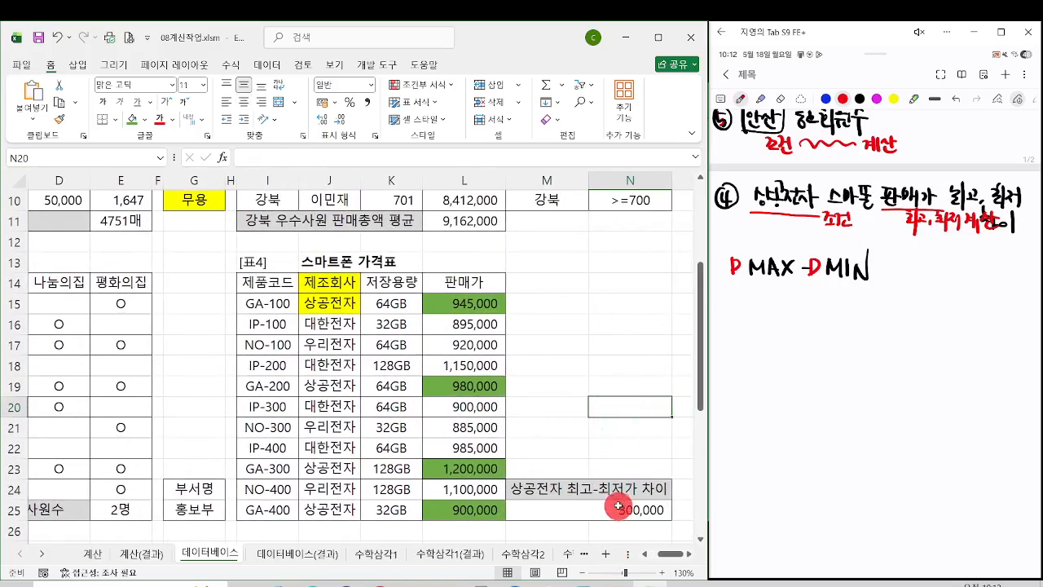
Step: Shade the empty criteria area I39:K41 below 표6 with a light green fill
click(620, 506)
scroll(637, 494, down, 6)
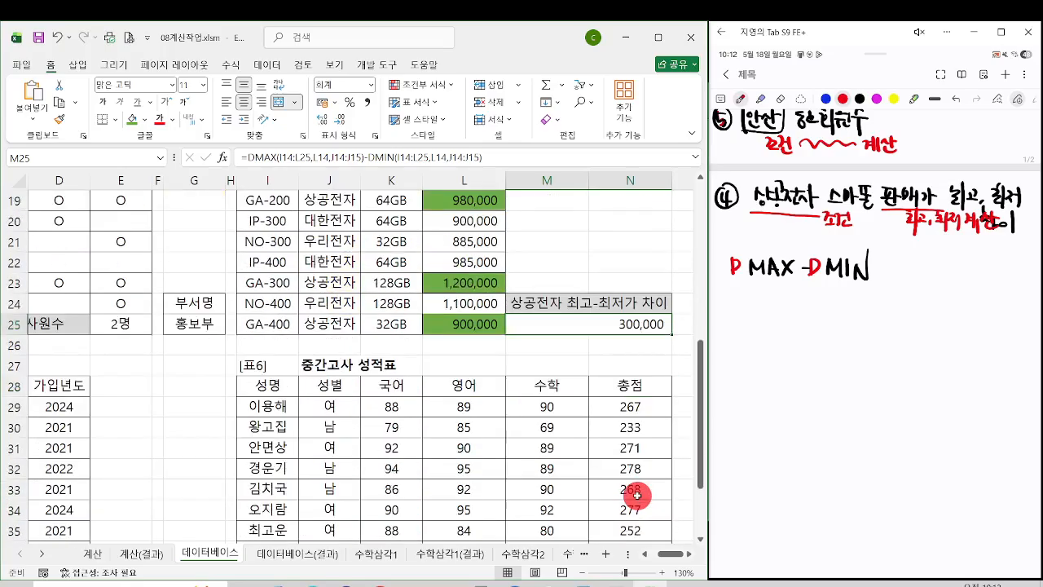
scroll(637, 495, up, 1)
click(637, 494)
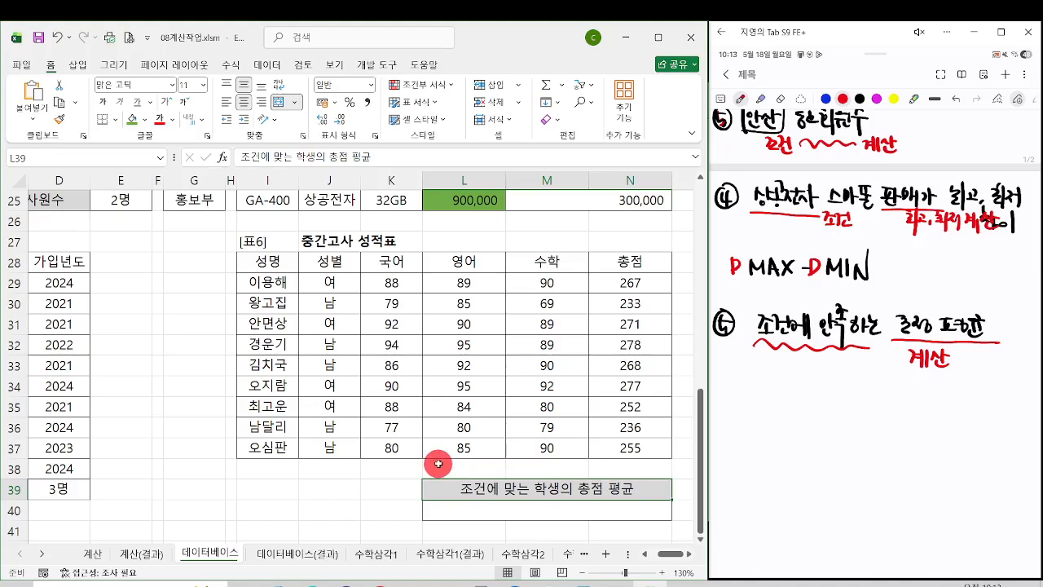
scroll(438, 463, down, 1)
click(267, 427)
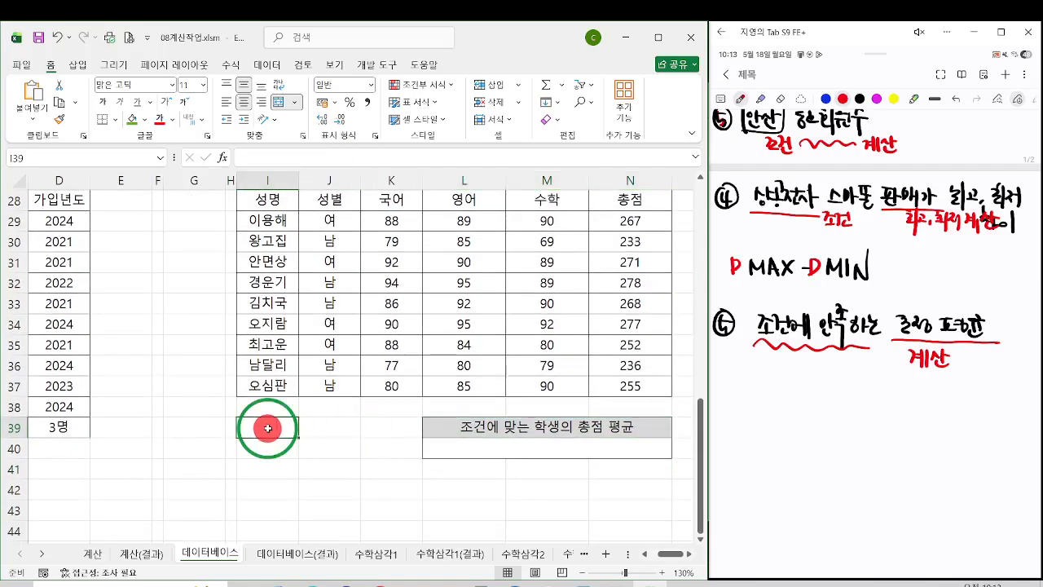
drag(267, 428, 400, 470)
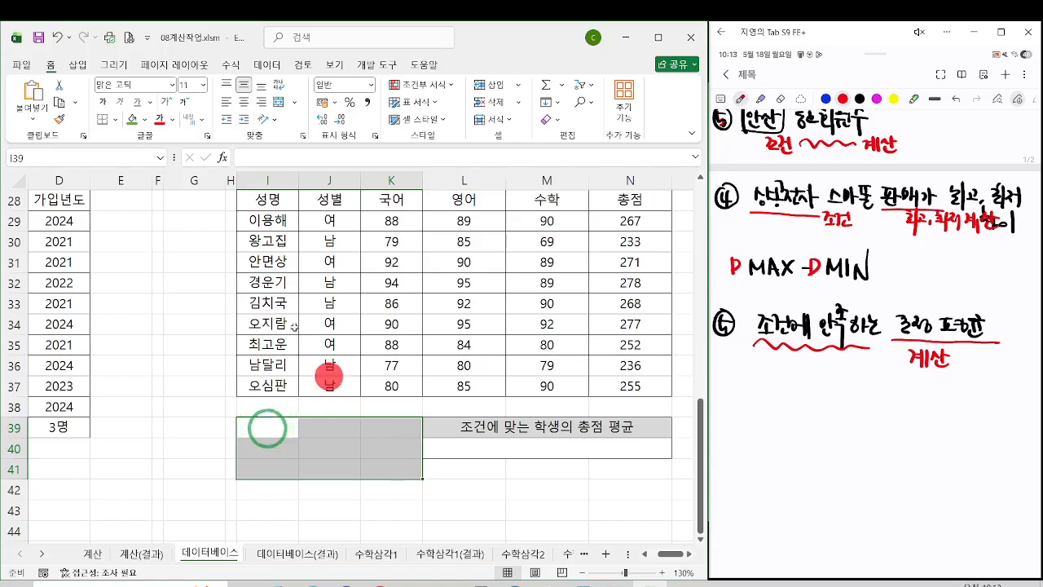
click(145, 119)
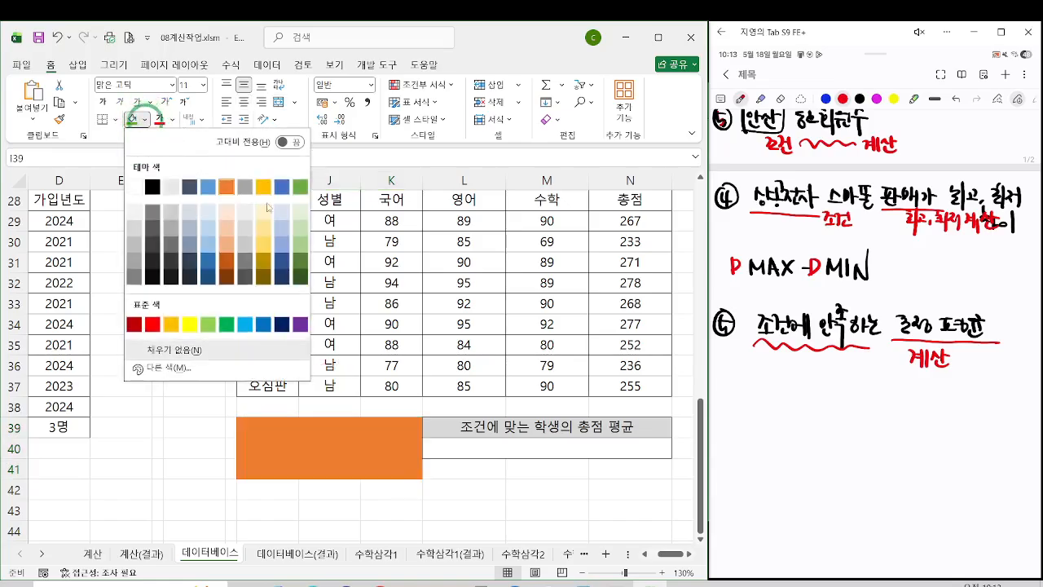
click(303, 230)
click(407, 469)
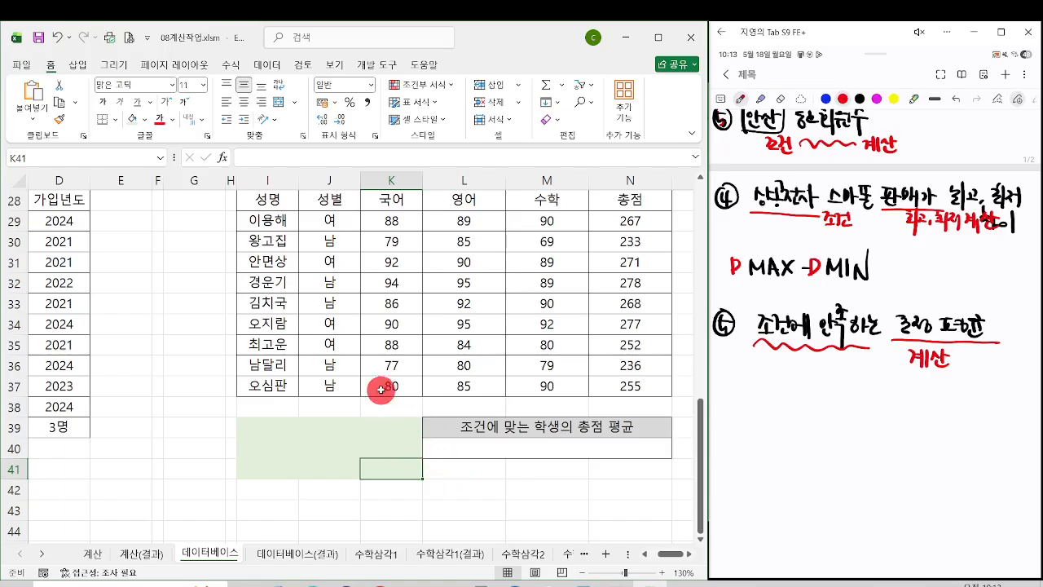
Step: Copy the 성별 header and the value 남 from 표6 into I39:I40 as the first criterion
click(329, 218)
ctrl+click(328, 242)
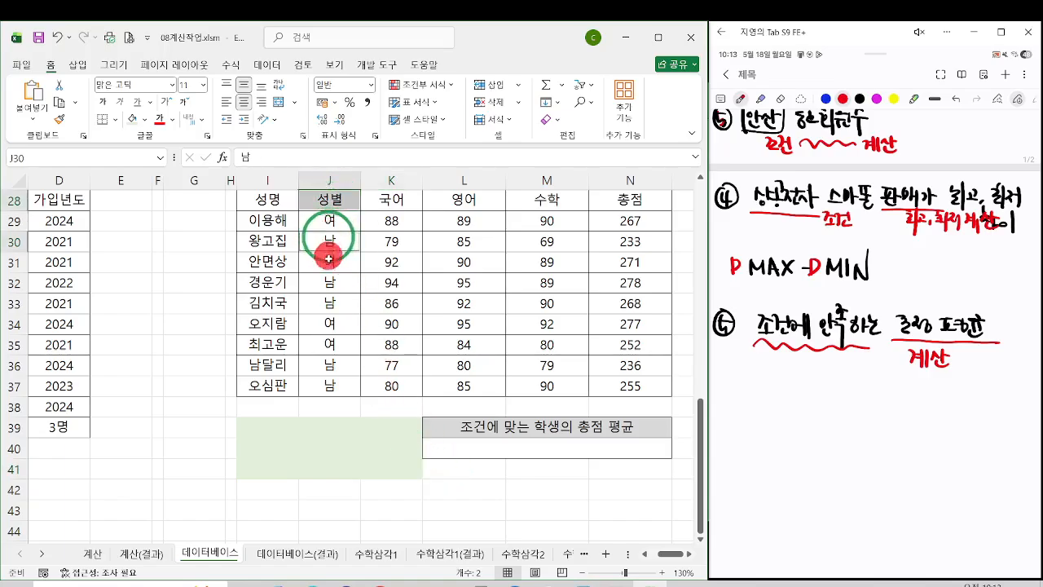
key(ctrl+c)
click(247, 426)
key(ctrl+v)
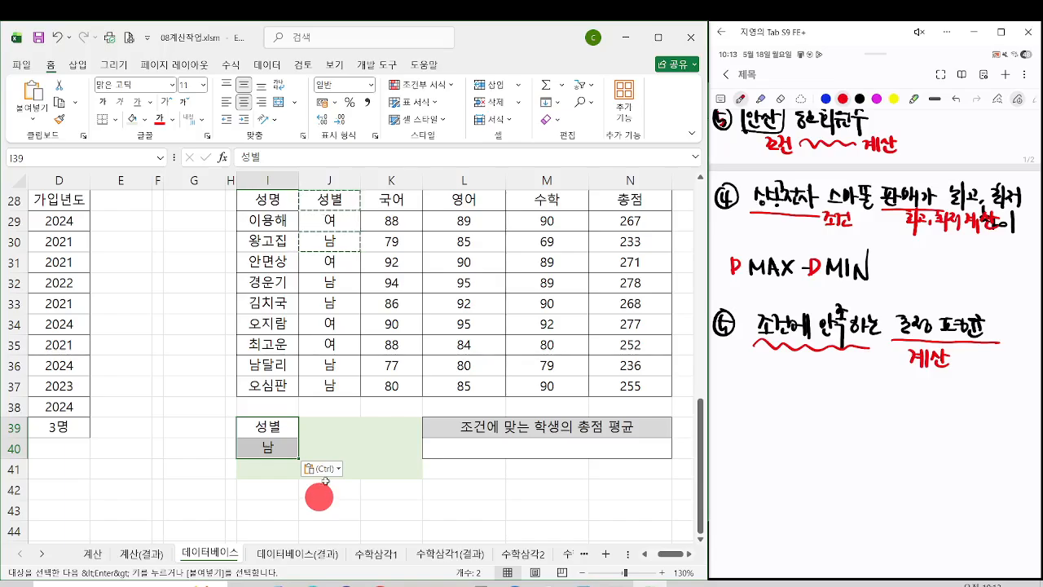
click(275, 449)
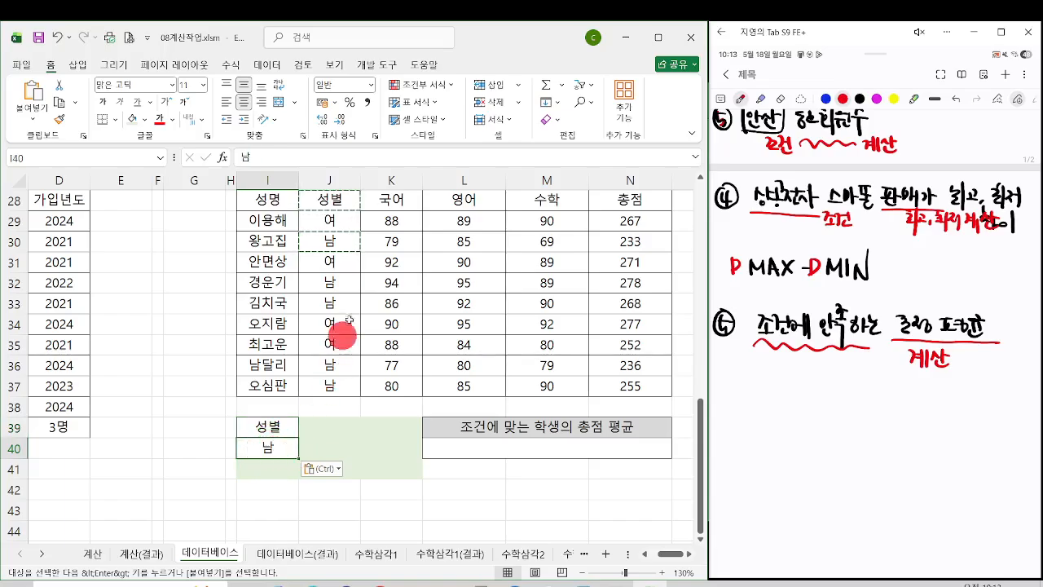
Step: Copy the 영어 header from 표6 into J39 and enter the condition >=90 in J40
click(466, 199)
key(ctrl+c)
click(326, 434)
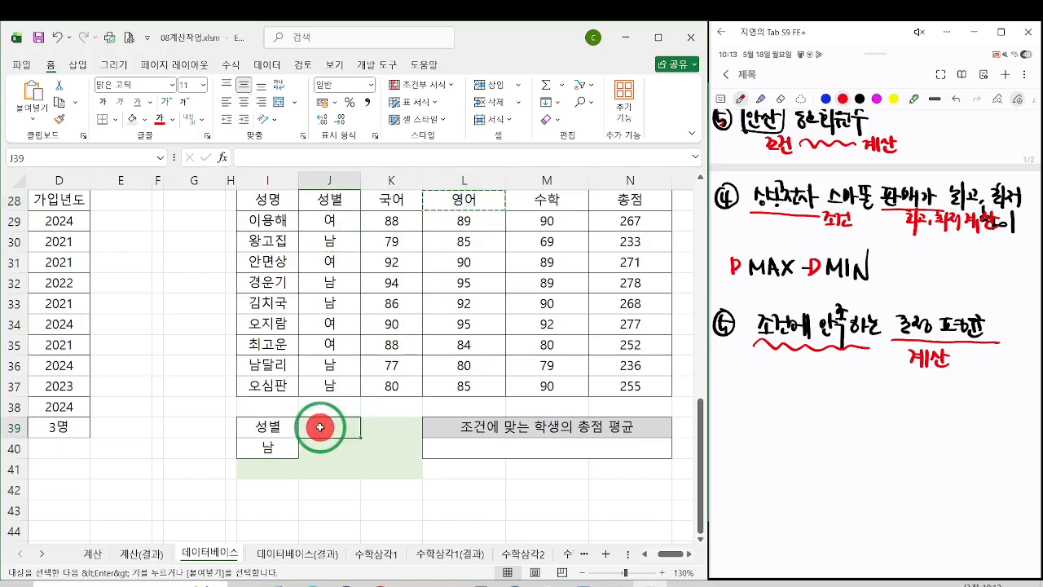
key(ctrl+v)
drag(268, 425, 384, 424)
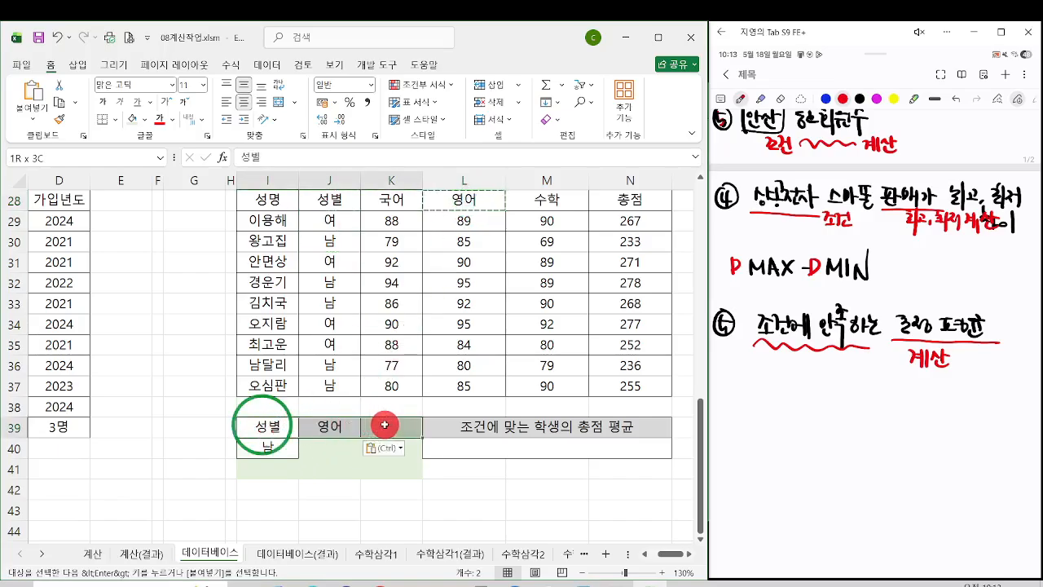
click(325, 446)
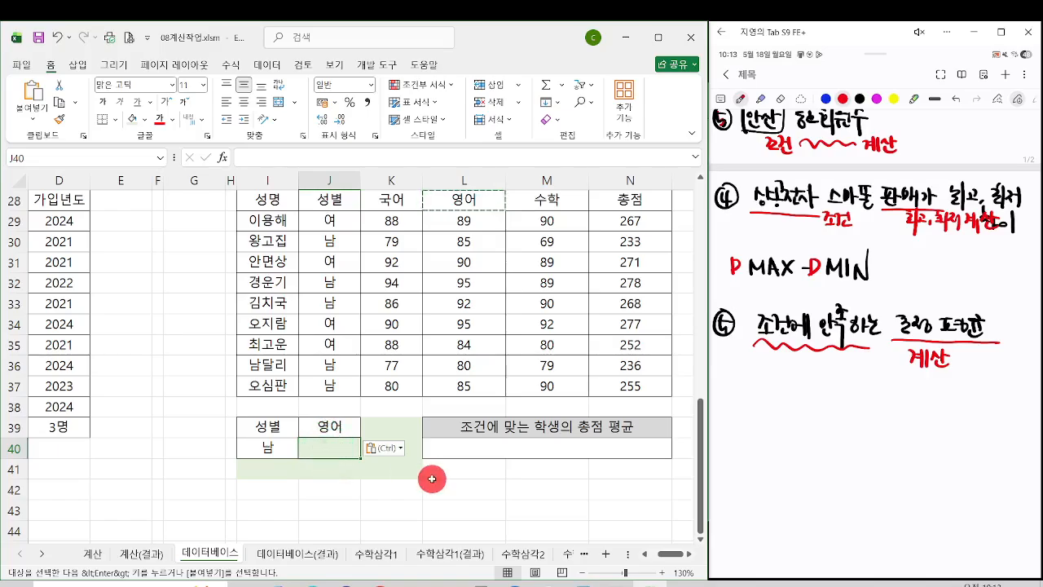
text(>=9)
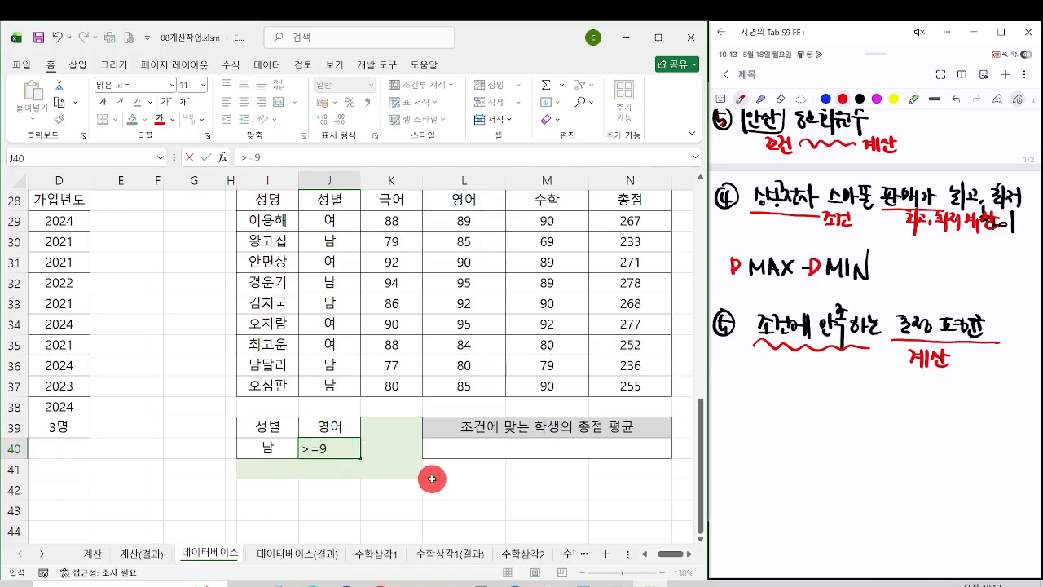
text(0)
key(Return)
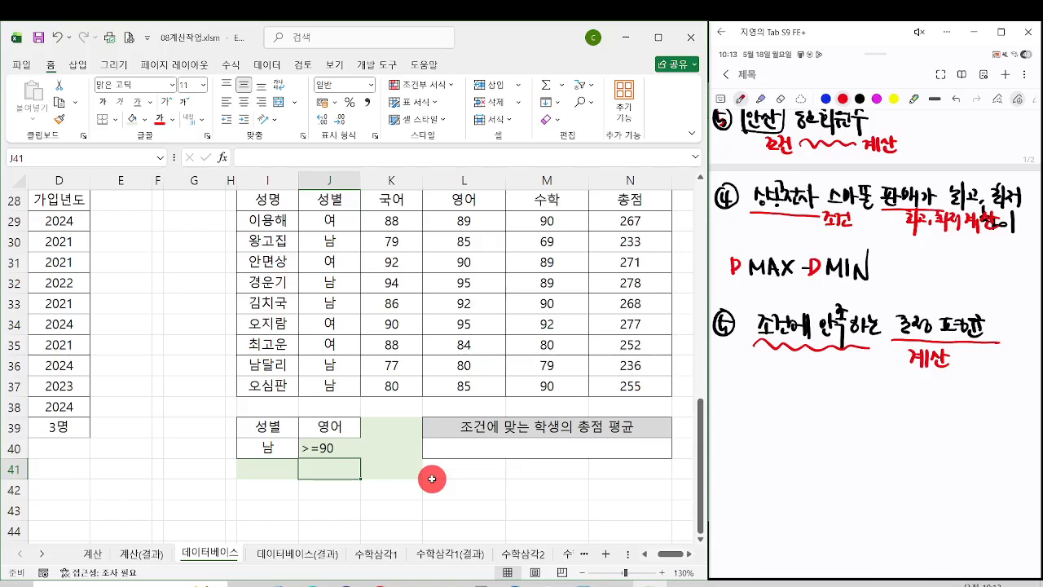
click(340, 451)
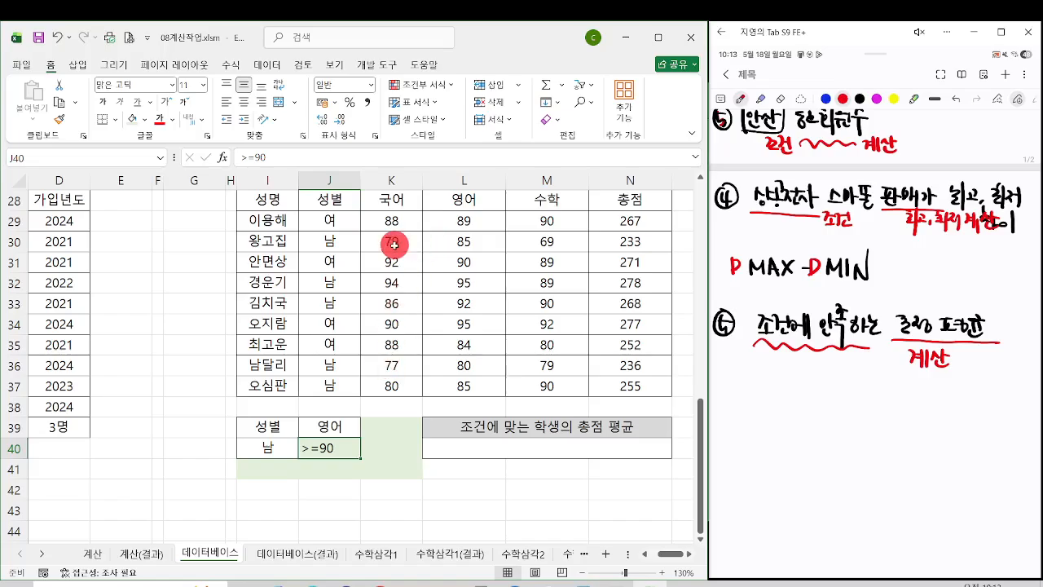
Step: Copy the 성별 header and the value 여 from J28:J29 into K39:K40
drag(339, 204, 330, 223)
key(ctrl+c)
click(384, 433)
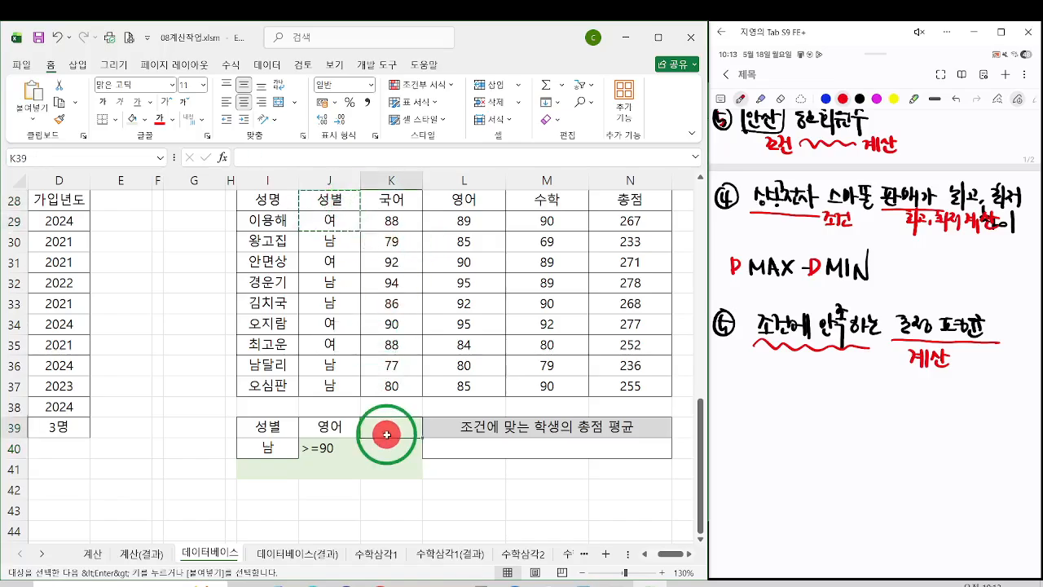
key(ctrl+v)
click(388, 447)
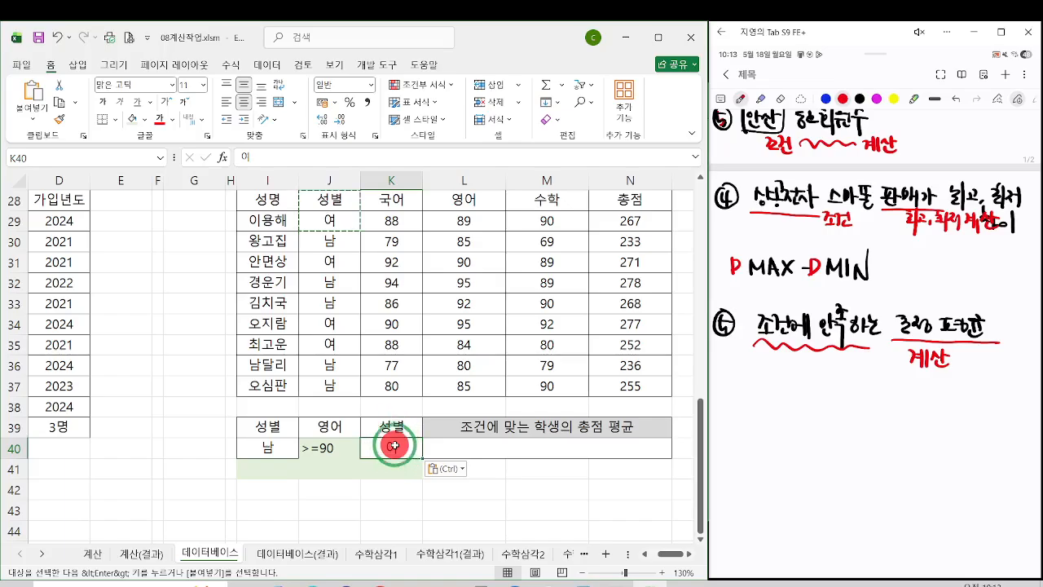
Step: Move the value 여 from K40 down to K41 and outline the second 성별 criterion with an annotation box
click(331, 450)
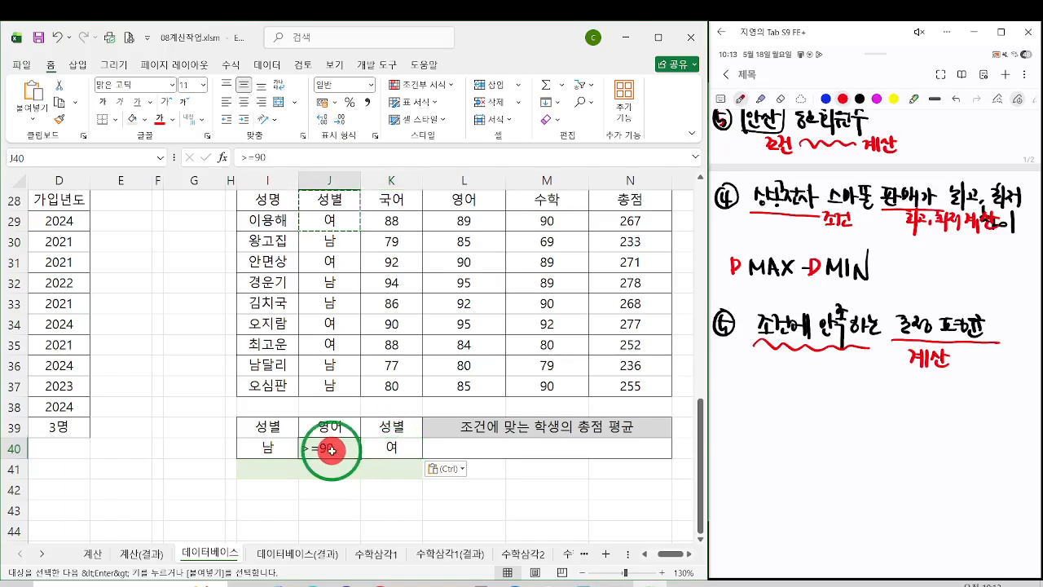
drag(362, 449, 385, 471)
click(496, 483)
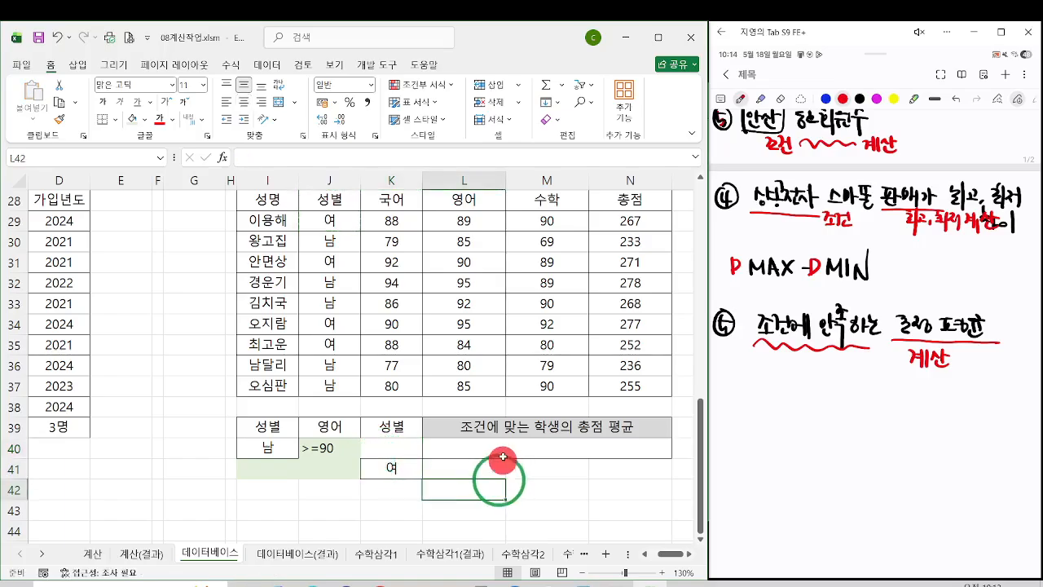
click(414, 467)
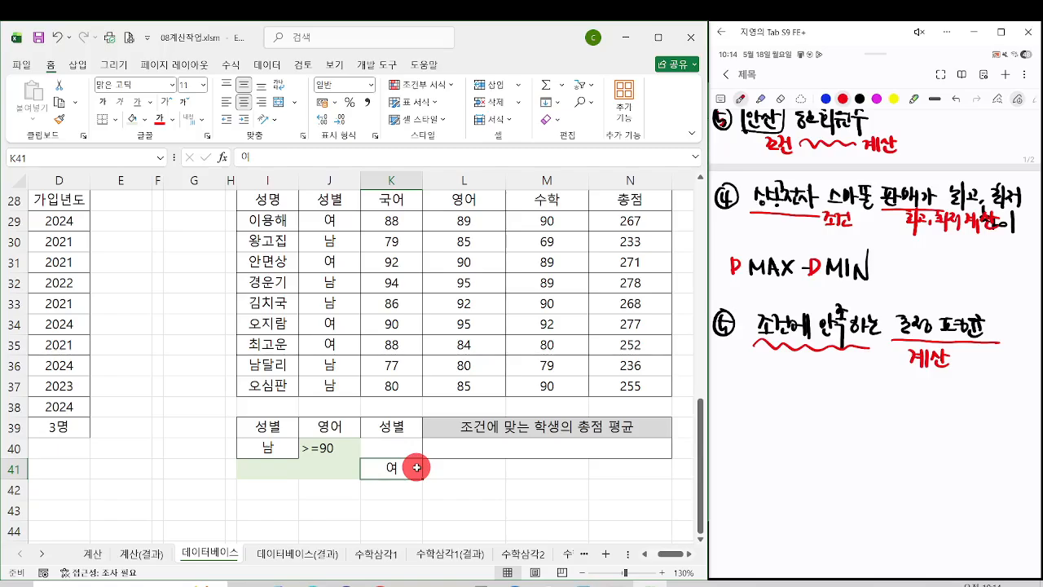
mouse_move(358, 418)
mouse_down()
mouse_move(423, 479)
mouse_move(494, 444)
mouse_move(464, 420)
mouse_move(430, 471)
mouse_up()
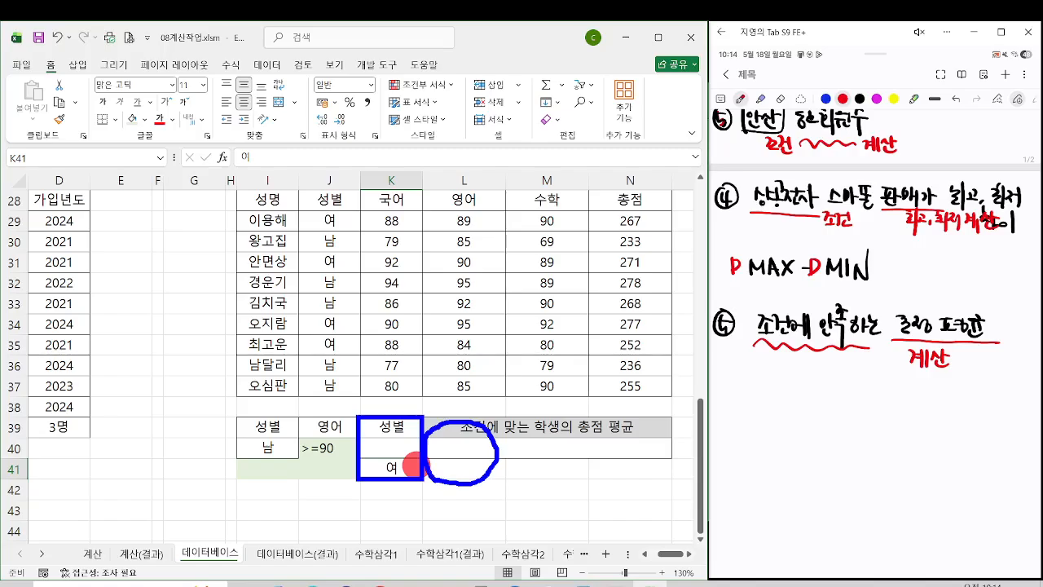
Step: Move the value 여 to I41 beneath 남 and clear the duplicate 성별 header with its formatting from K39
click(277, 427)
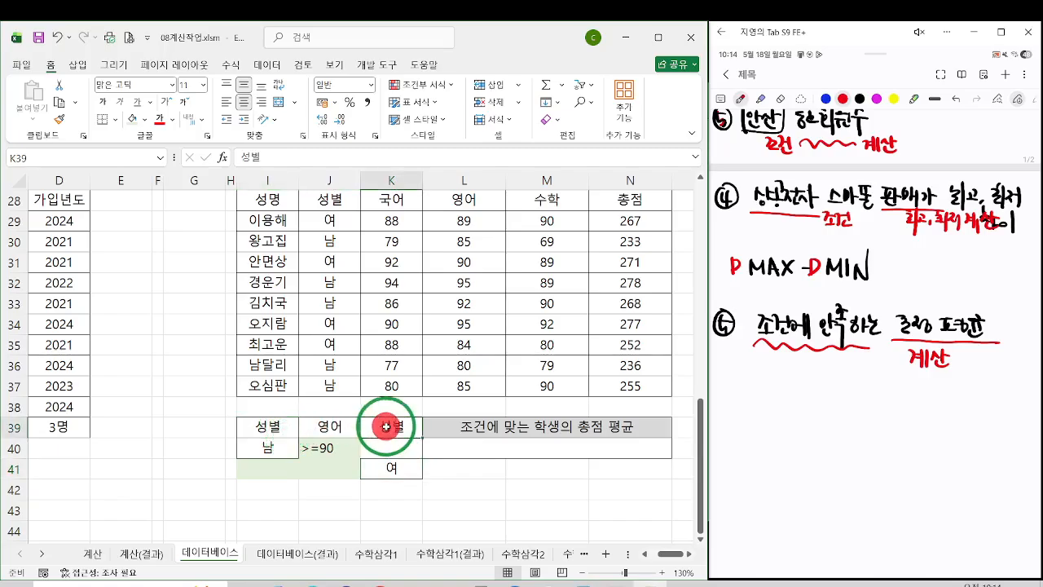
click(281, 448)
click(384, 471)
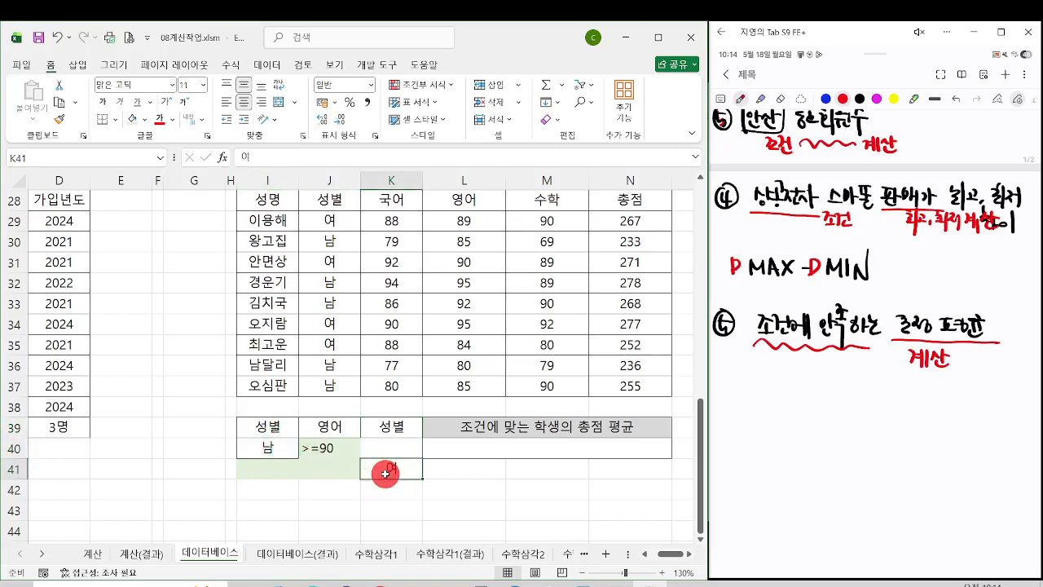
drag(388, 483, 275, 474)
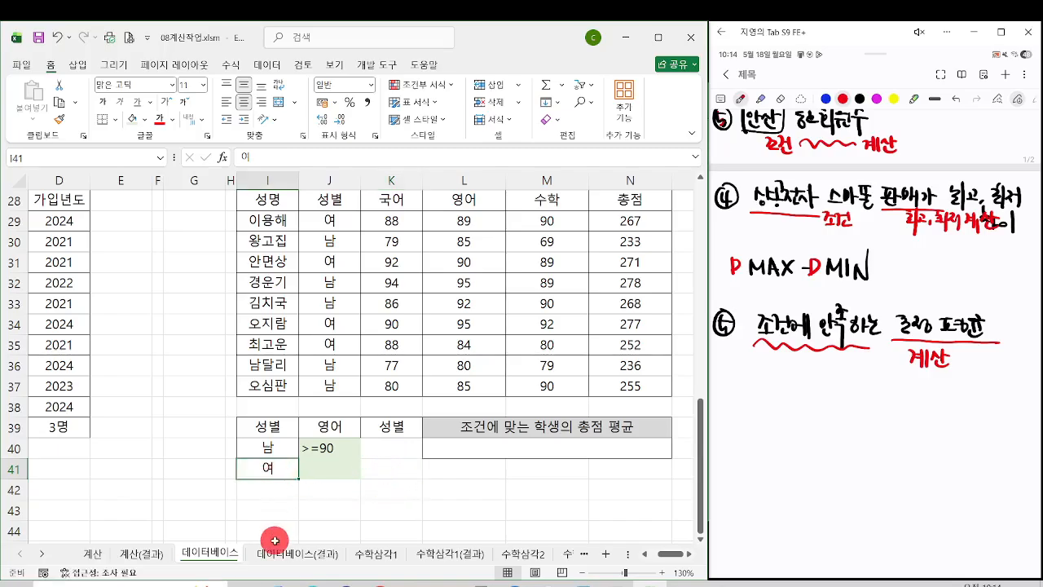
click(372, 426)
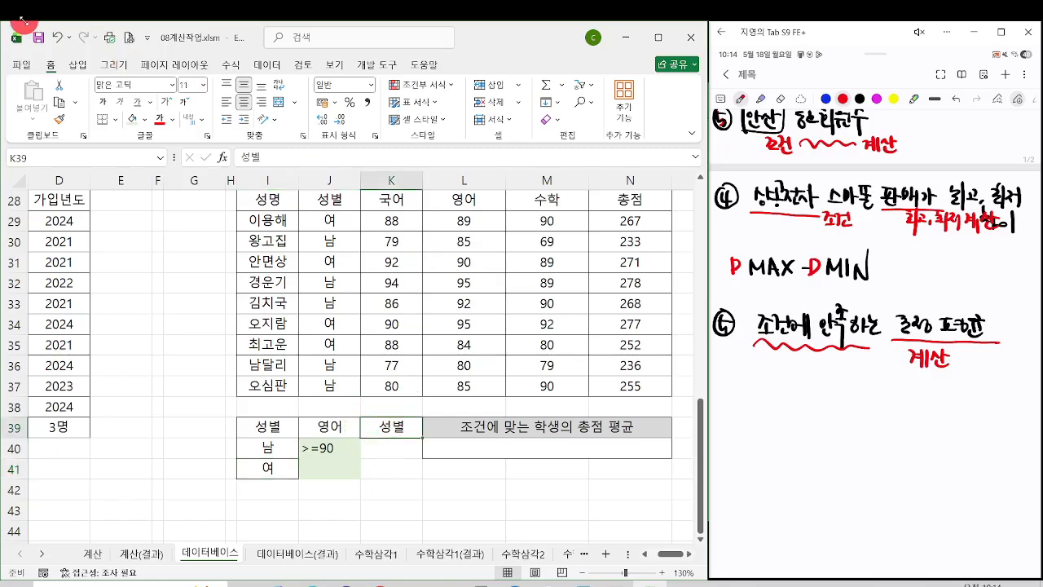
click(548, 119)
click(553, 138)
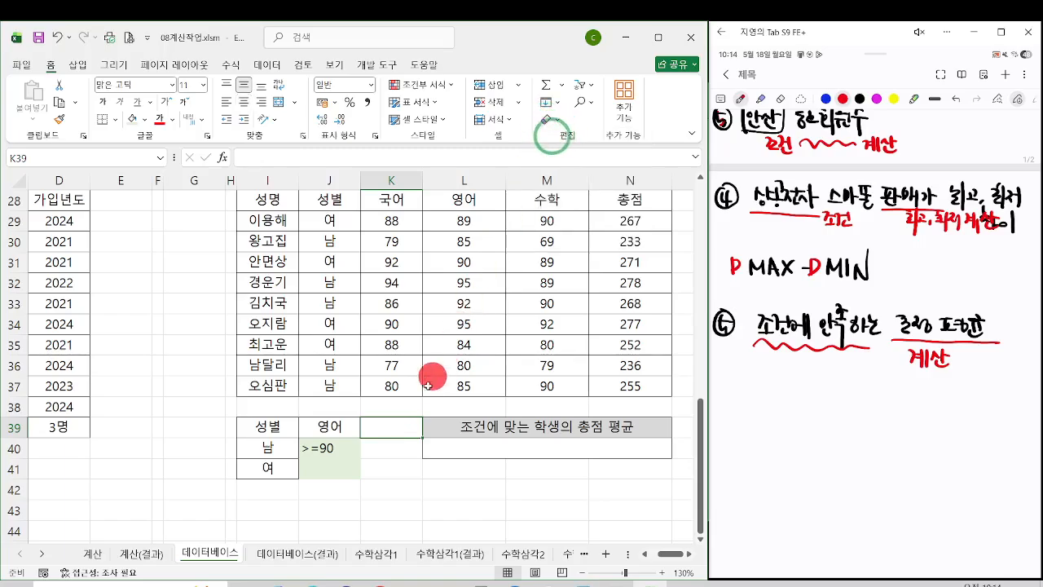
Step: Copy the 수학 header from 표6 into K39 of the criteria table
click(268, 422)
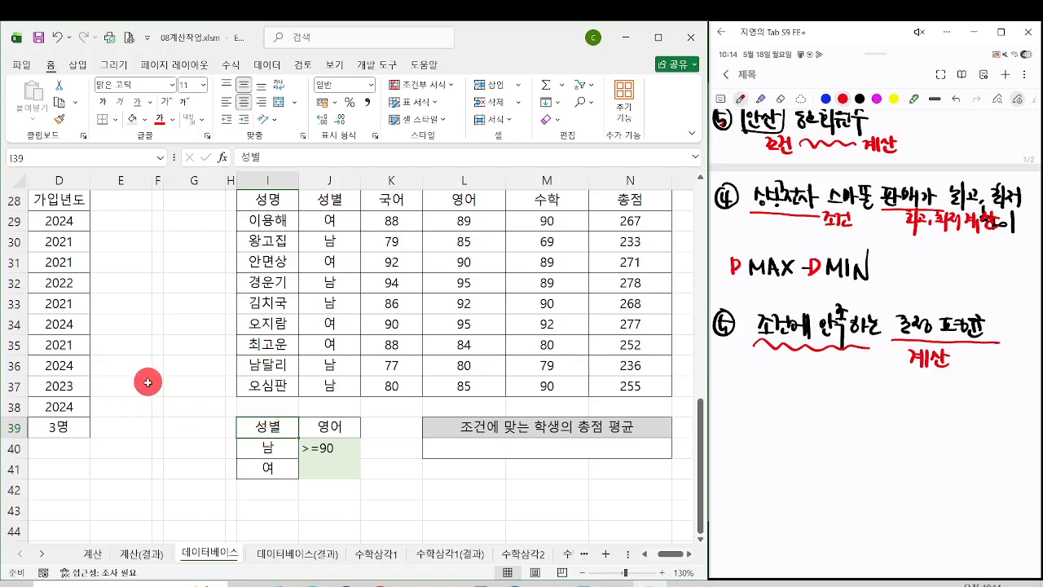
click(540, 202)
key(ctrl+c)
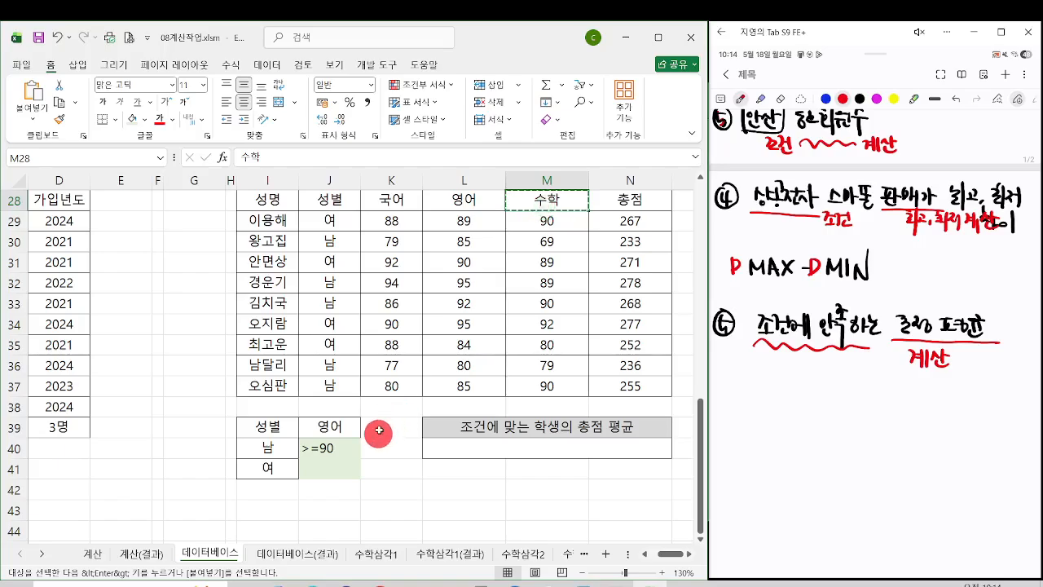
click(379, 427)
key(ctrl+v)
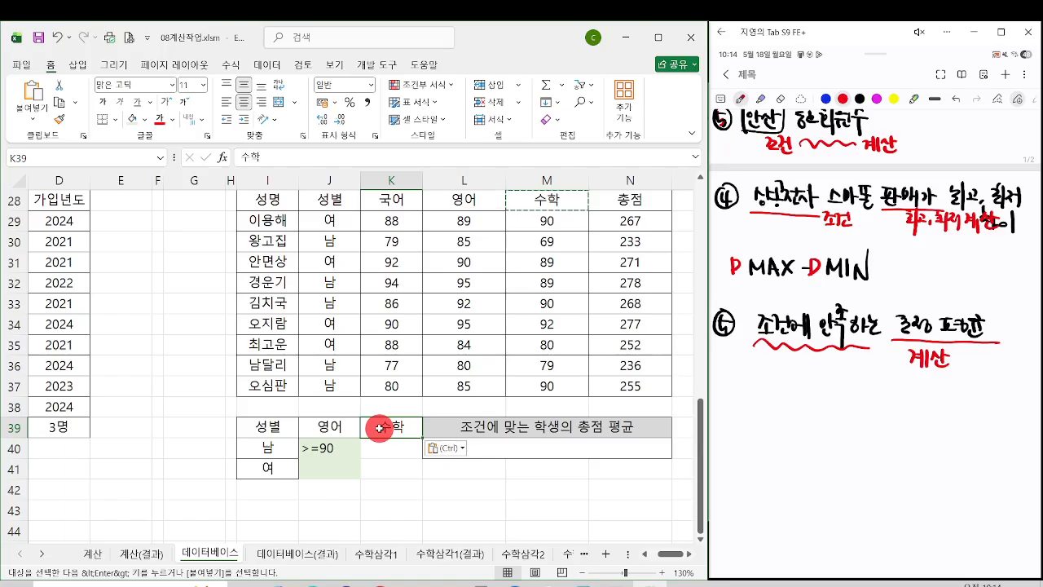
Step: Enter the condition >=90 under 수학 in K41 for the 여 row and outline I39:K41 with an annotation box
click(282, 471)
text(여)
click(391, 464)
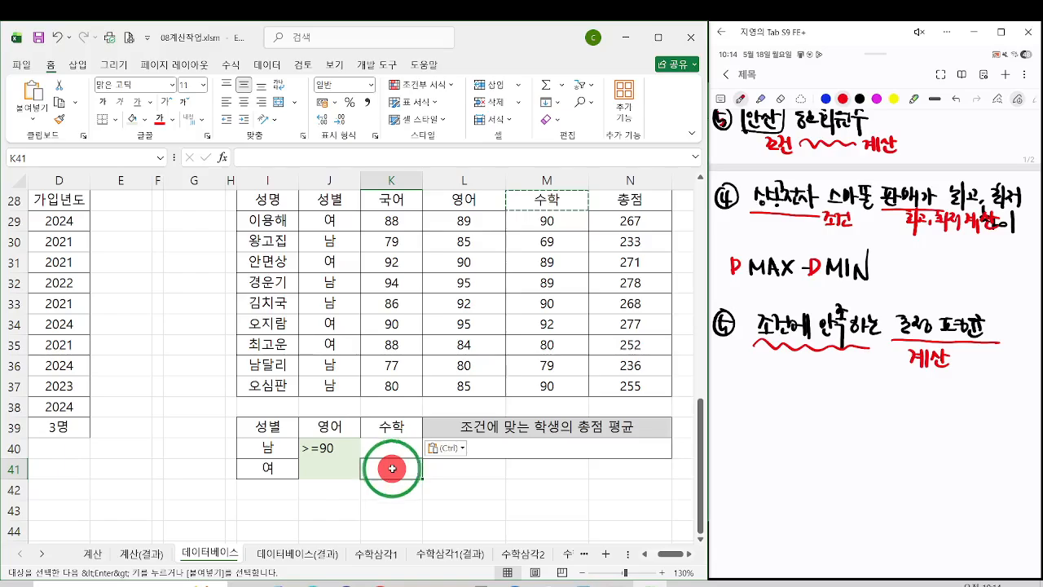
text(>=9)
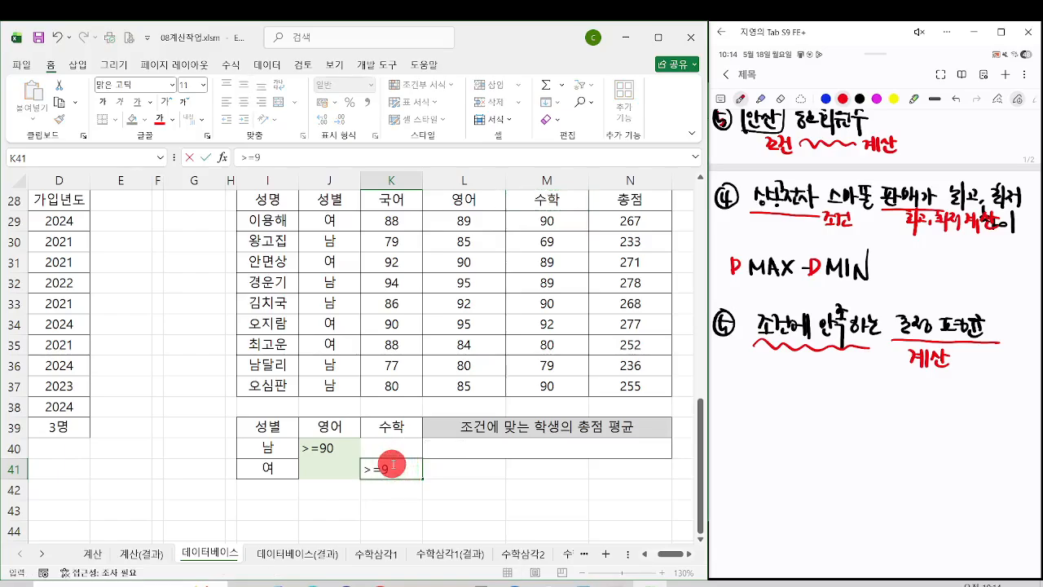
text(0)
key(Return)
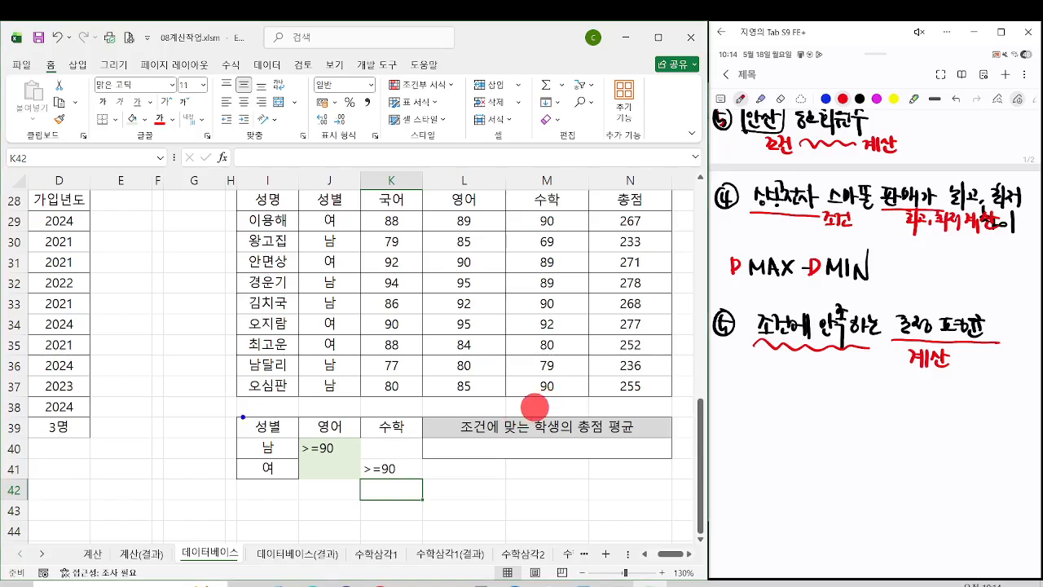
drag(242, 417, 424, 478)
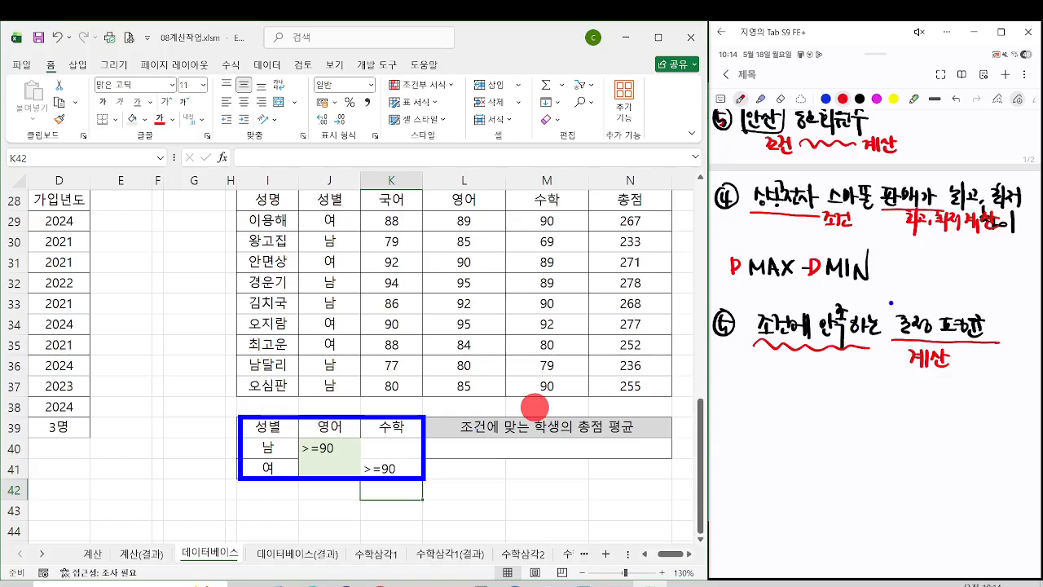
drag(890, 302, 891, 305)
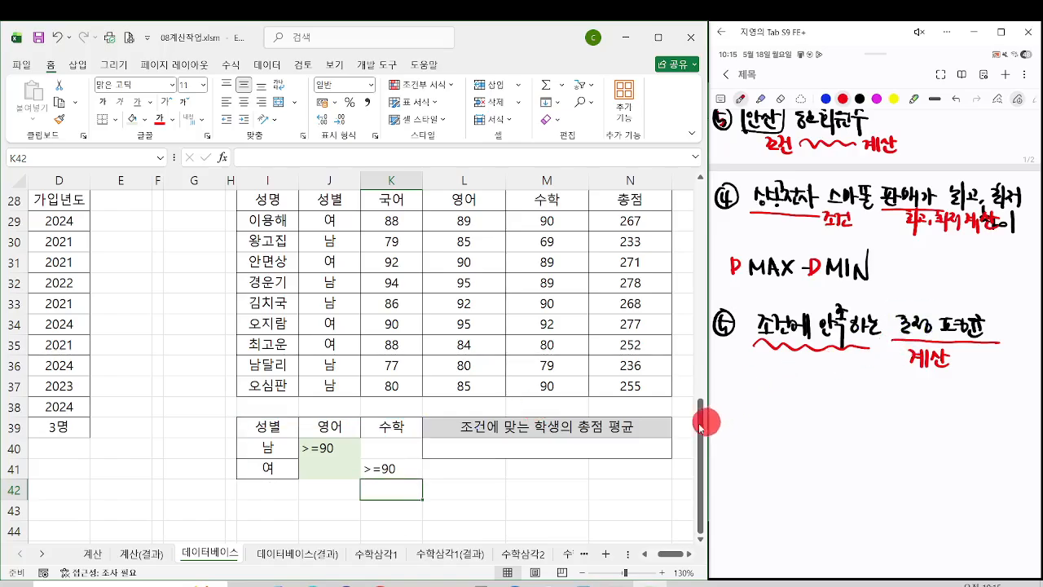
Step: Start a DAVERAGE formula in L40 and set its database to the 표6 range I28:N37
click(595, 445)
text(=dave)
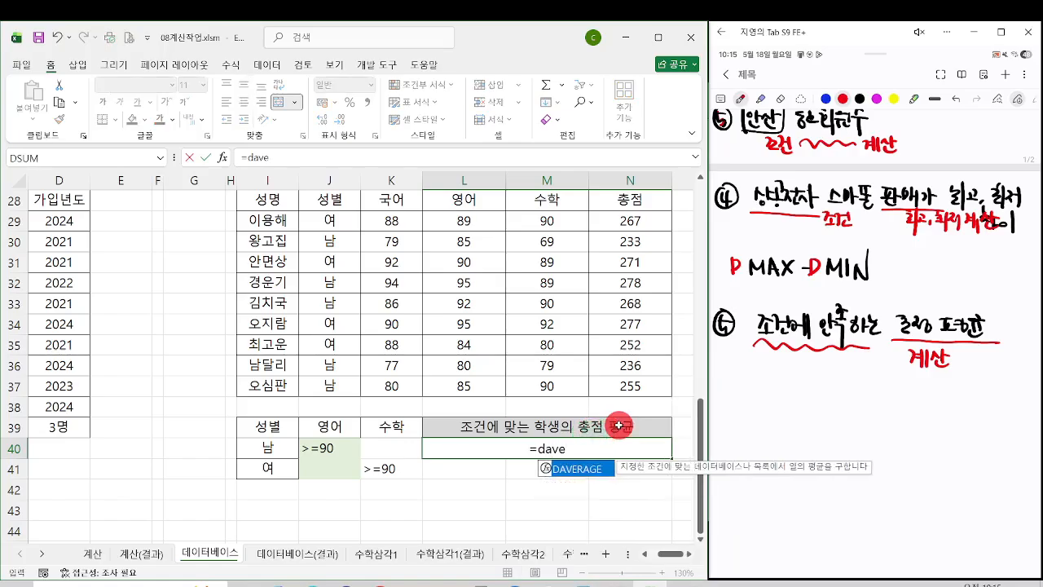
key(Tab)
key(ctrl+a)
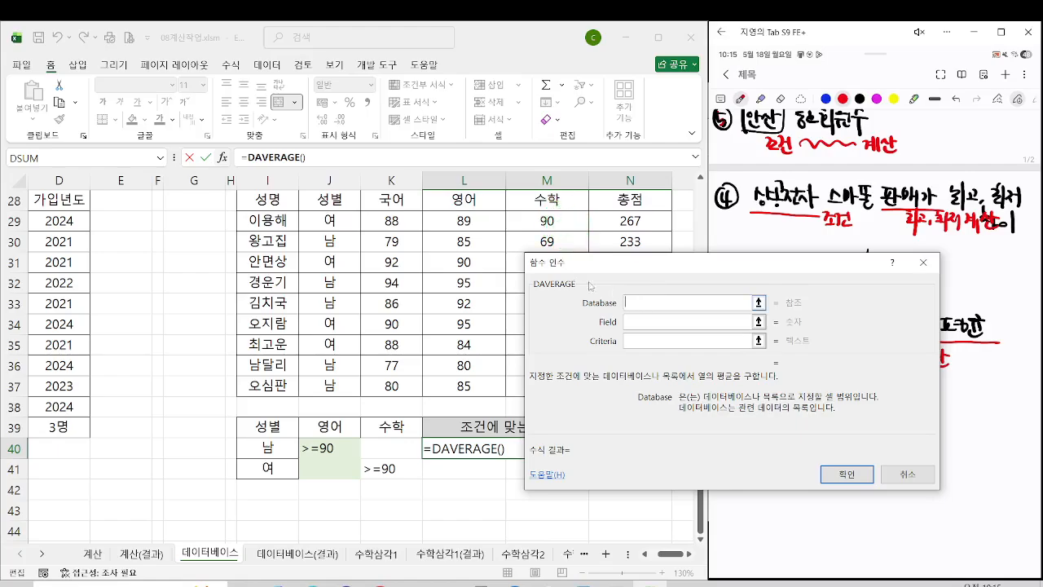
drag(277, 199, 636, 377)
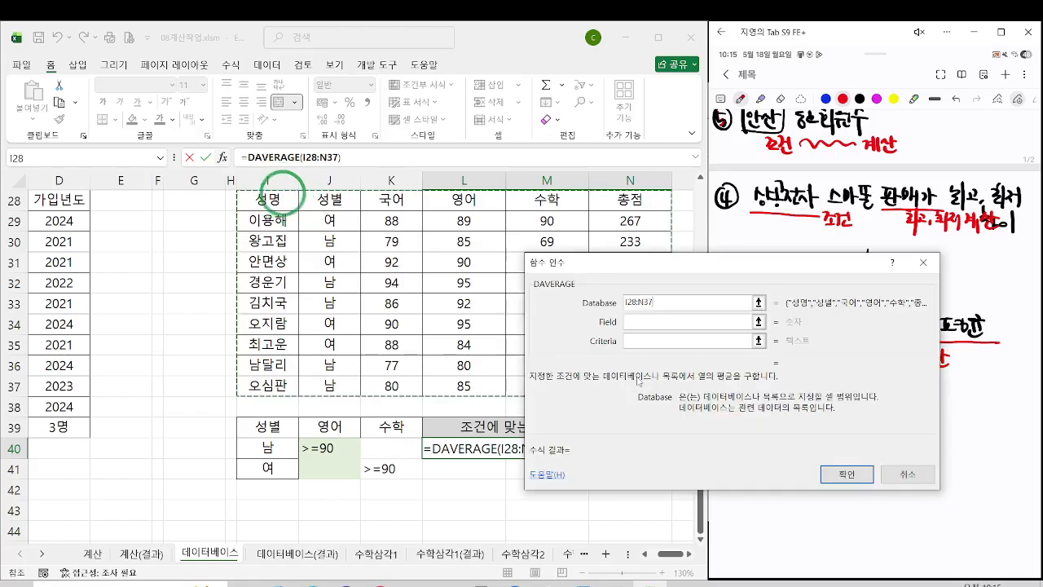
Step: Set the DAVERAGE field to the 총점 header N28 and the criteria to I39:K41, and complete the formula
click(634, 322)
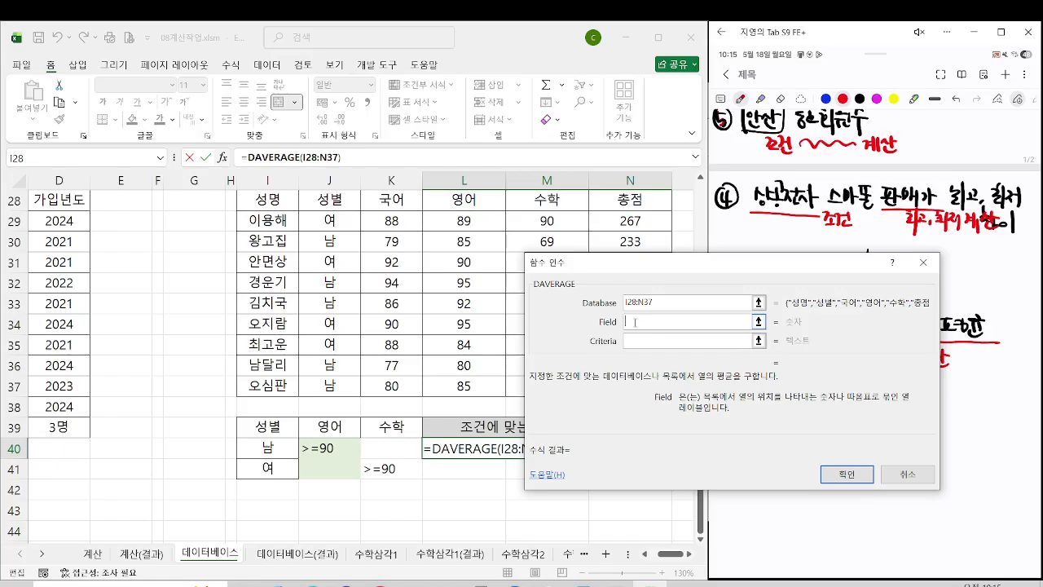
click(639, 191)
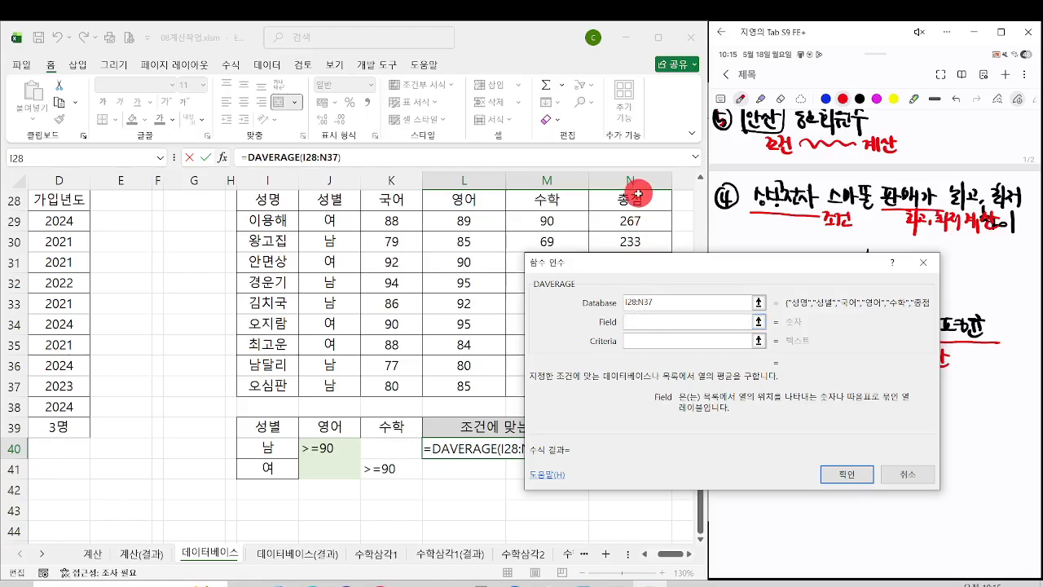
click(639, 193)
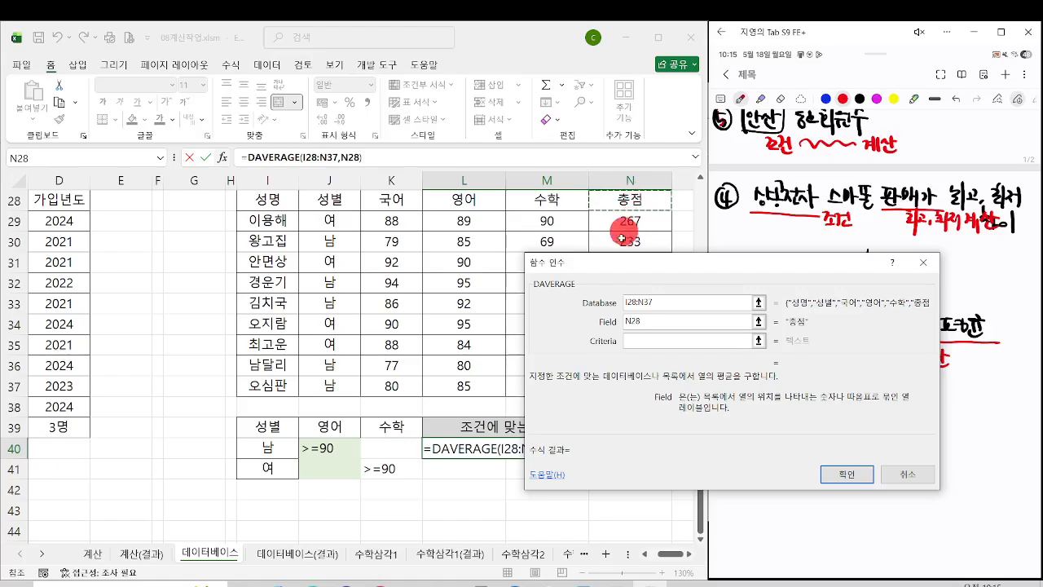
click(634, 338)
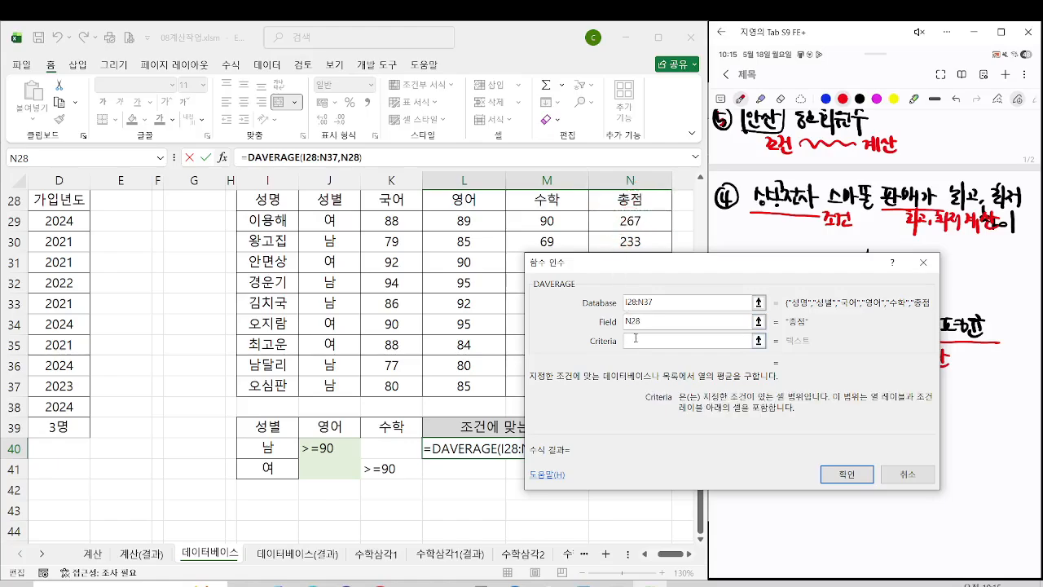
drag(284, 419, 382, 468)
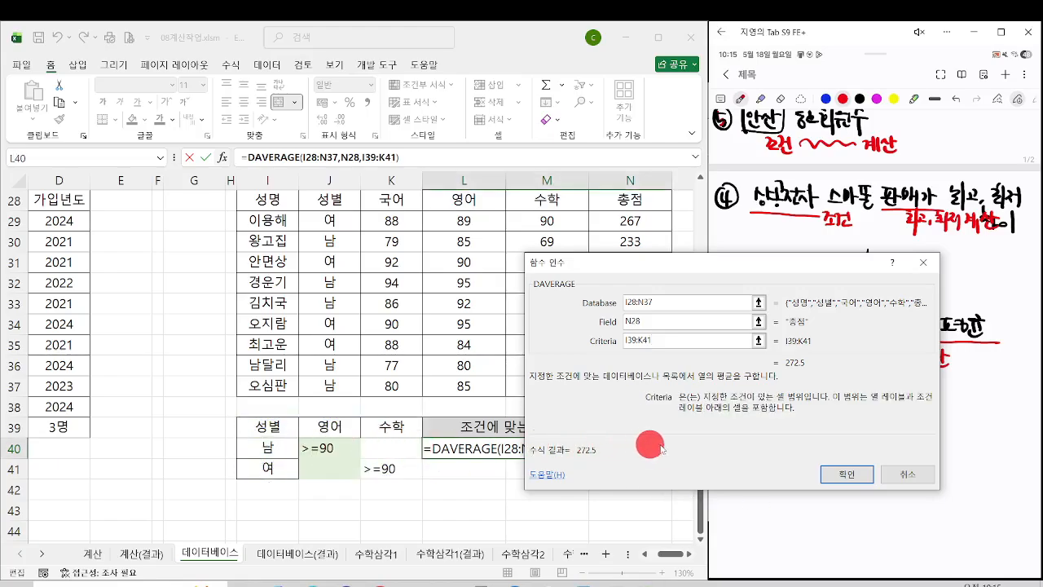
click(848, 475)
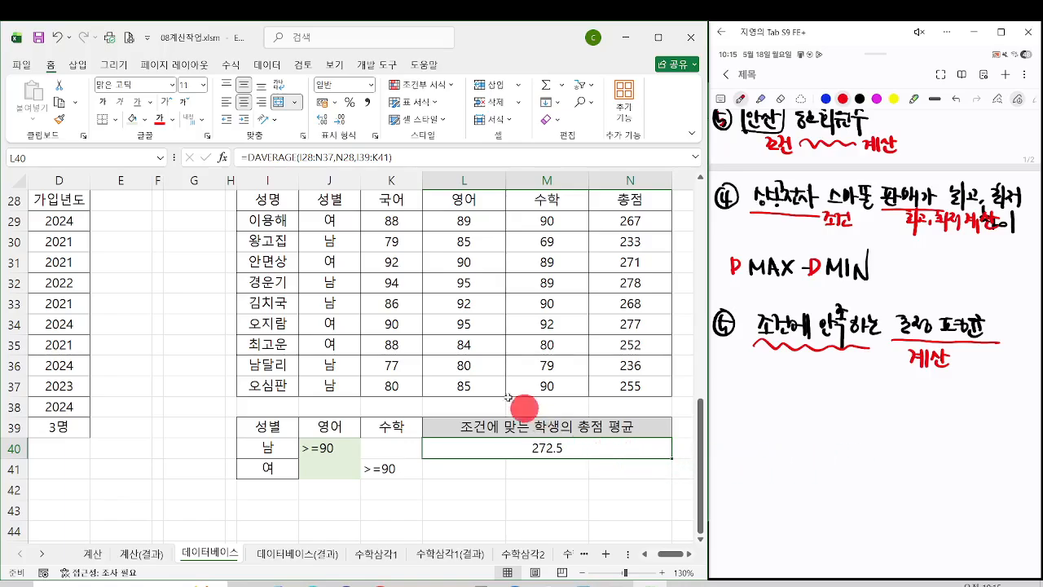
Step: Fill the rows of male students with 영어 of at least 90, I32:N33, with light green
click(267, 242)
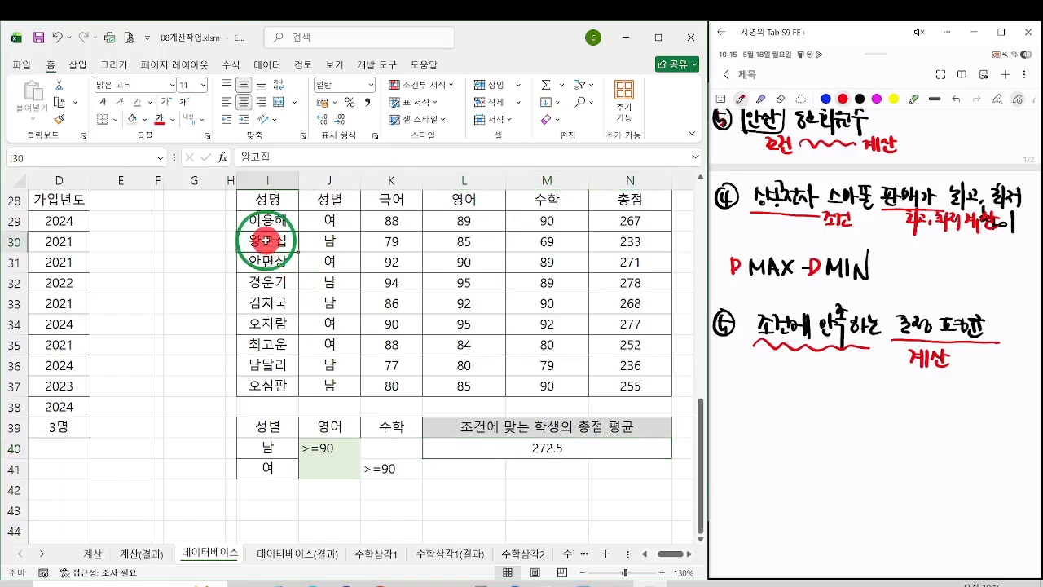
drag(267, 283, 624, 277)
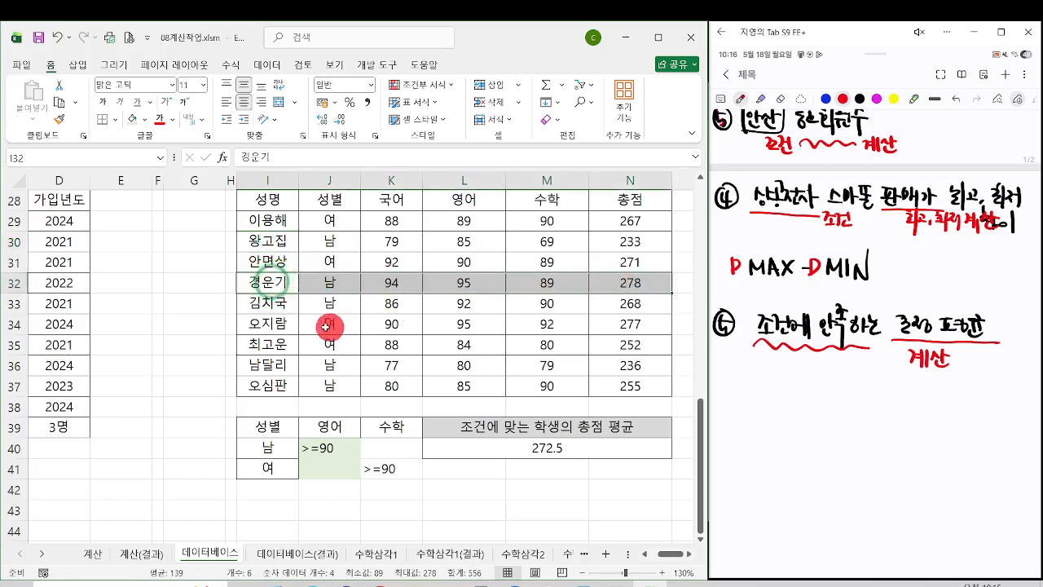
drag(275, 302, 600, 305)
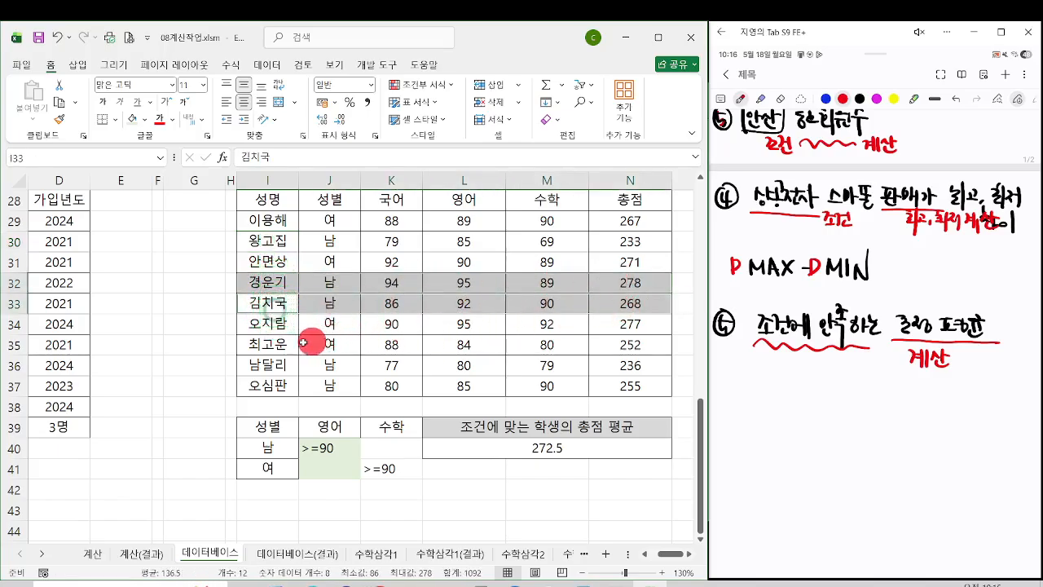
click(135, 124)
Step: Fill the rows of female students with 수학 of at least 90, I29:N29 and I34:N34, with the same light green
click(368, 465)
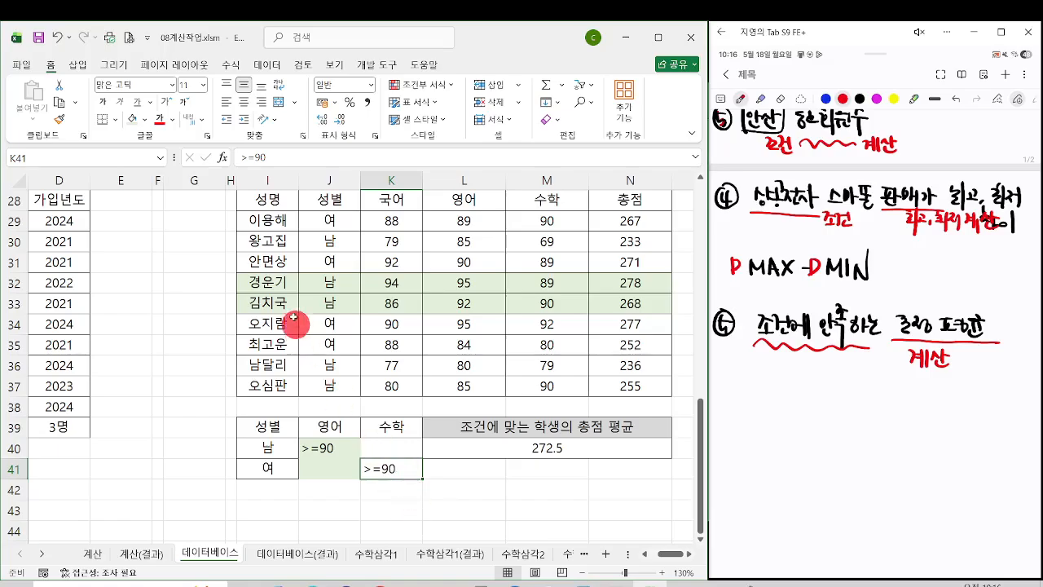
drag(266, 221, 600, 218)
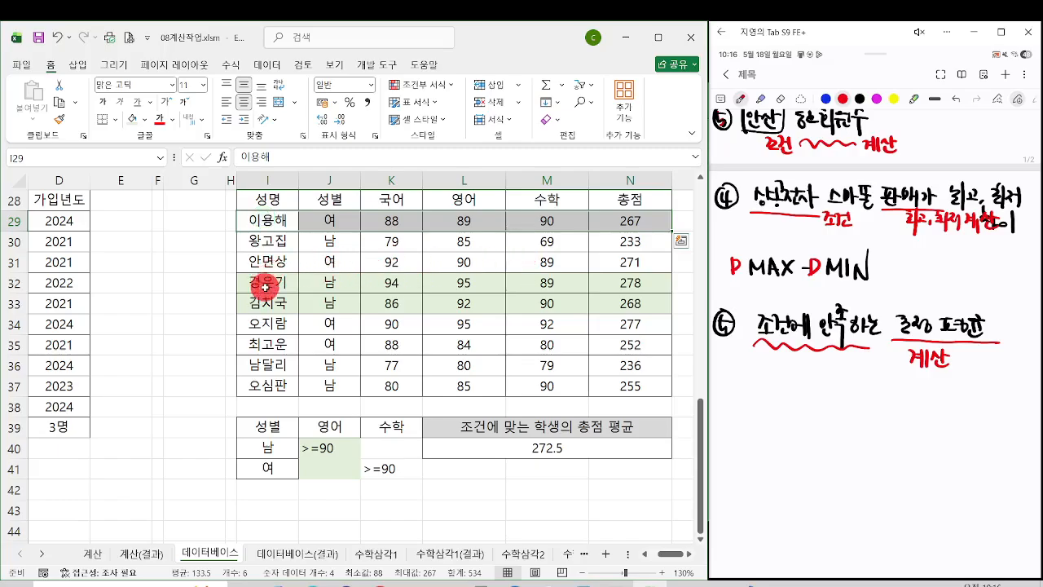
drag(266, 323, 603, 322)
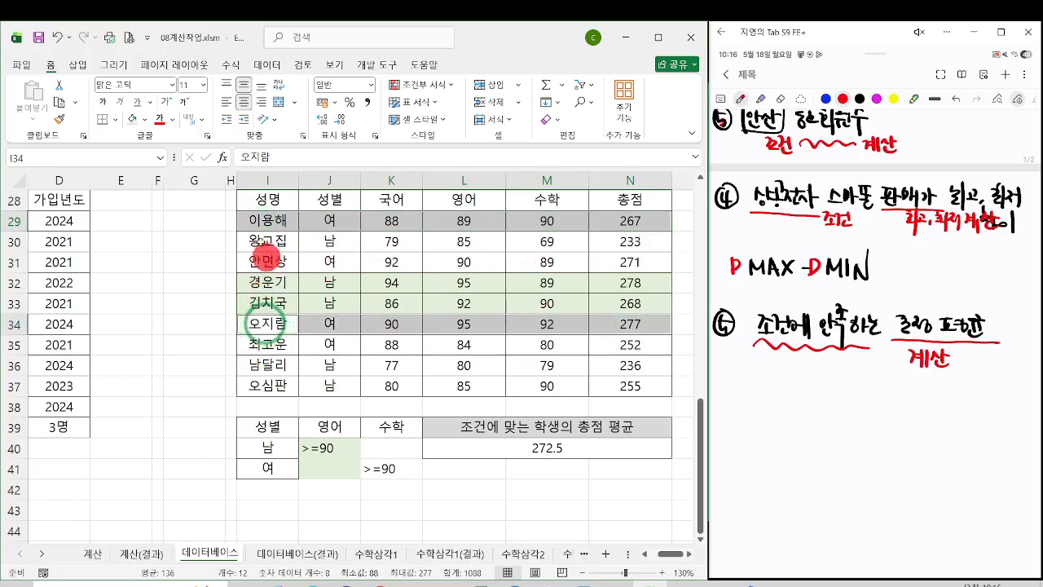
click(135, 127)
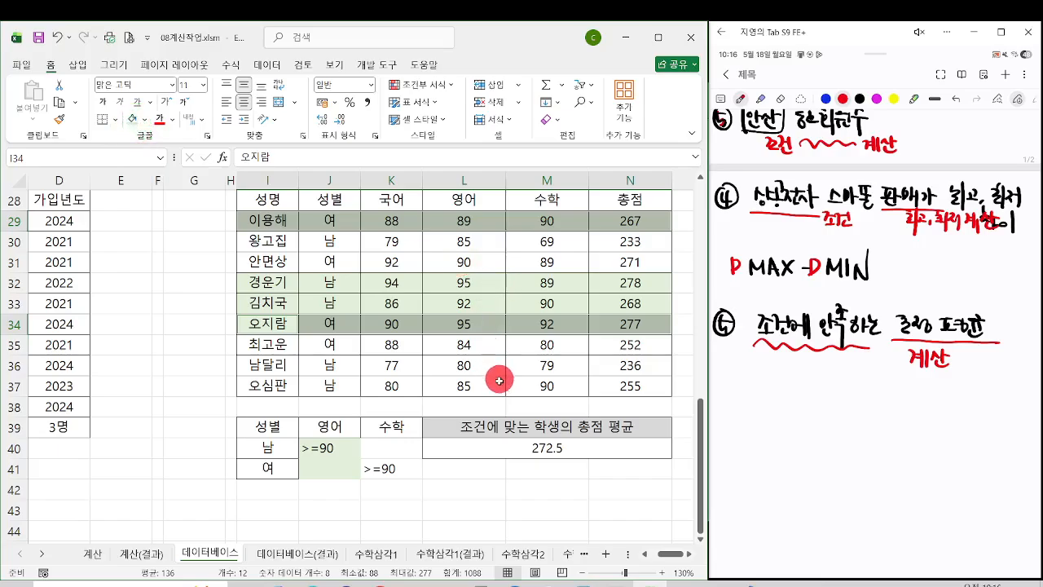
Step: Select the matching 총점 values N29 and N32:N34 to check their average against L40, marking the comparison with blue pen annotations
click(608, 220)
drag(609, 282, 606, 328)
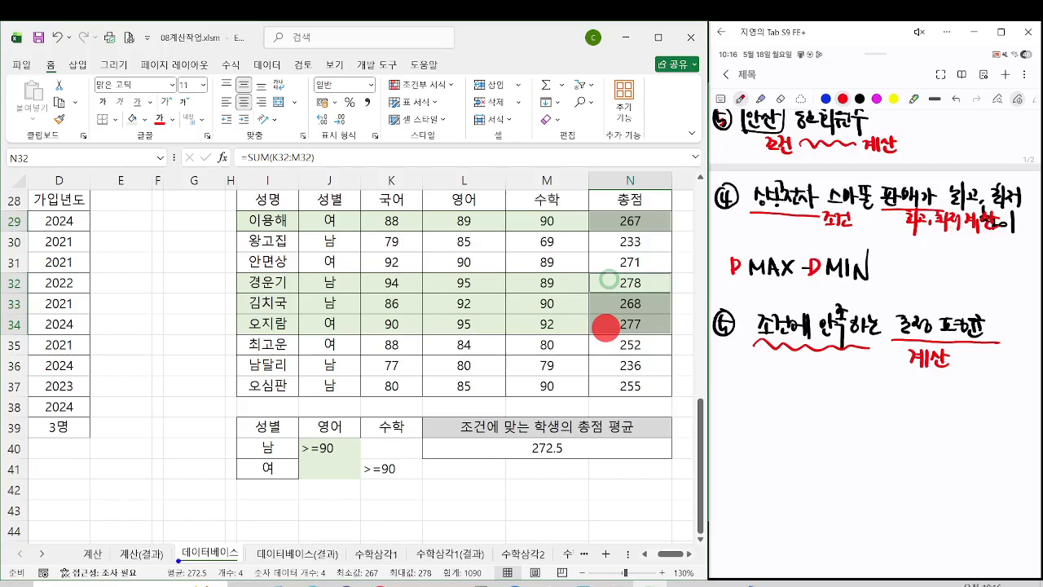
drag(183, 564, 577, 338)
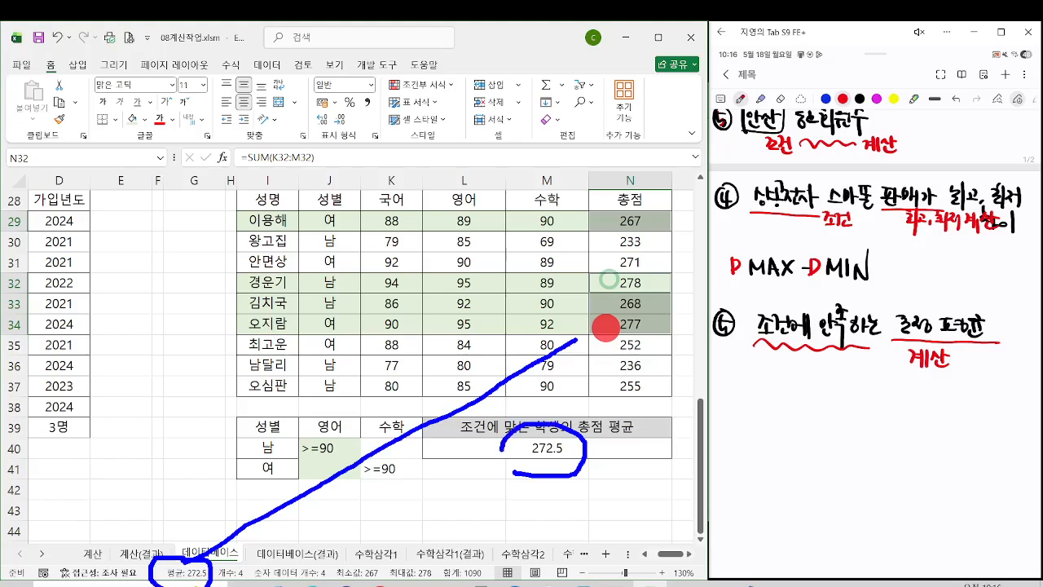